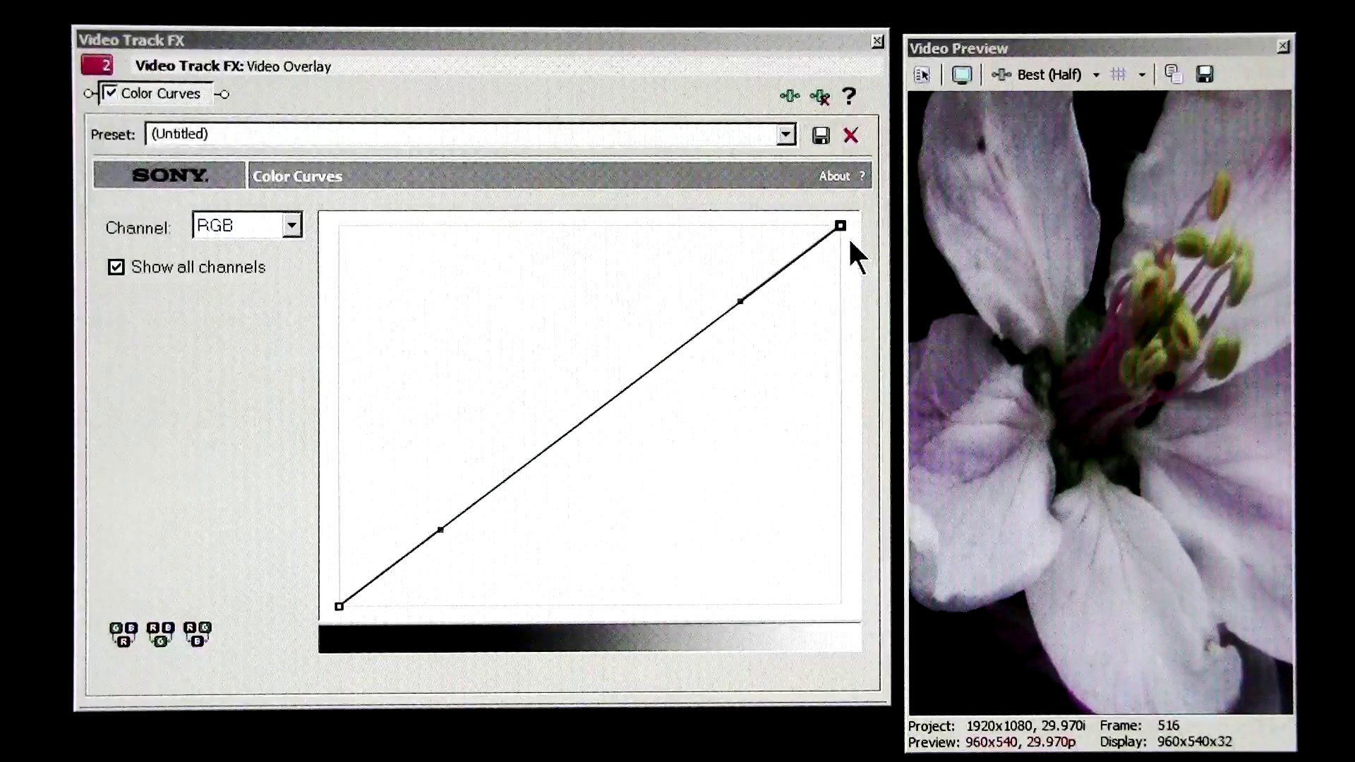
# Lower the RGB curve's white endpoint partway down from maximum and raise its black endpoint slightly above minimum
pyautogui.click(842, 224)
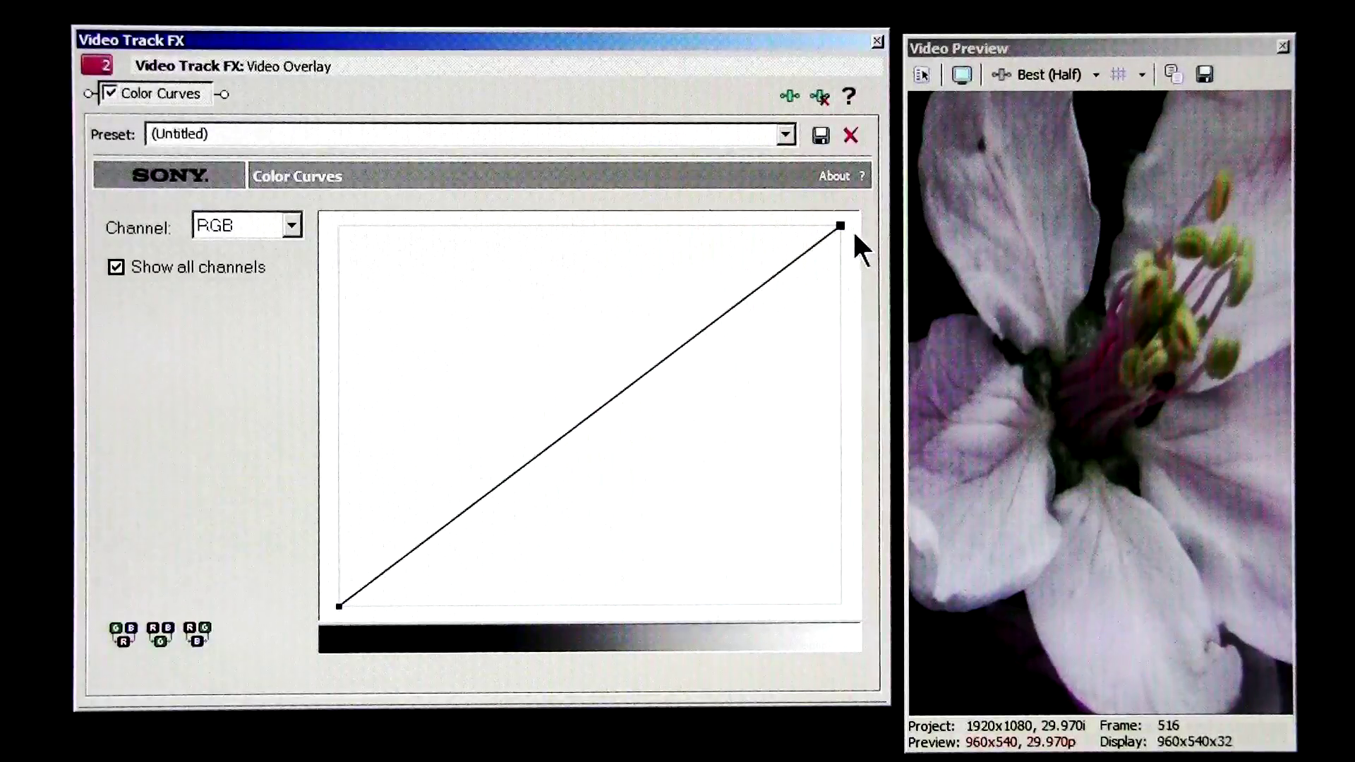
pyautogui.moveTo(840, 226); pyautogui.dragTo(840, 440)
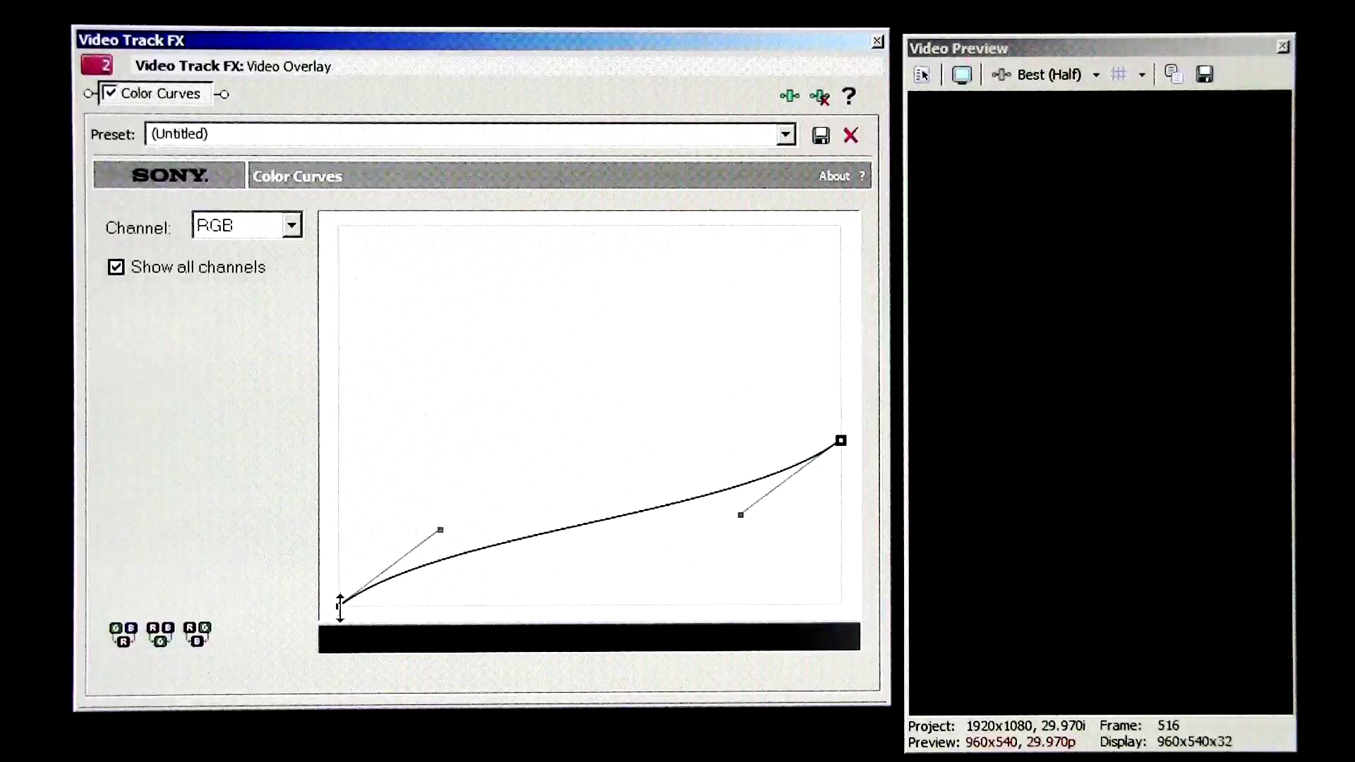
pyautogui.moveTo(339, 606); pyautogui.dragTo(339, 486)
pyautogui.moveTo(840, 440); pyautogui.dragTo(840, 284)
pyautogui.moveTo(335, 486); pyautogui.dragTo(339, 570)
pyautogui.click(688, 431)
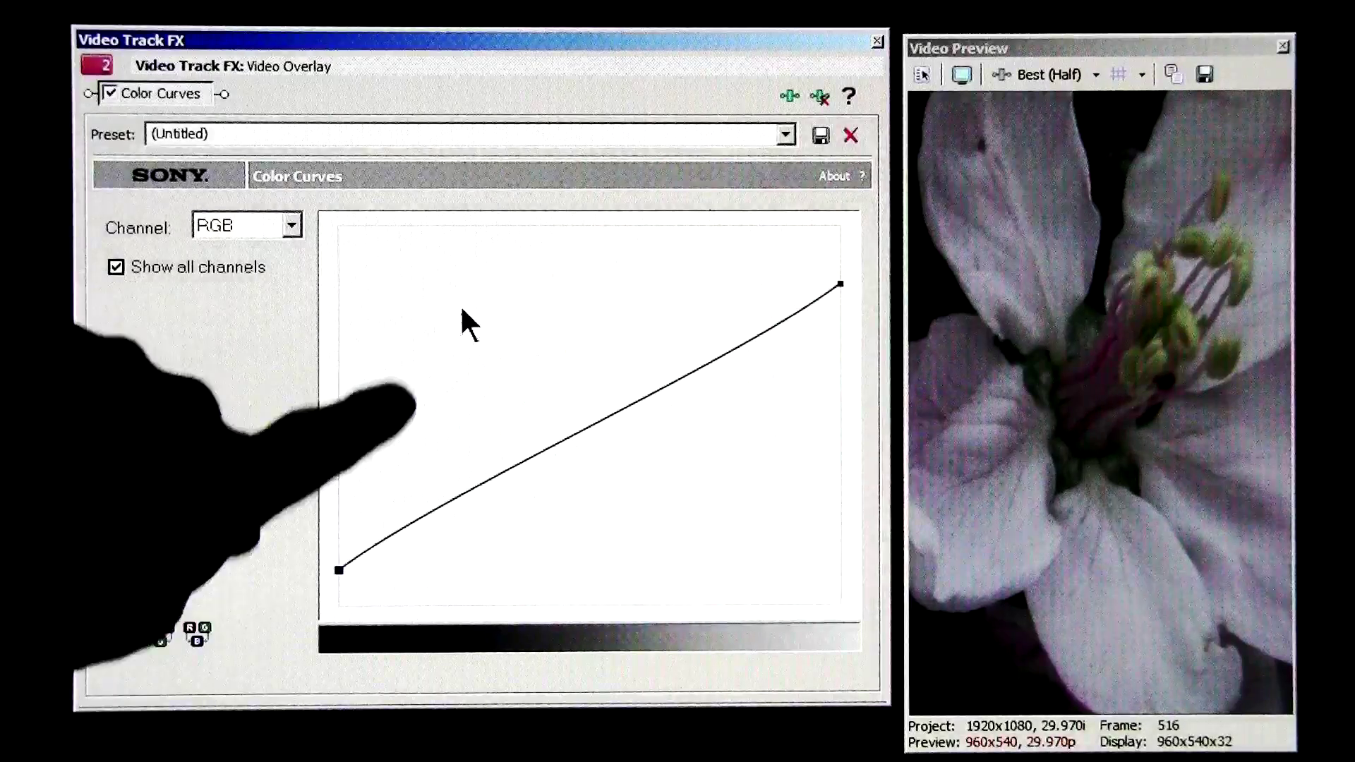
# Add a midtone point to the RGB curve, shift it toward the highlights, then raise the black endpoint and slightly lower the white endpoint
pyautogui.click(529, 283)
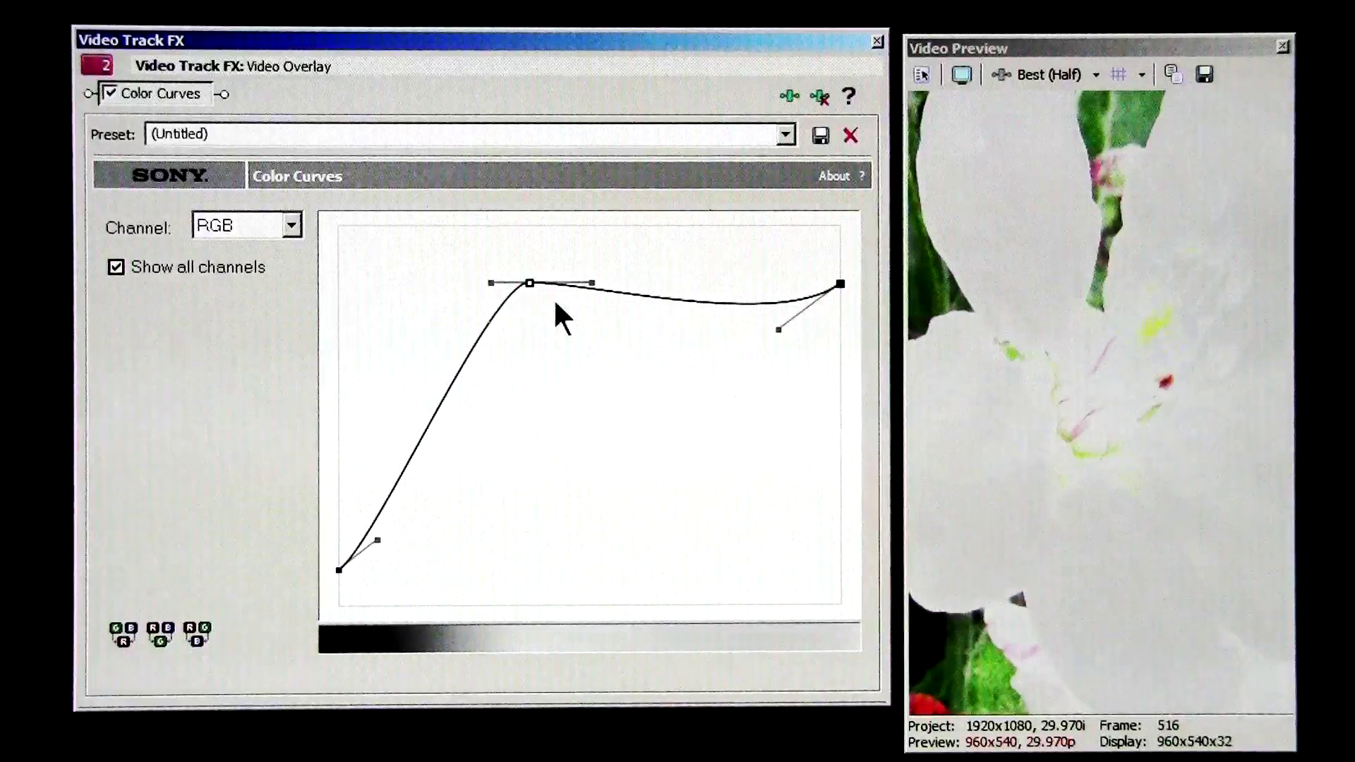
pyautogui.moveTo(526, 282); pyautogui.dragTo(637, 347)
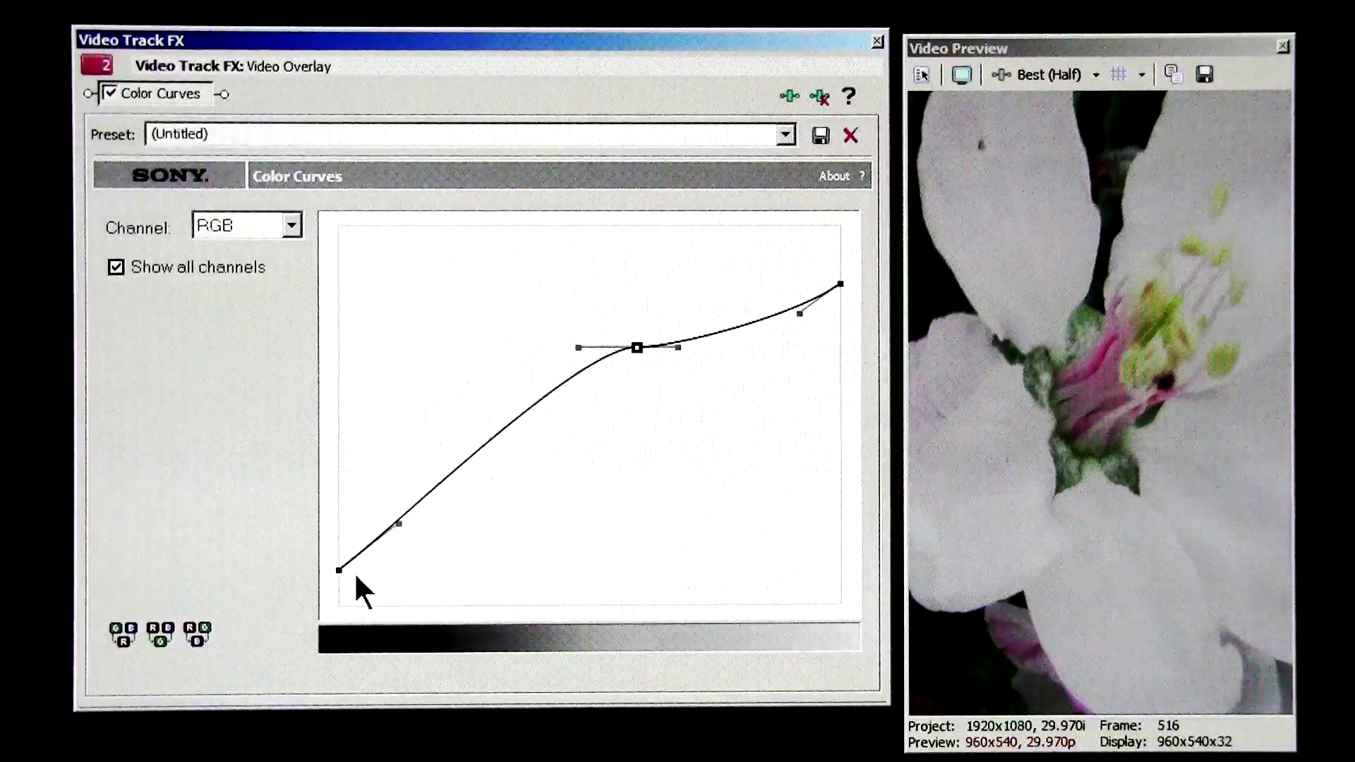
pyautogui.moveTo(338, 575); pyautogui.dragTo(339, 494)
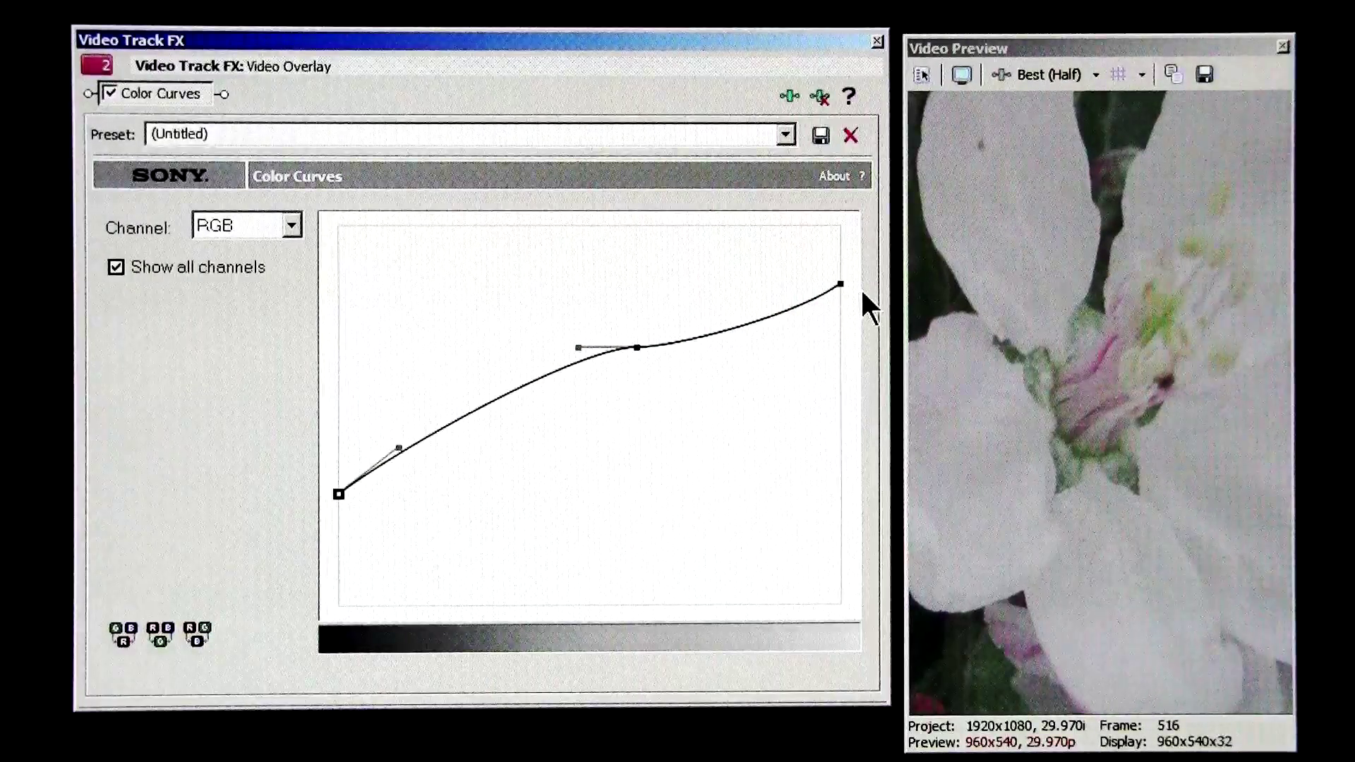
pyautogui.moveTo(844, 283); pyautogui.dragTo(842, 303)
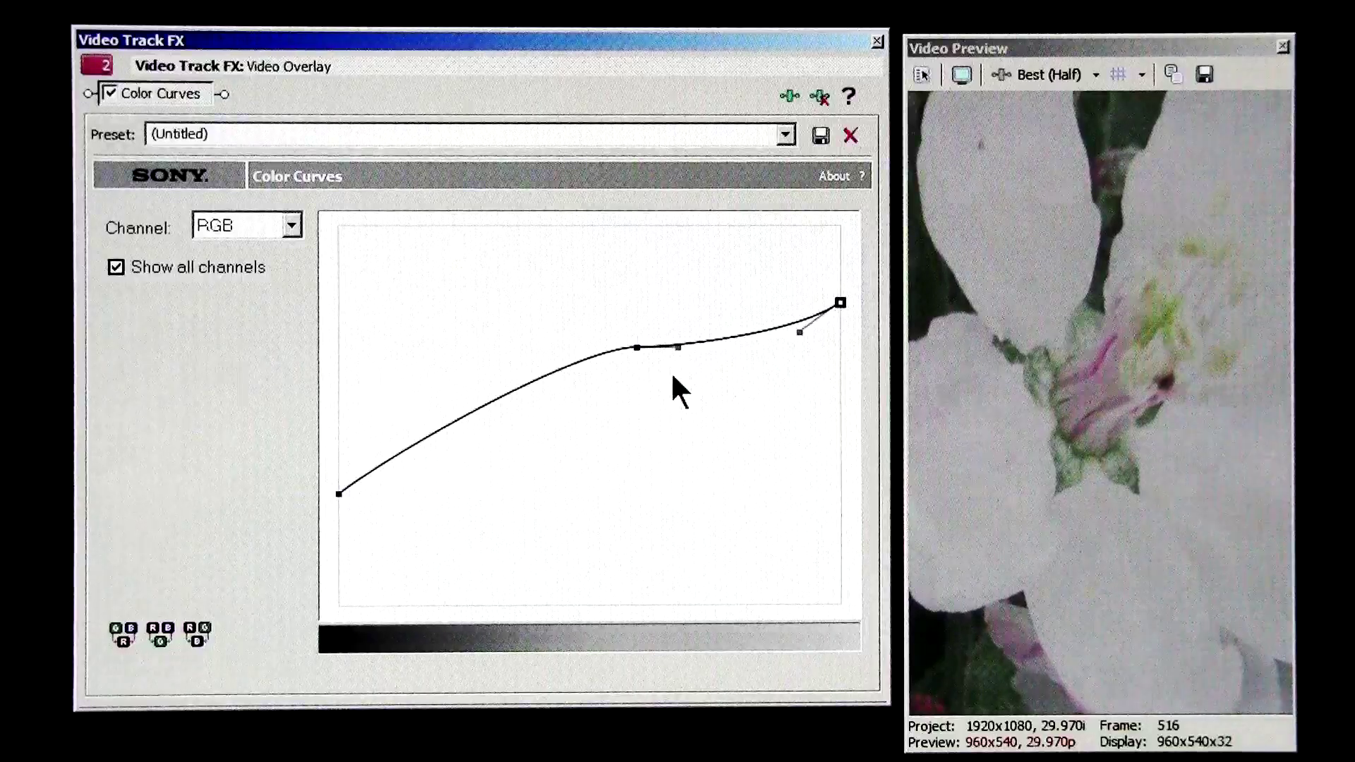
# Add five more points along the RGB curve: two in the highlights, one in the midtones and two in the shadows
pyautogui.click(801, 291)
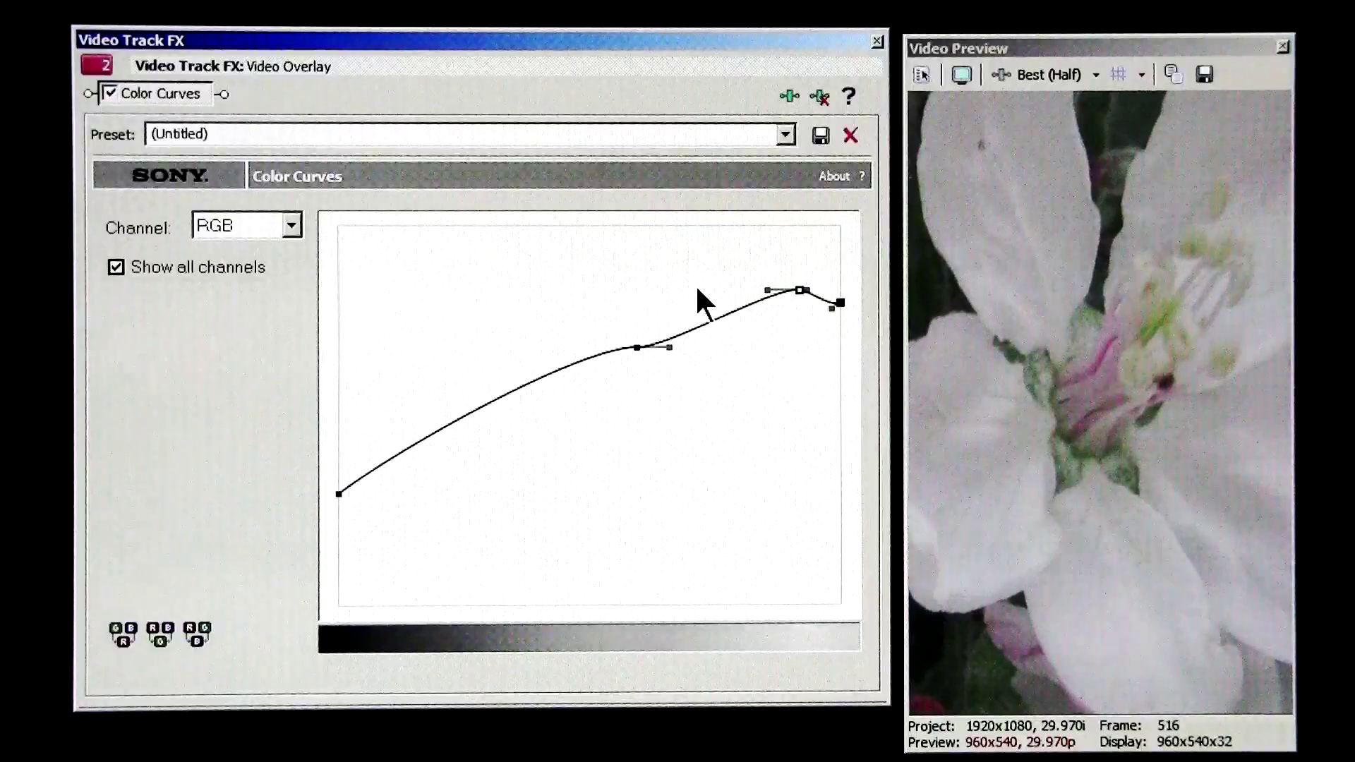
pyautogui.click(695, 284)
pyautogui.click(554, 308)
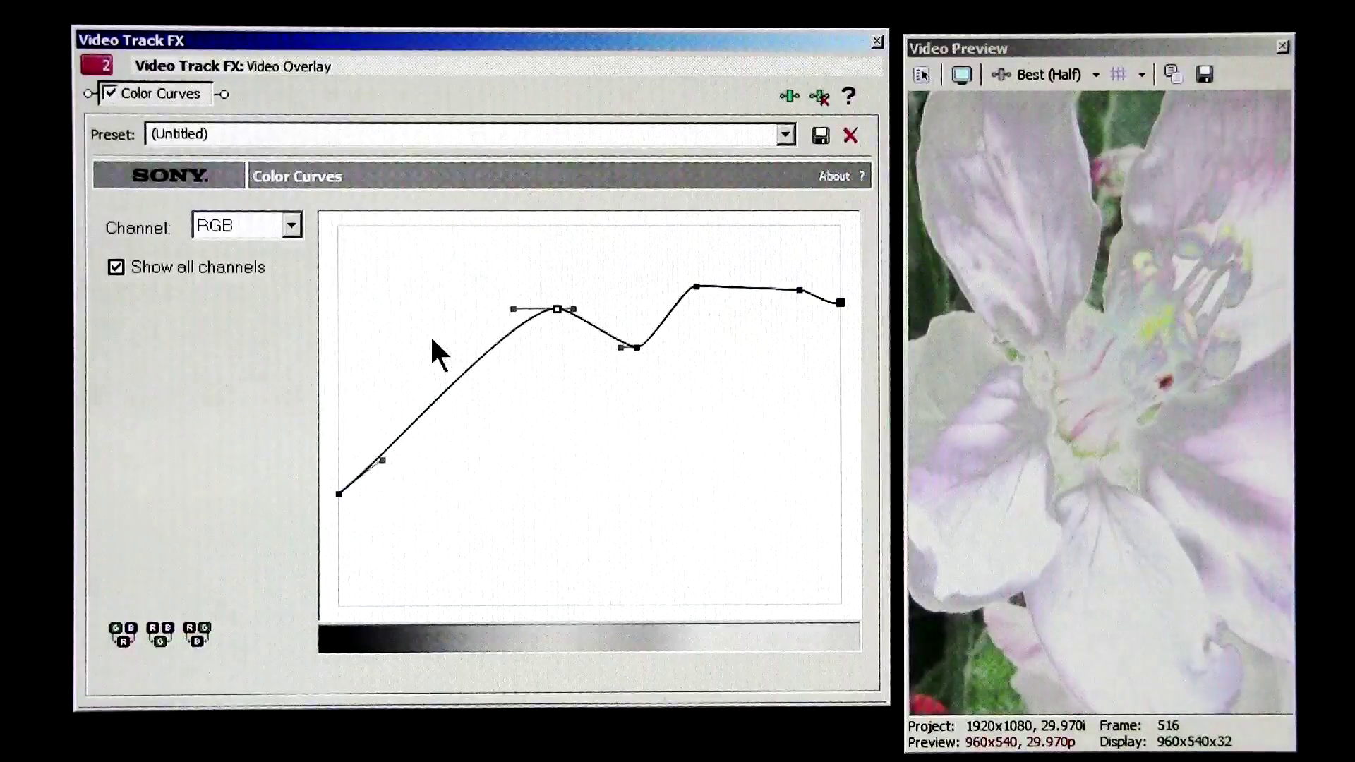
pyautogui.click(436, 338)
pyautogui.click(414, 452)
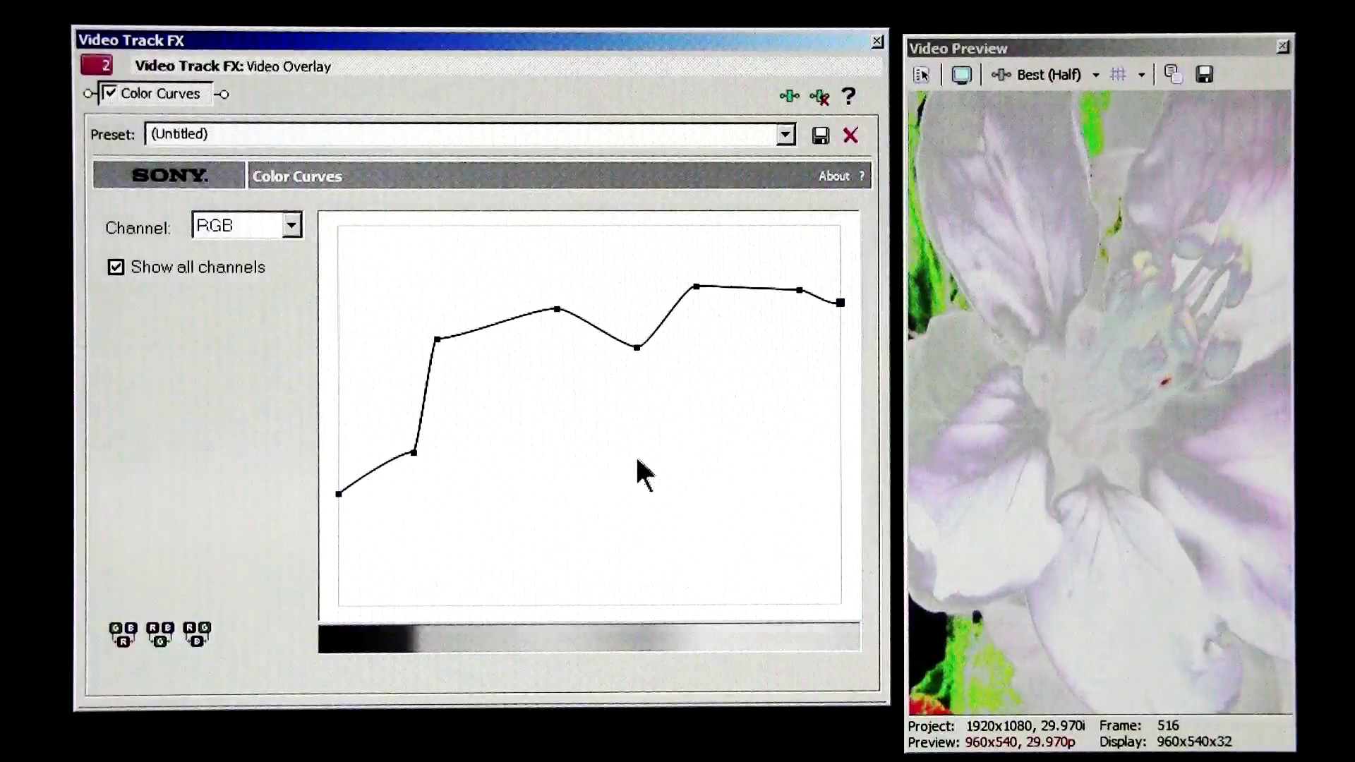
# Select all points of the RGB curve and move them slightly upward together
pyautogui.click(340, 494)
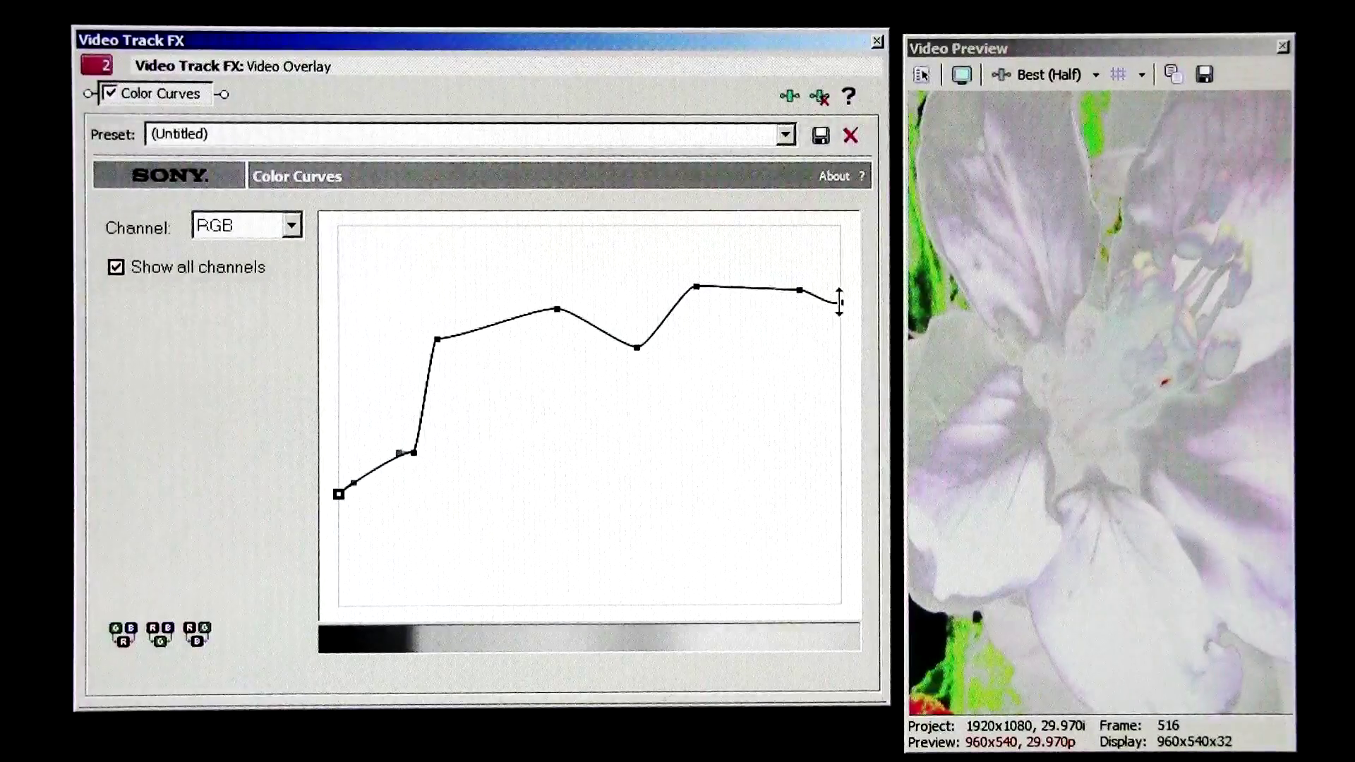
pyautogui.hotkey('ctrl', 'a')
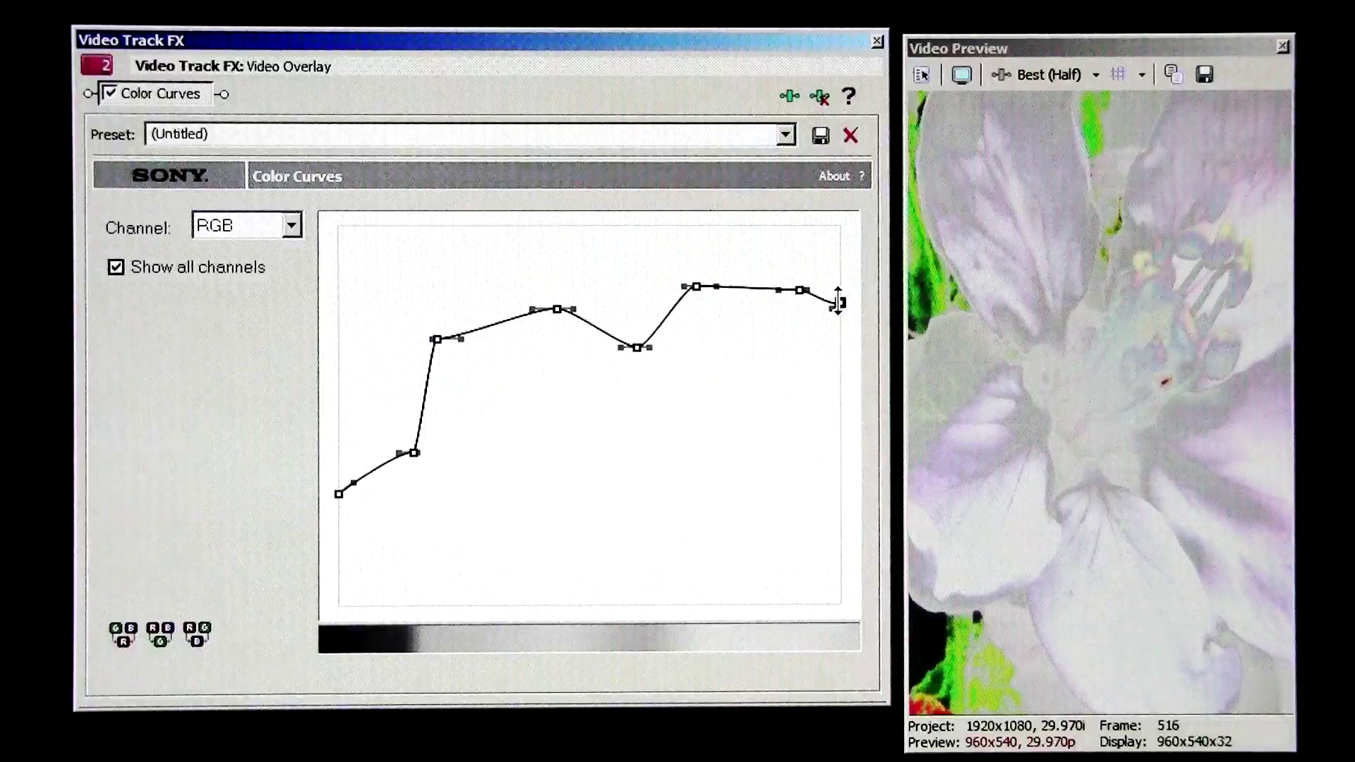
pyautogui.moveTo(839, 302)
pyautogui.mouseDown()
pyautogui.moveTo(838, 423)
pyautogui.moveTo(835, 225)
pyautogui.moveTo(833, 410)
pyautogui.moveTo(823, 290)
pyautogui.mouseUp()
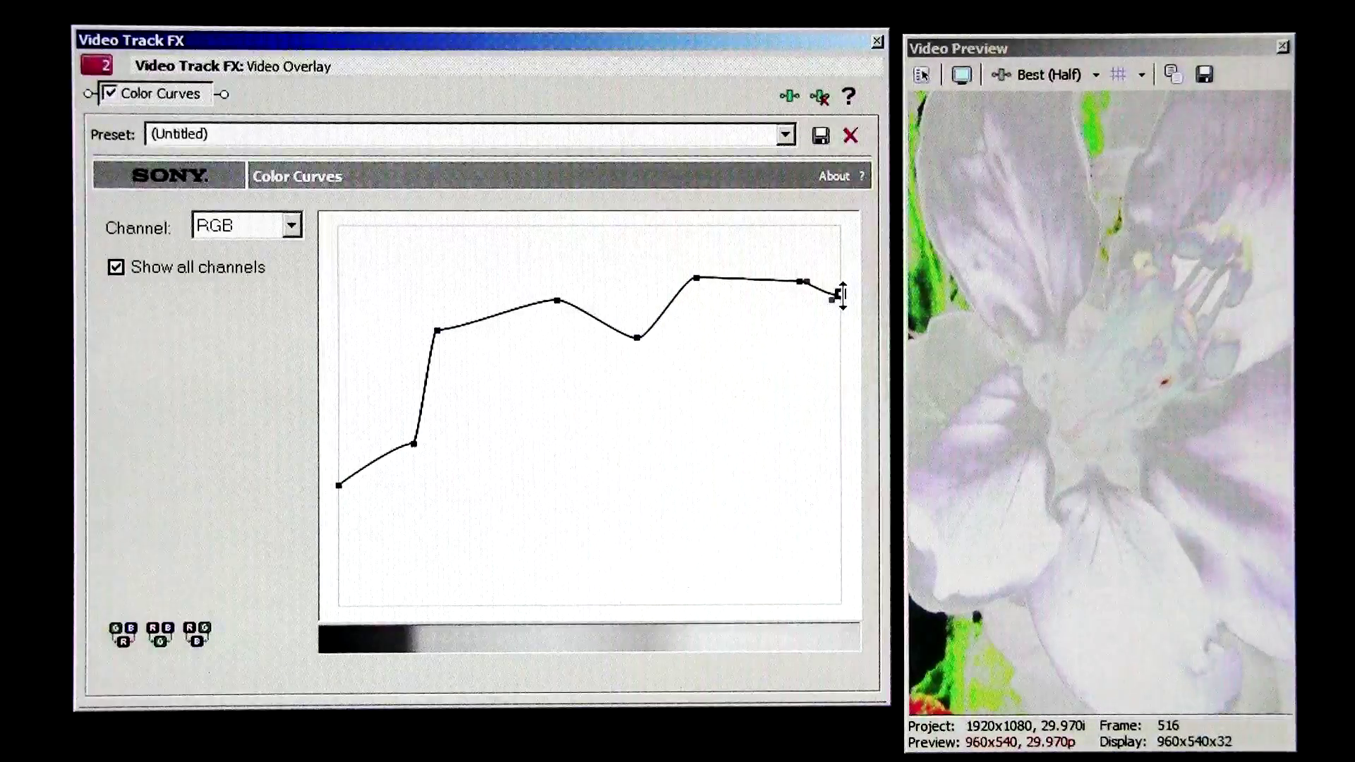
# Select the four points nearest the white end of the RGB curve and move them down together
pyautogui.click(798, 283)
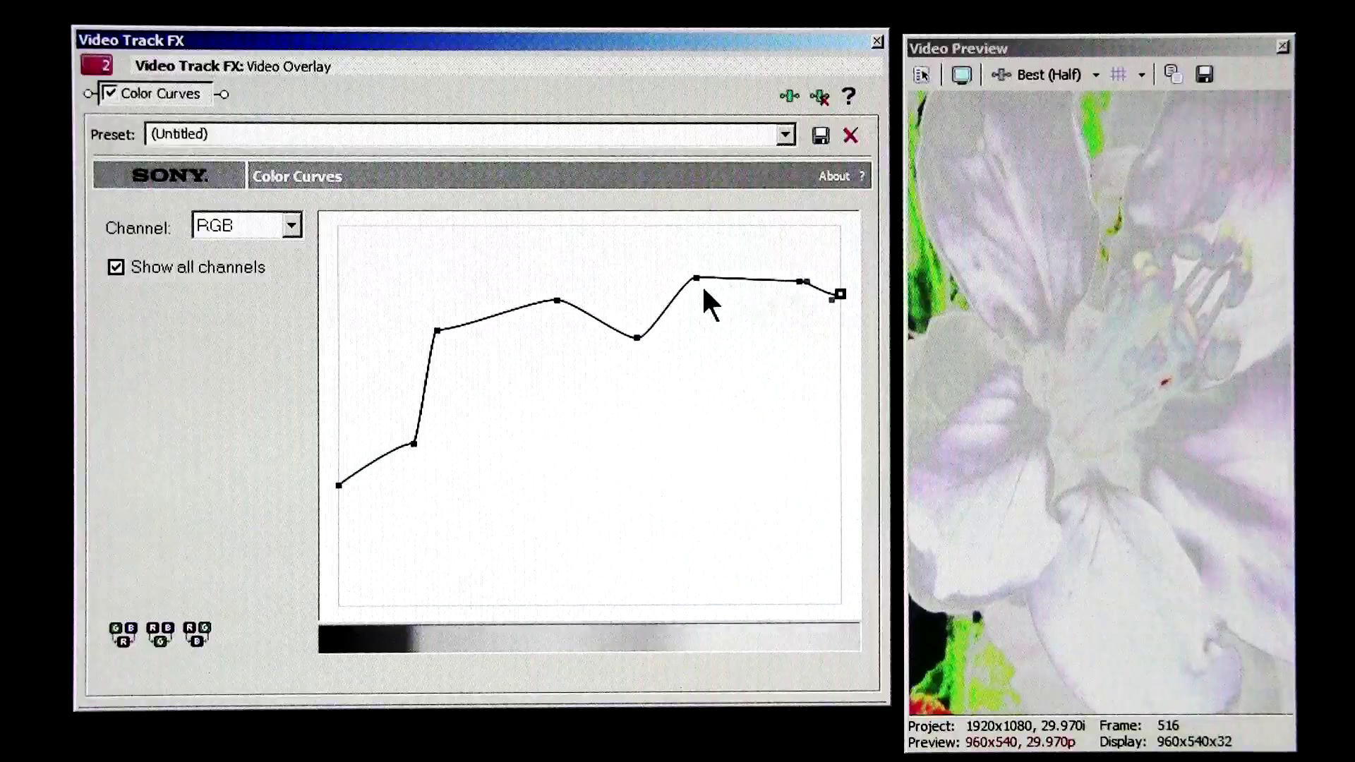
pyautogui.click(638, 338)
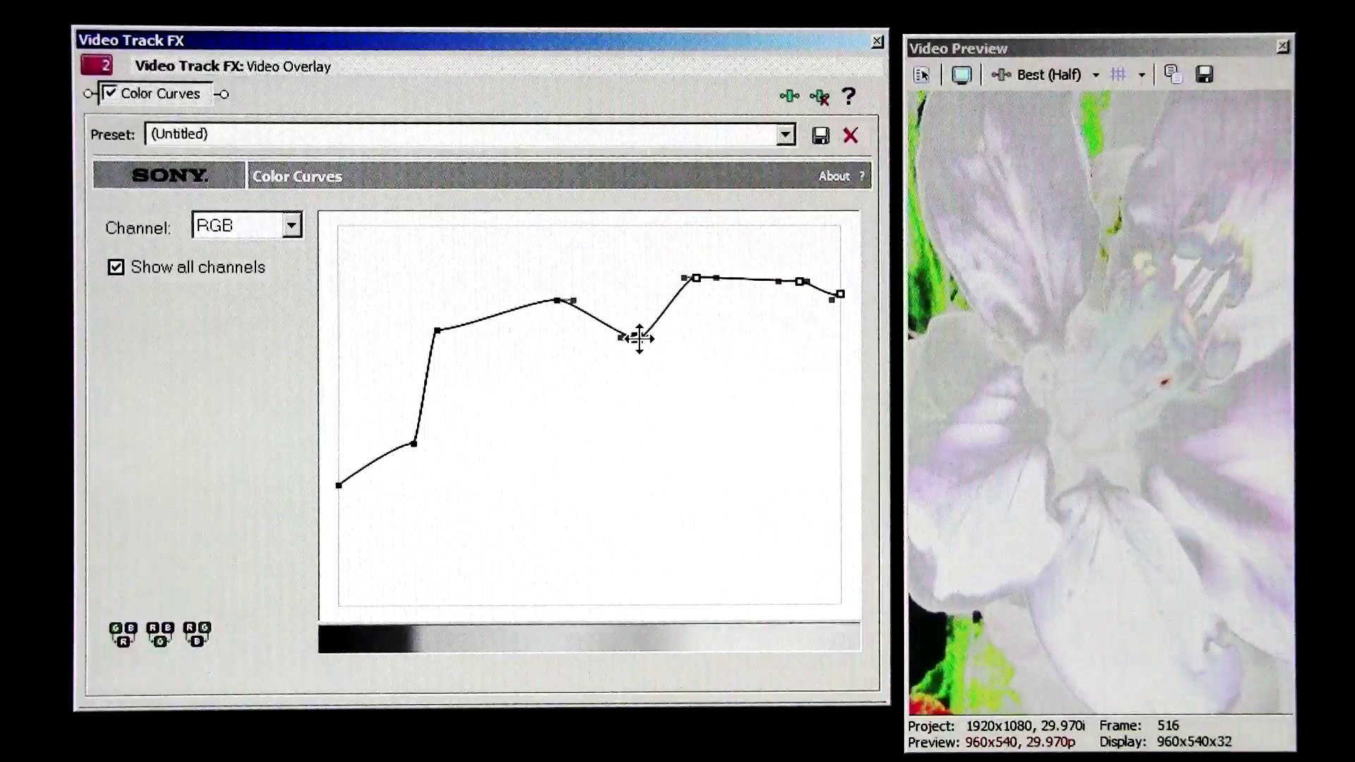
pyautogui.moveTo(638, 339); pyautogui.dragTo(659, 475)
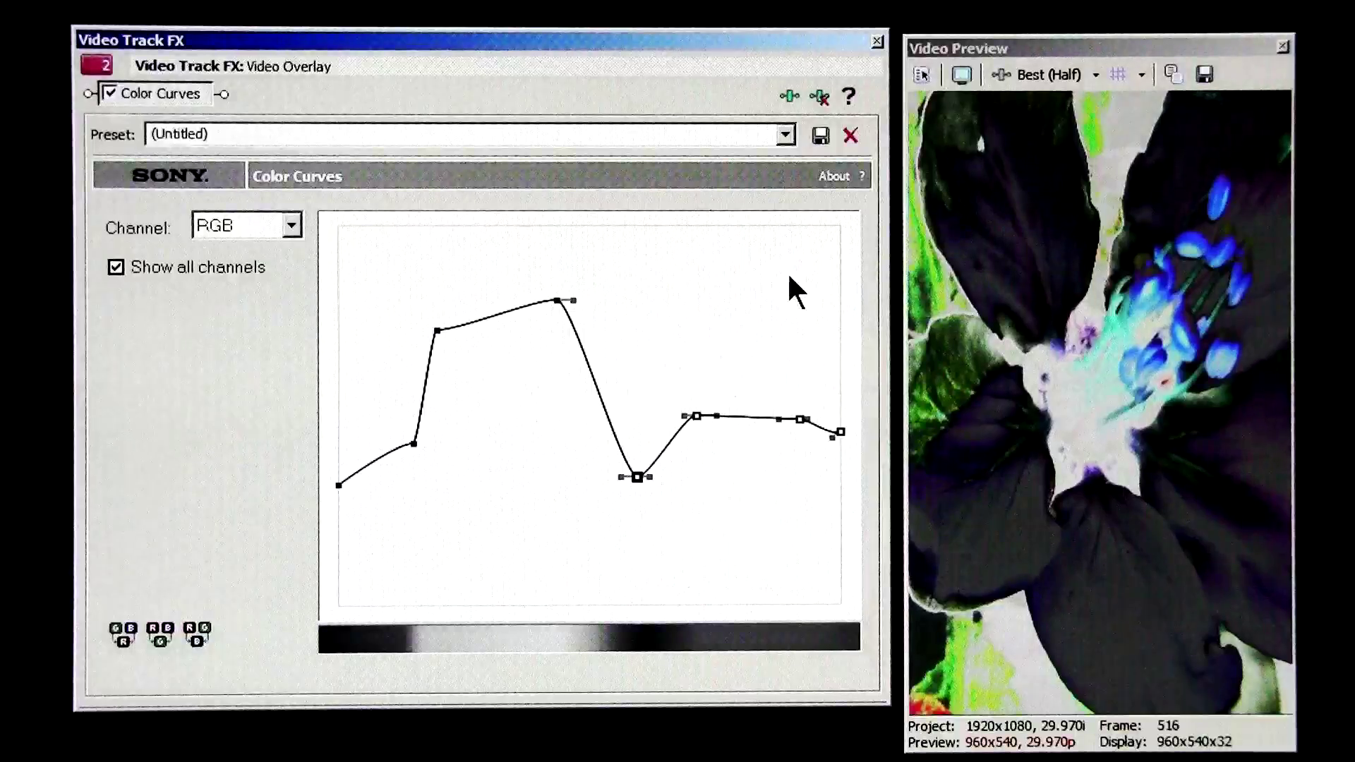
# Reposition the curve points into an arch descending toward the white end, and raise the two lowest shadow points
pyautogui.moveTo(640, 477); pyautogui.dragTo(684, 290)
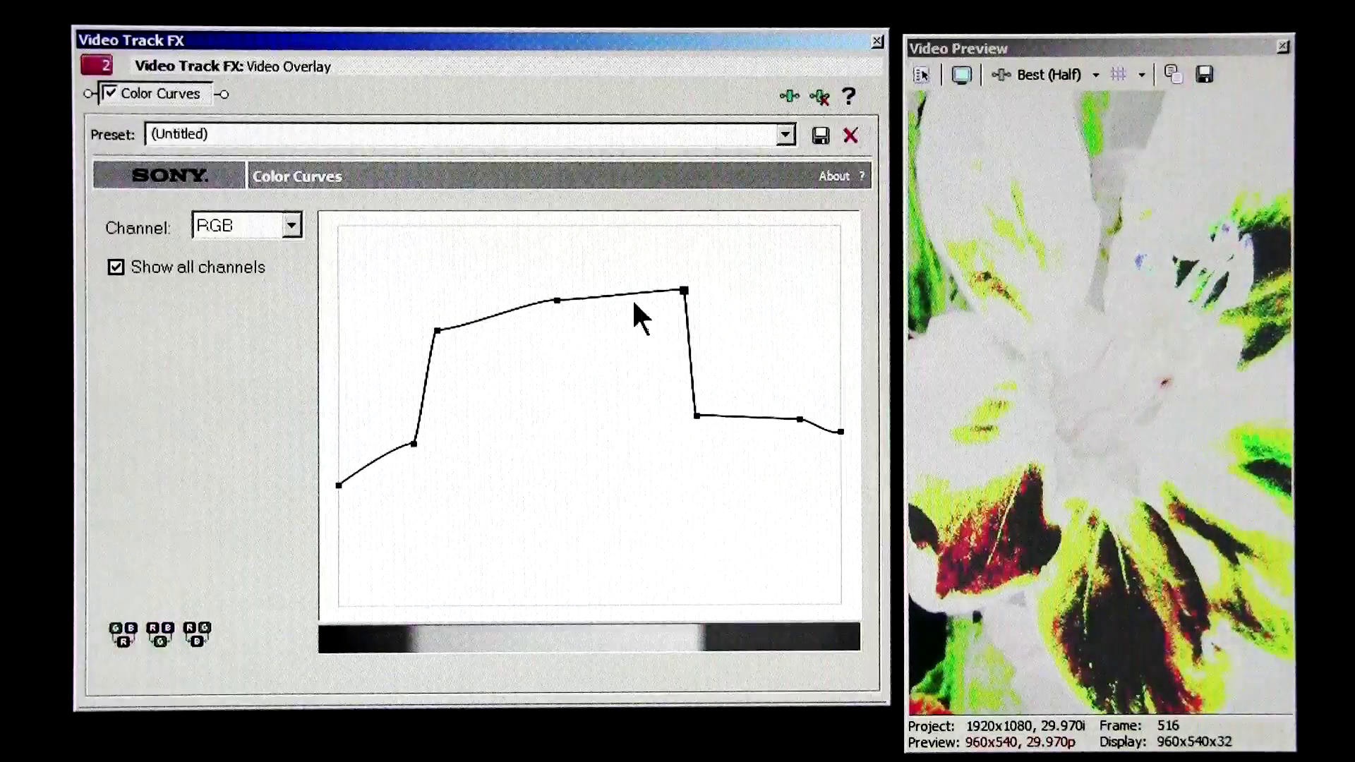
pyautogui.moveTo(699, 413); pyautogui.dragTo(768, 326)
pyautogui.moveTo(795, 418); pyautogui.dragTo(805, 365)
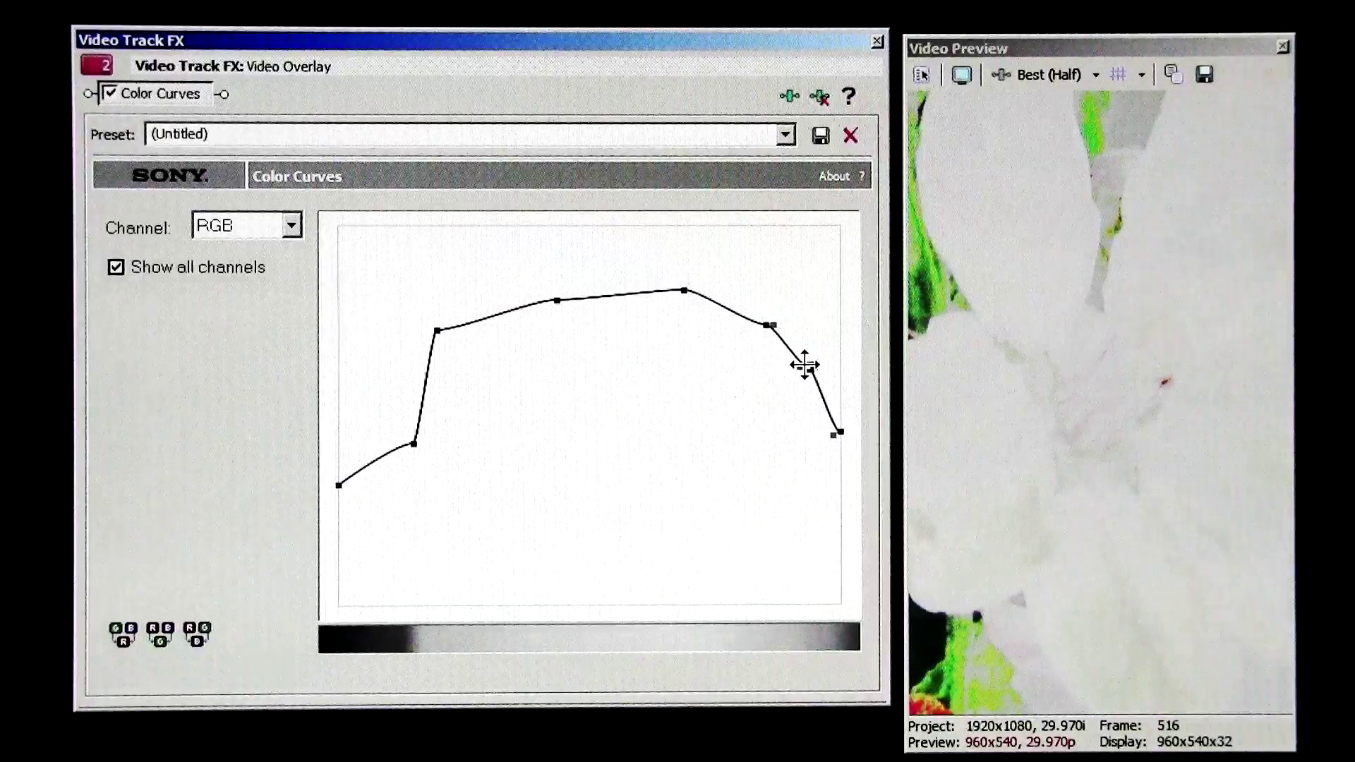
pyautogui.moveTo(847, 434); pyautogui.dragTo(855, 394)
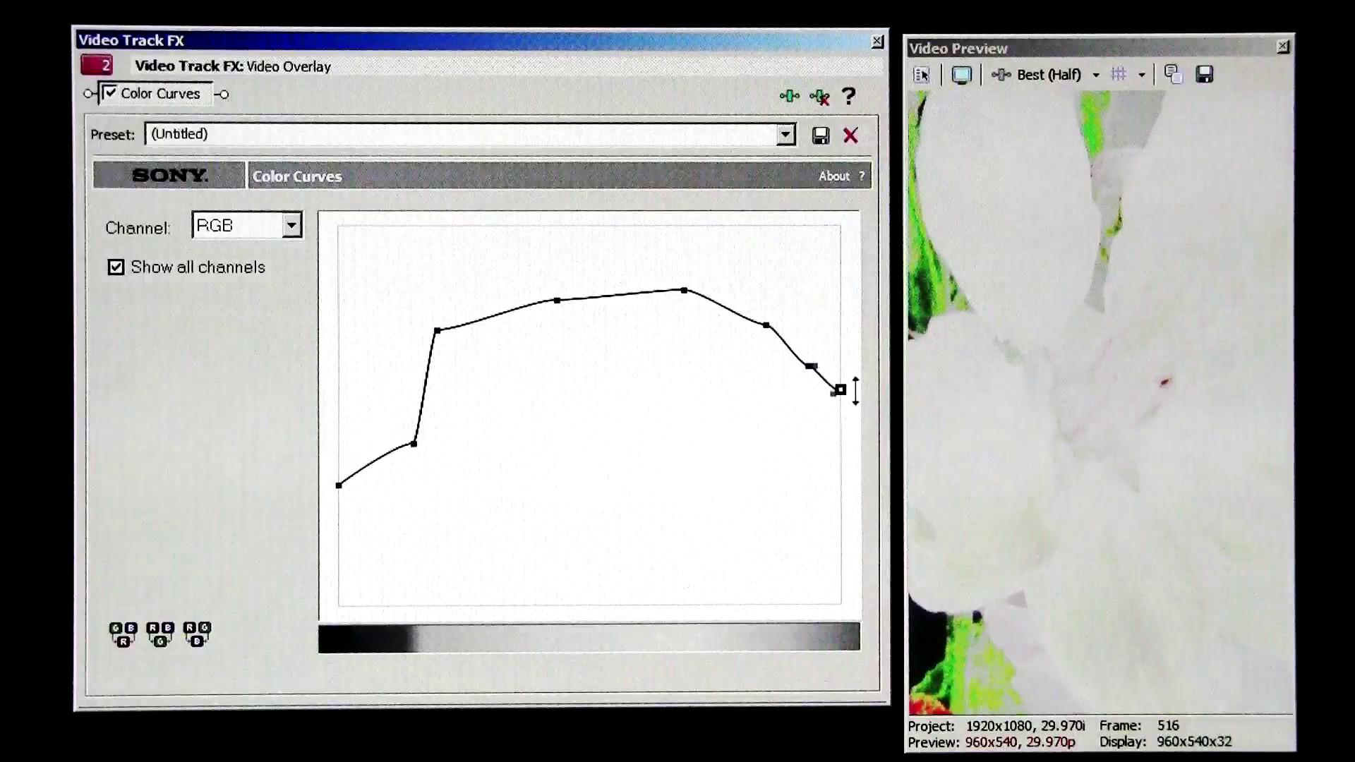
pyautogui.moveTo(418, 448); pyautogui.dragTo(414, 405)
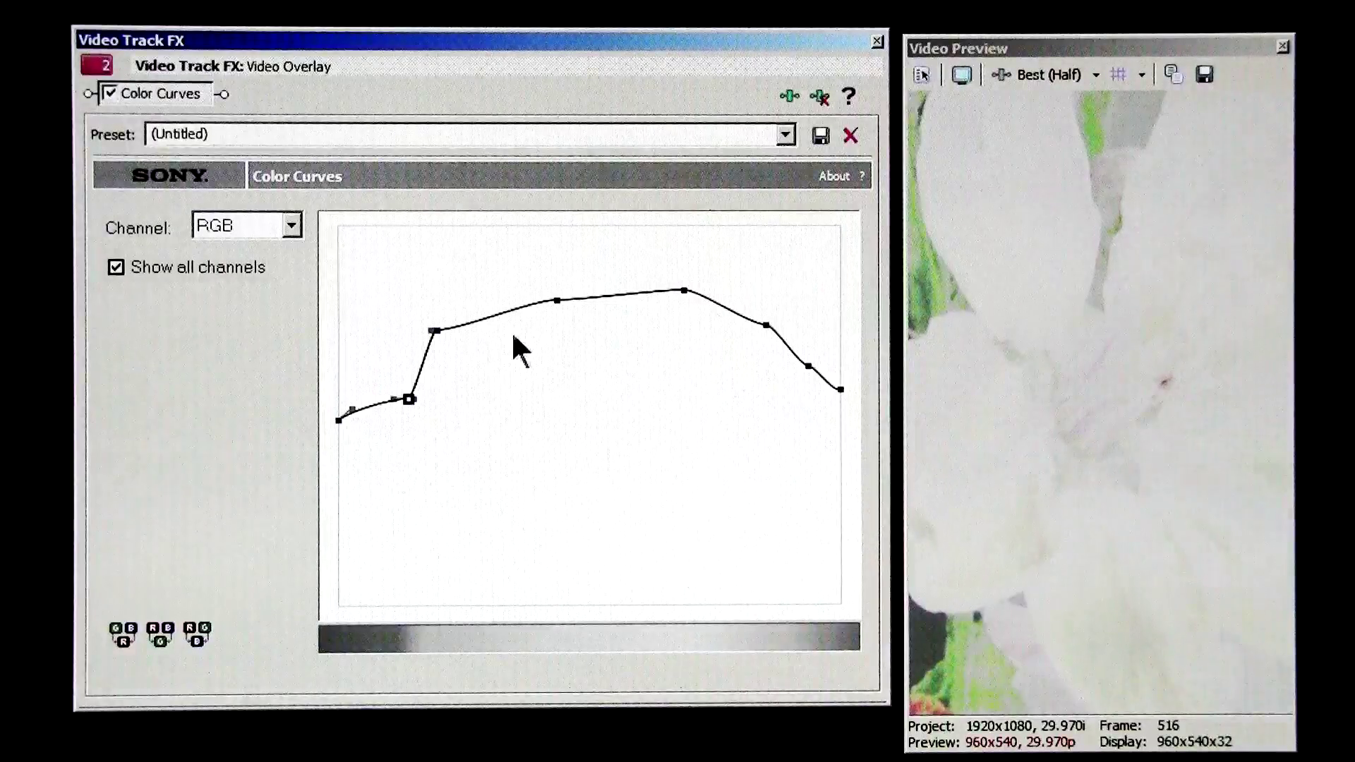
# Select the second, fourth and sixth points of the RGB curve together and move them down
pyautogui.click(557, 300)
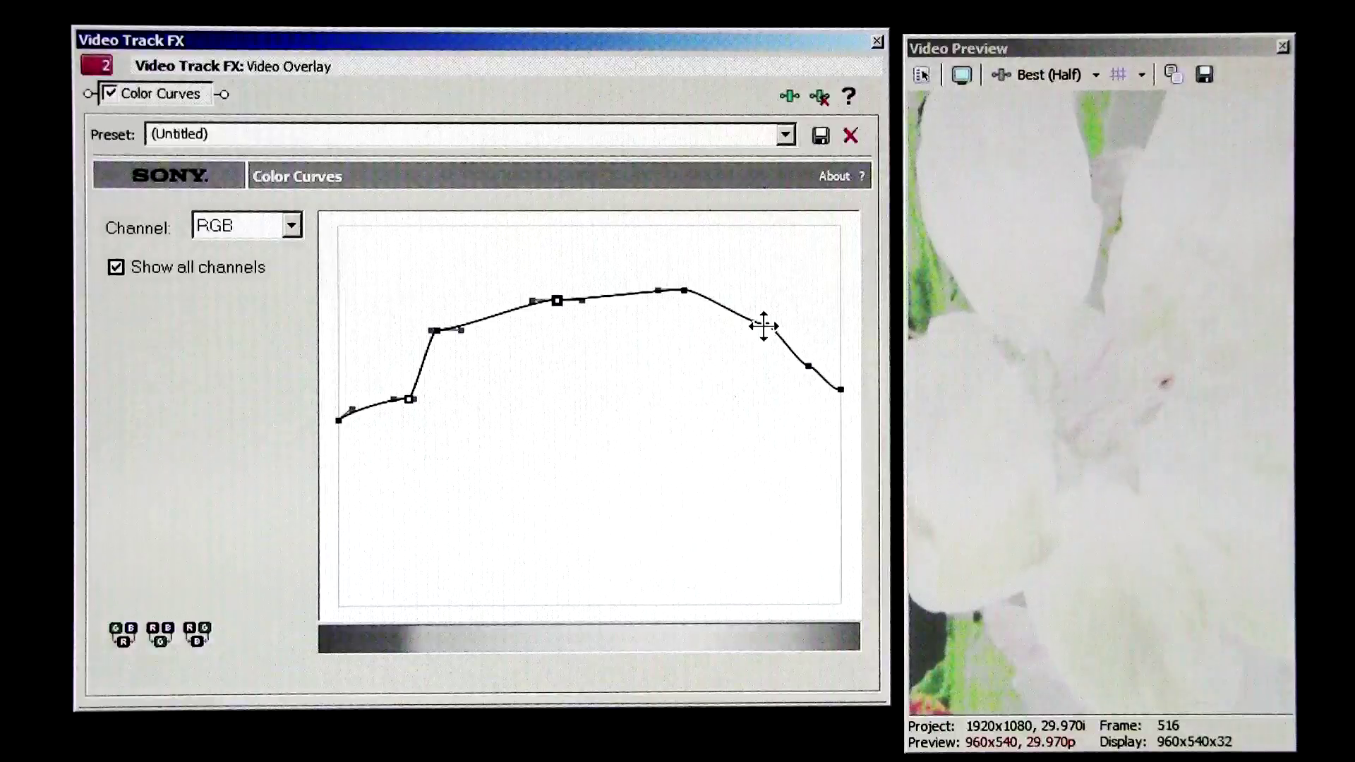
pyautogui.click(765, 326)
pyautogui.moveTo(763, 325)
pyautogui.mouseDown()
pyautogui.moveTo(757, 498)
pyautogui.moveTo(776, 395)
pyautogui.moveTo(695, 416)
pyautogui.moveTo(705, 432)
pyautogui.moveTo(752, 434)
pyautogui.moveTo(761, 365)
pyautogui.moveTo(730, 471)
pyautogui.moveTo(771, 400)
pyautogui.mouseUp()
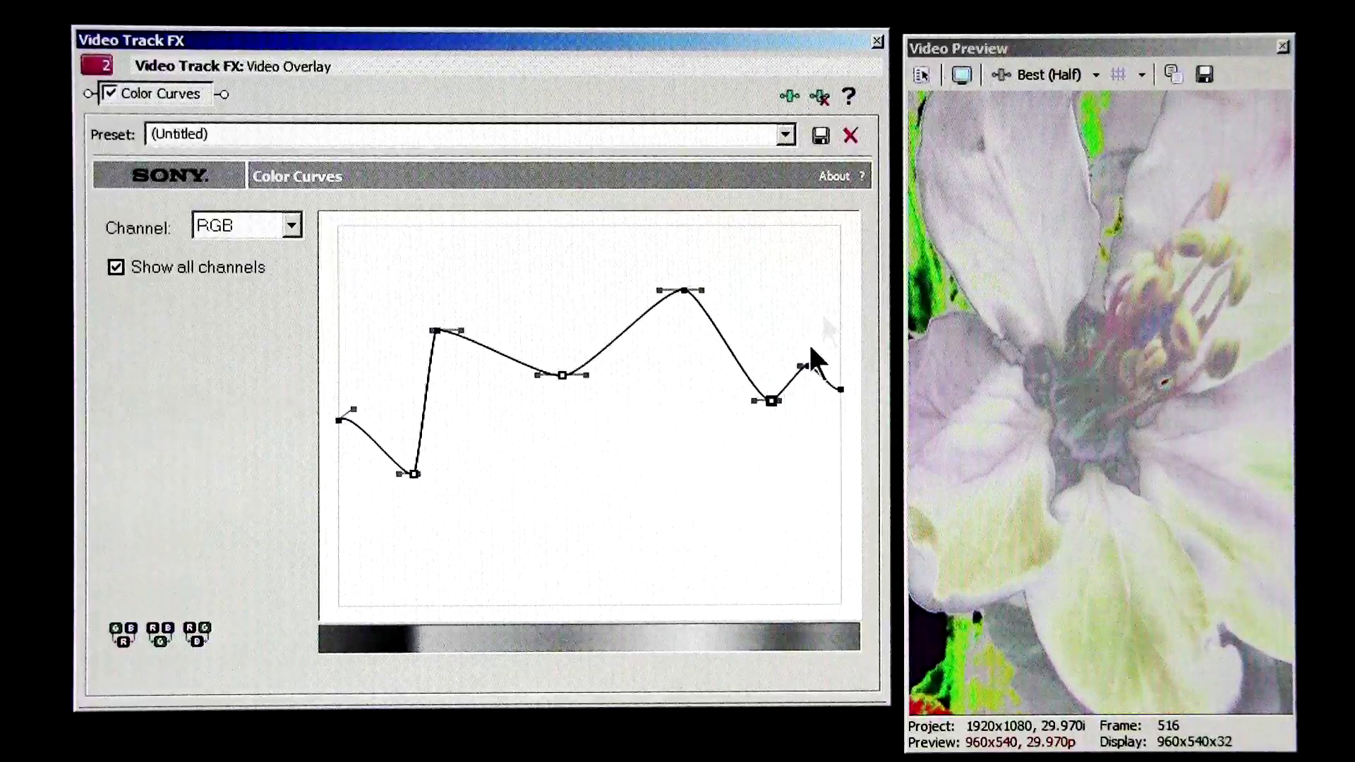
# Apply the Reset to None preset and add one point above the middle of the RGB curve
pyautogui.click(786, 132)
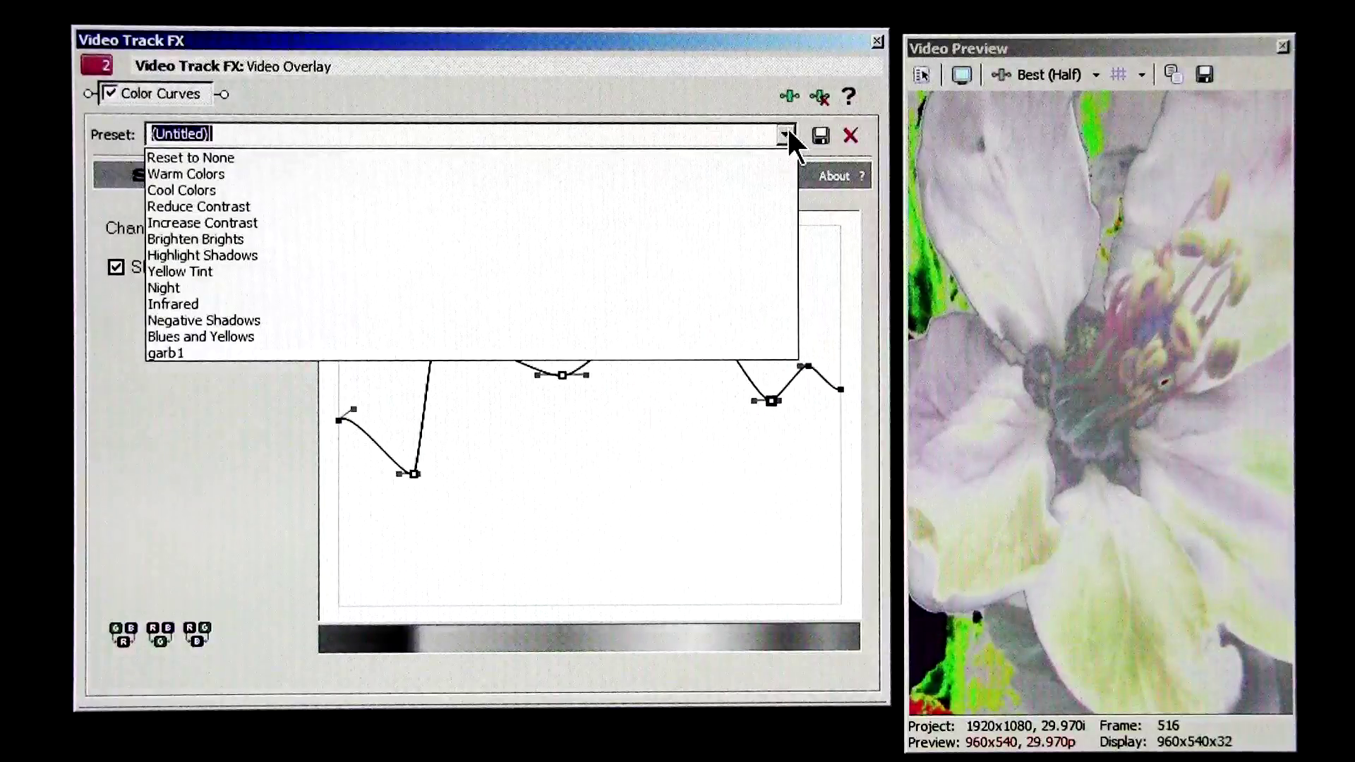
pyautogui.click(776, 156)
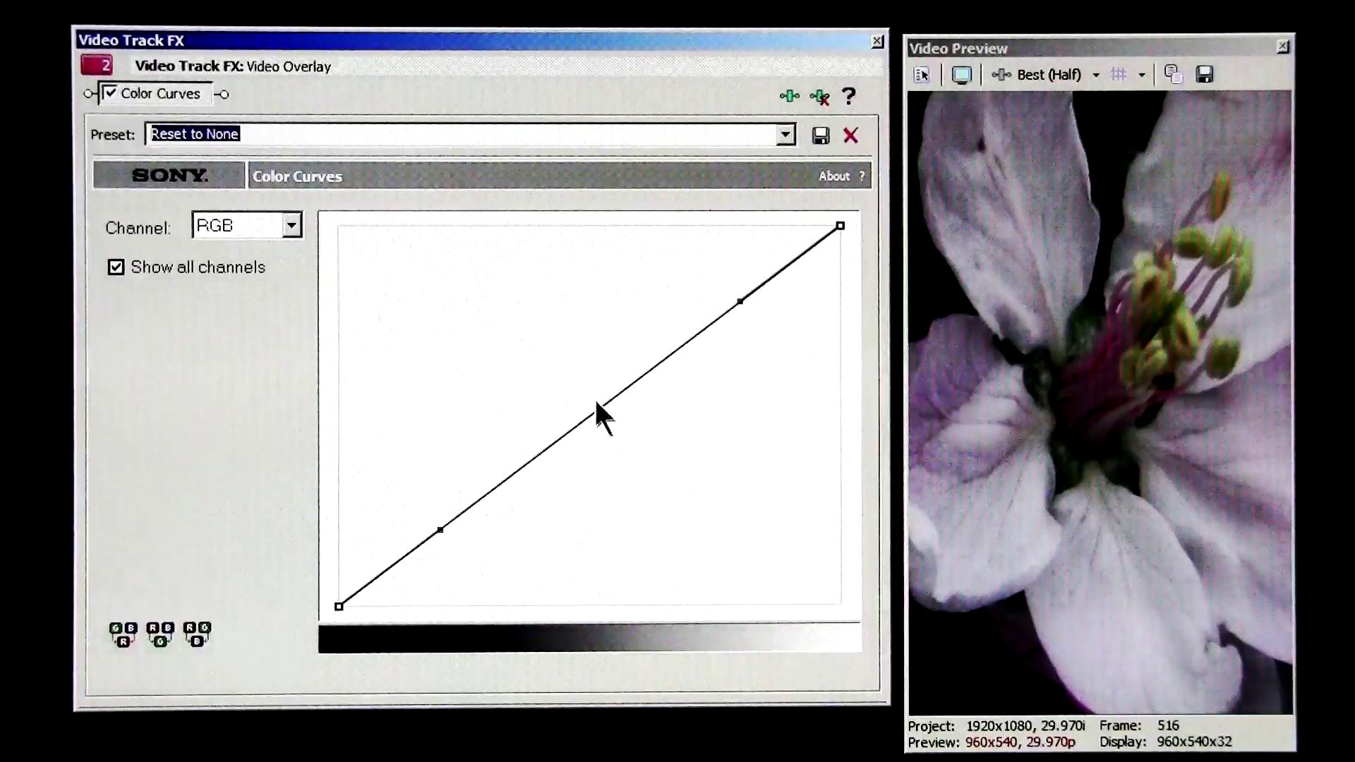
pyautogui.click(577, 355)
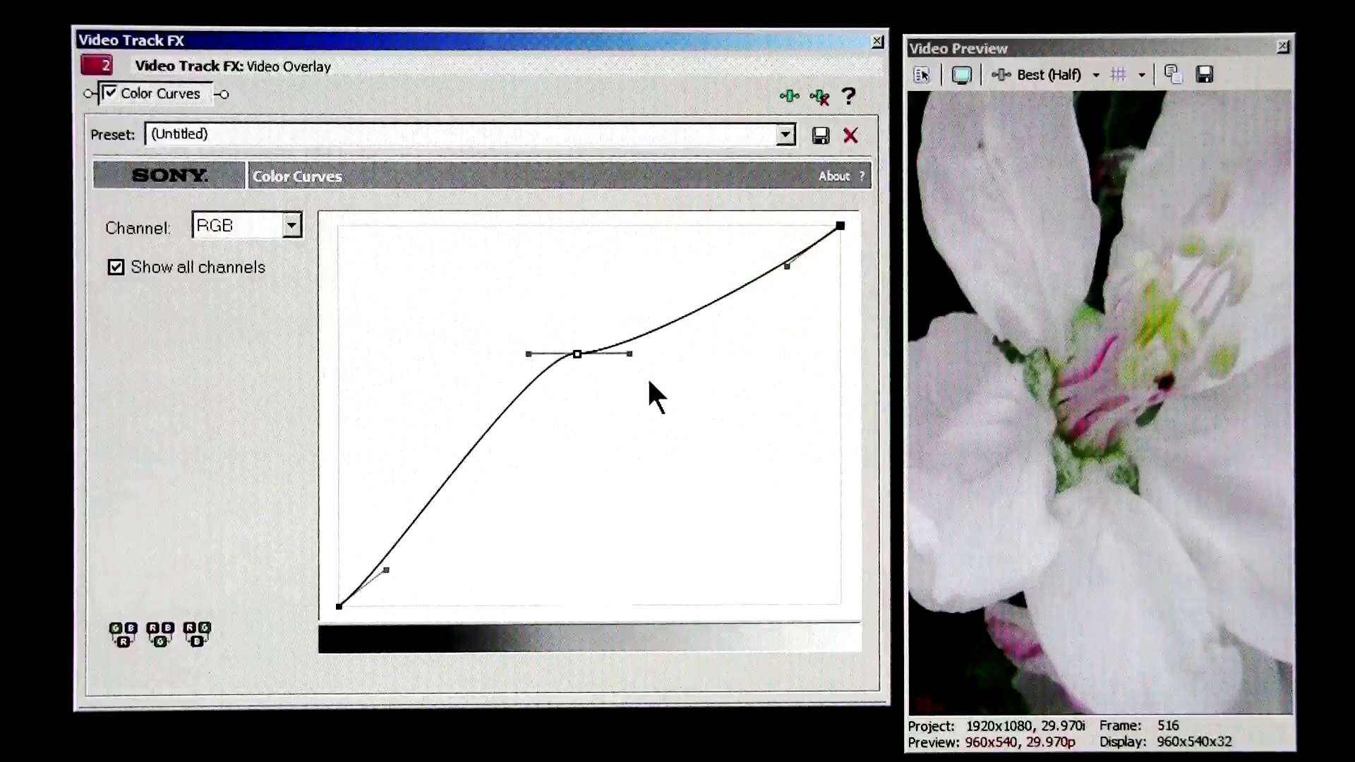
# Adjust the tangent handles on both sides of the new middle point, extending each one and then pulling it back in
pyautogui.moveTo(630, 357); pyautogui.dragTo(762, 352)
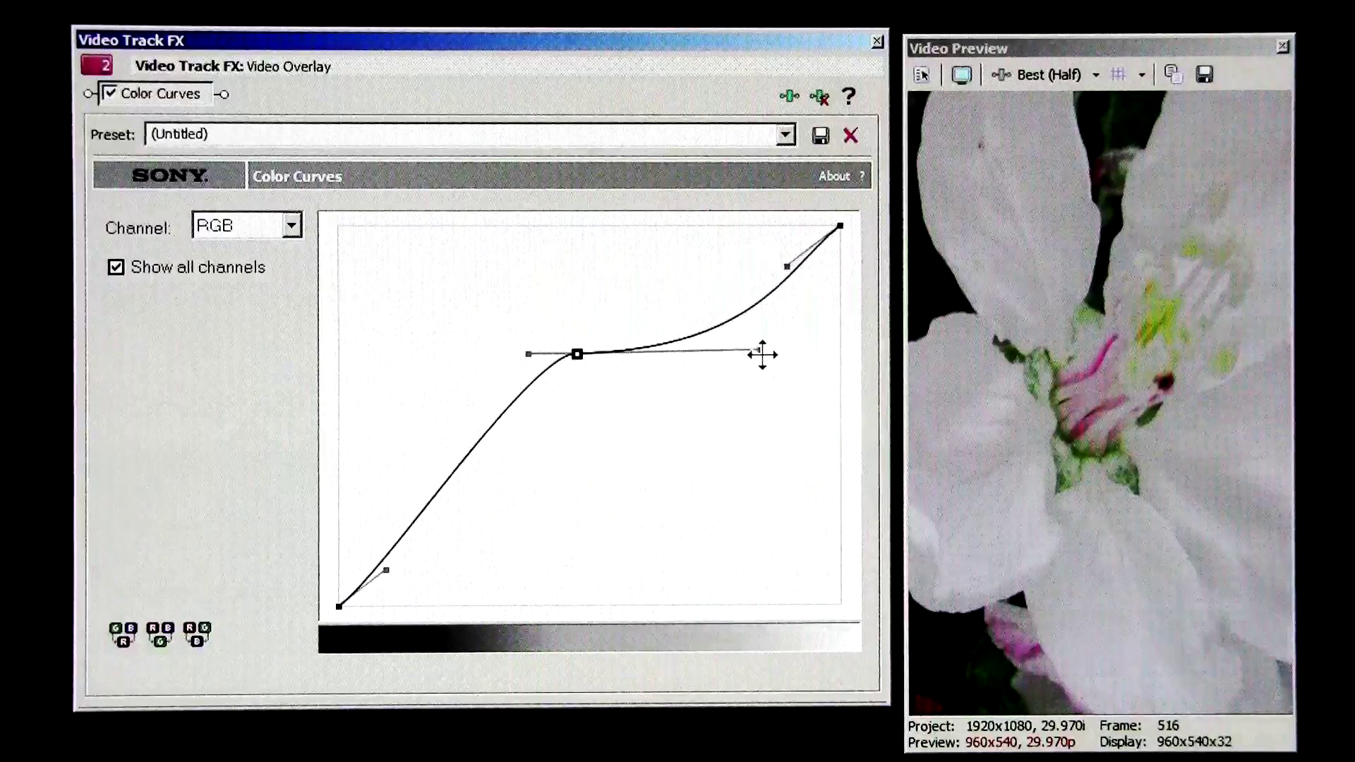
pyautogui.moveTo(525, 359); pyautogui.dragTo(422, 360)
pyautogui.moveTo(760, 347); pyautogui.dragTo(644, 364)
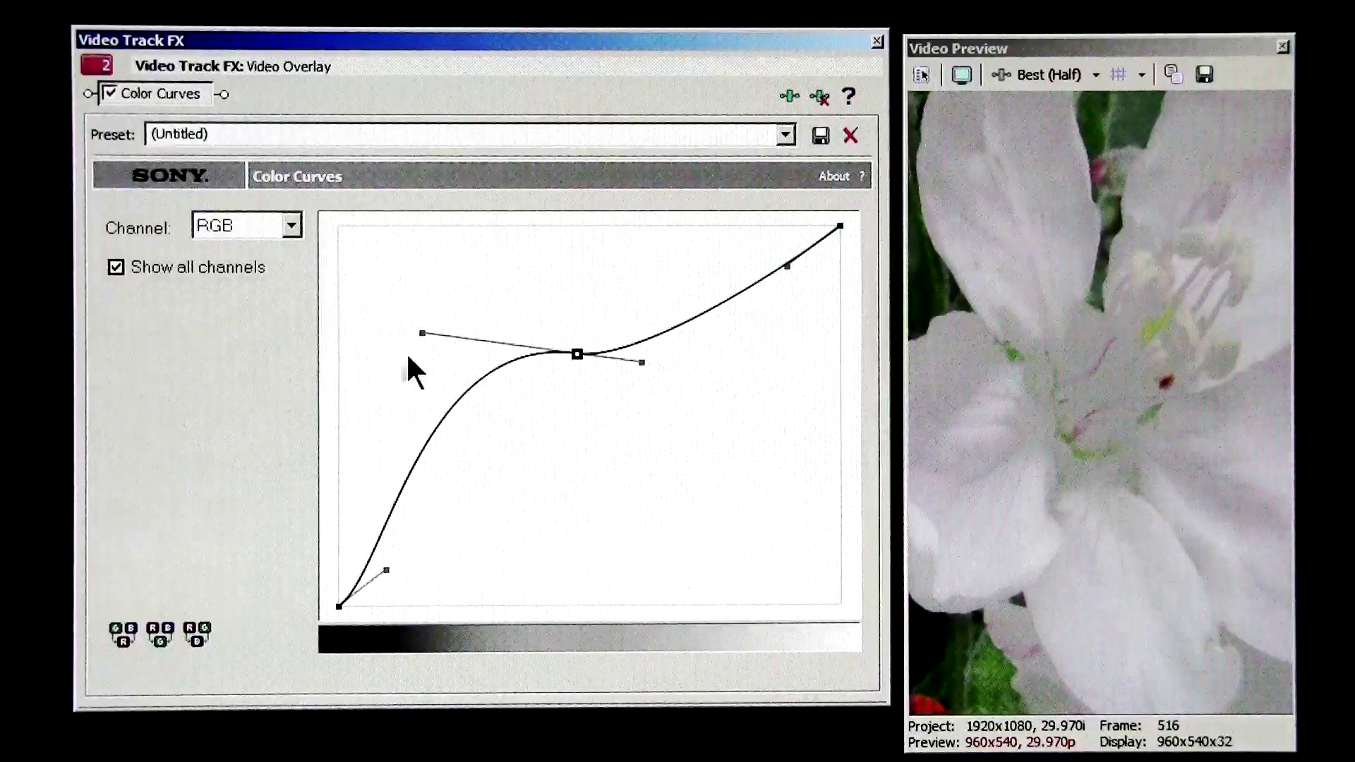
pyautogui.moveTo(420, 335); pyautogui.dragTo(473, 359)
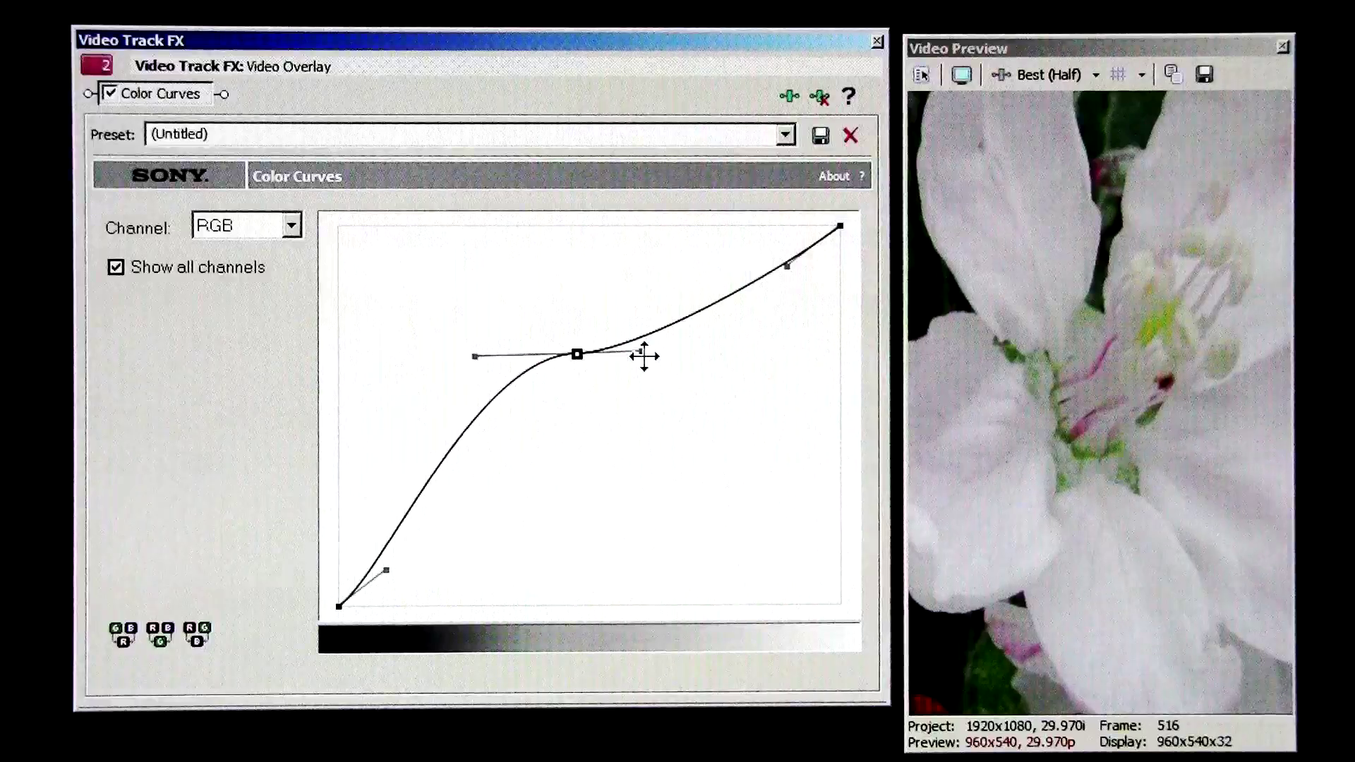
# Swing the middle point's highlight-side handle to vertical and back, stretch it to the graph's edge, then shorten it with a downward tilt
pyautogui.moveTo(644, 357); pyautogui.dragTo(565, 275)
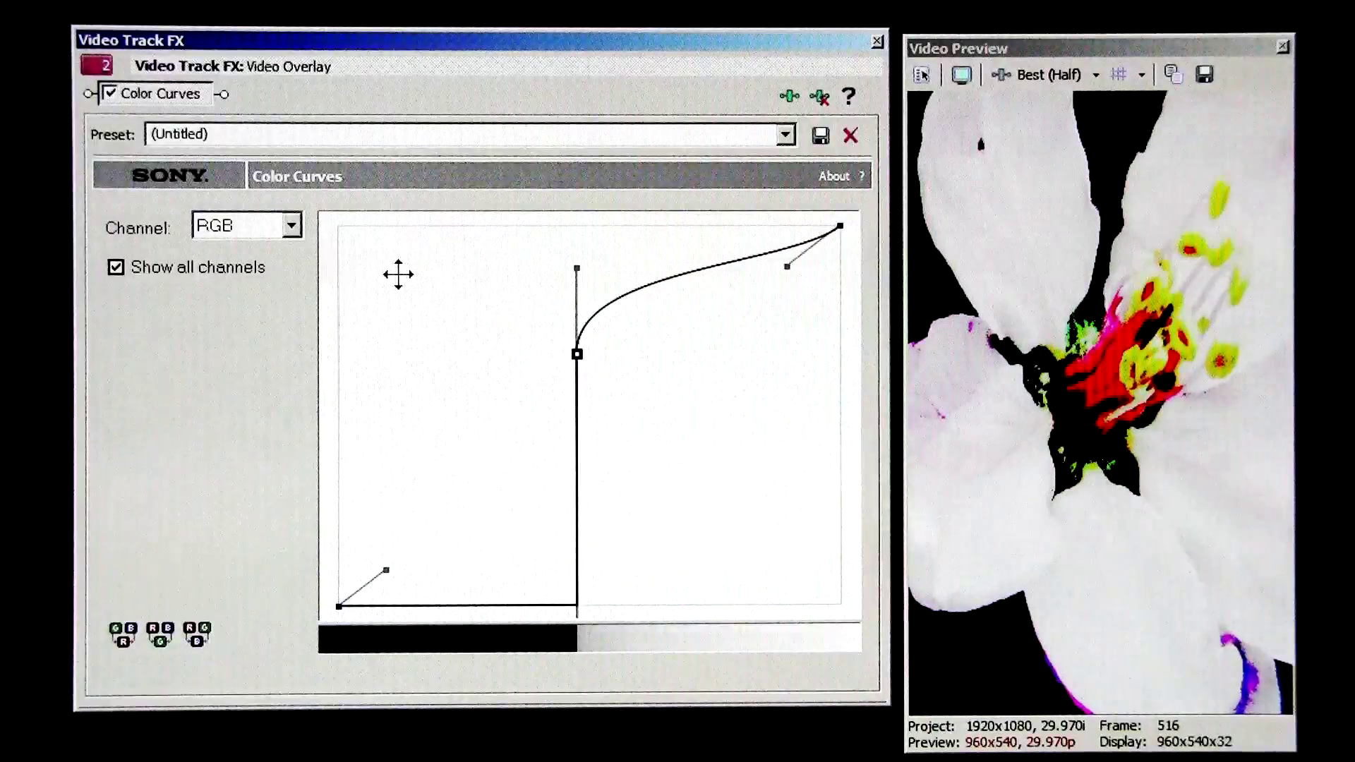
pyautogui.moveTo(561, 274); pyautogui.dragTo(630, 369)
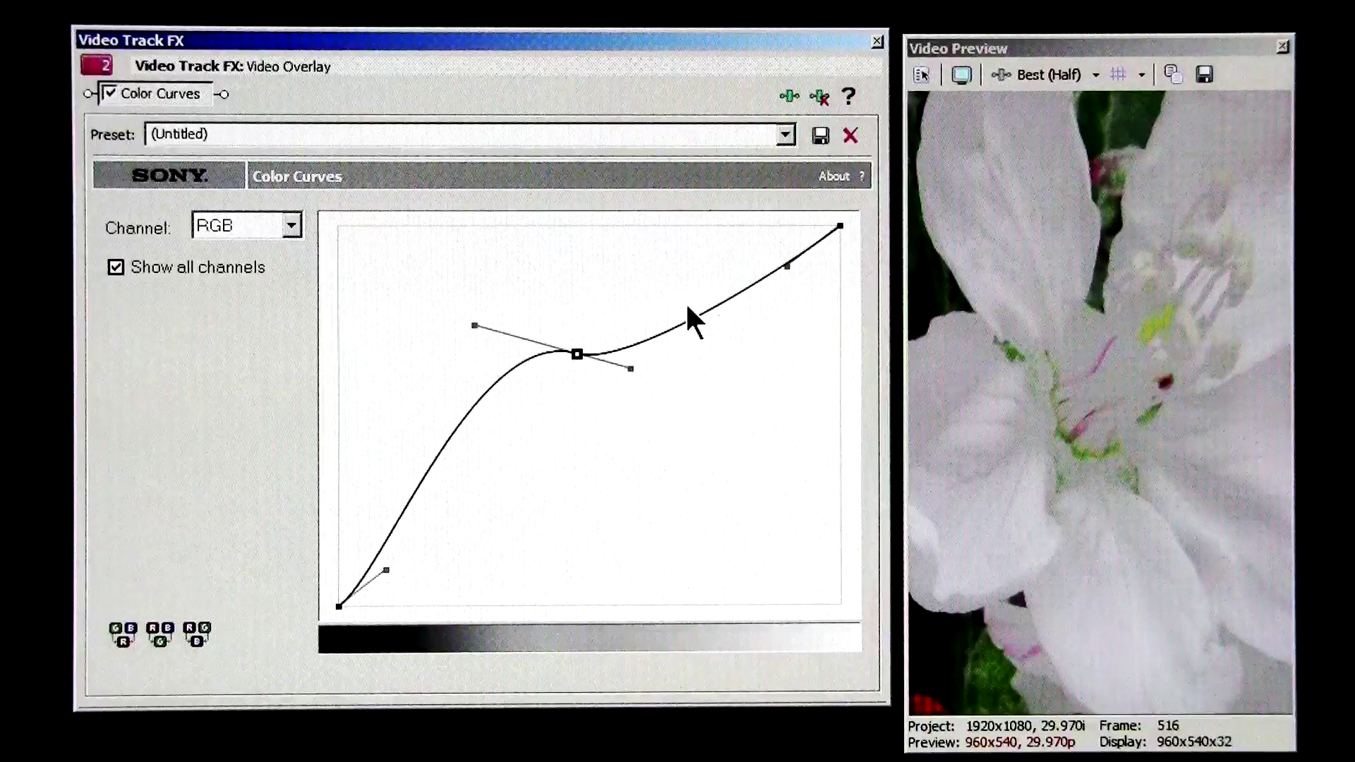
pyautogui.moveTo(631, 369); pyautogui.dragTo(839, 343)
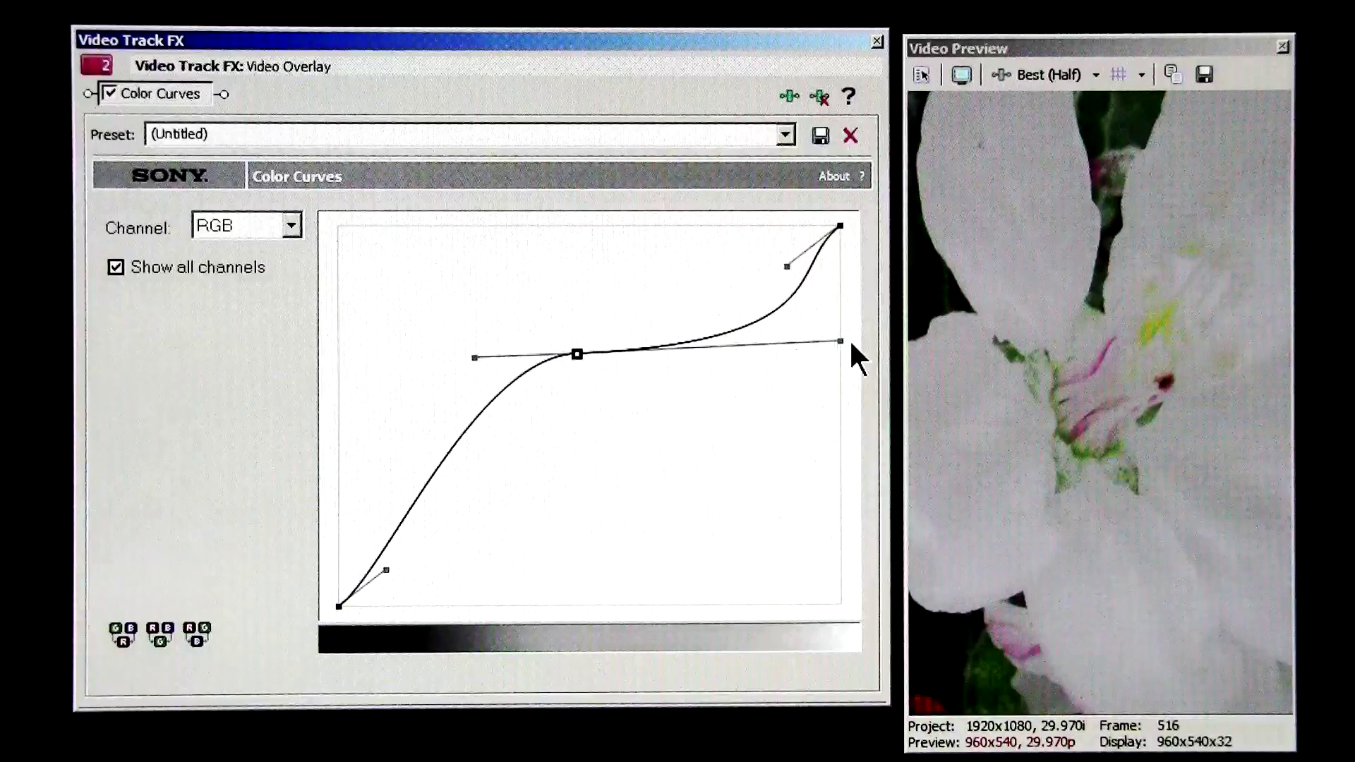
pyautogui.moveTo(838, 340); pyautogui.dragTo(667, 373)
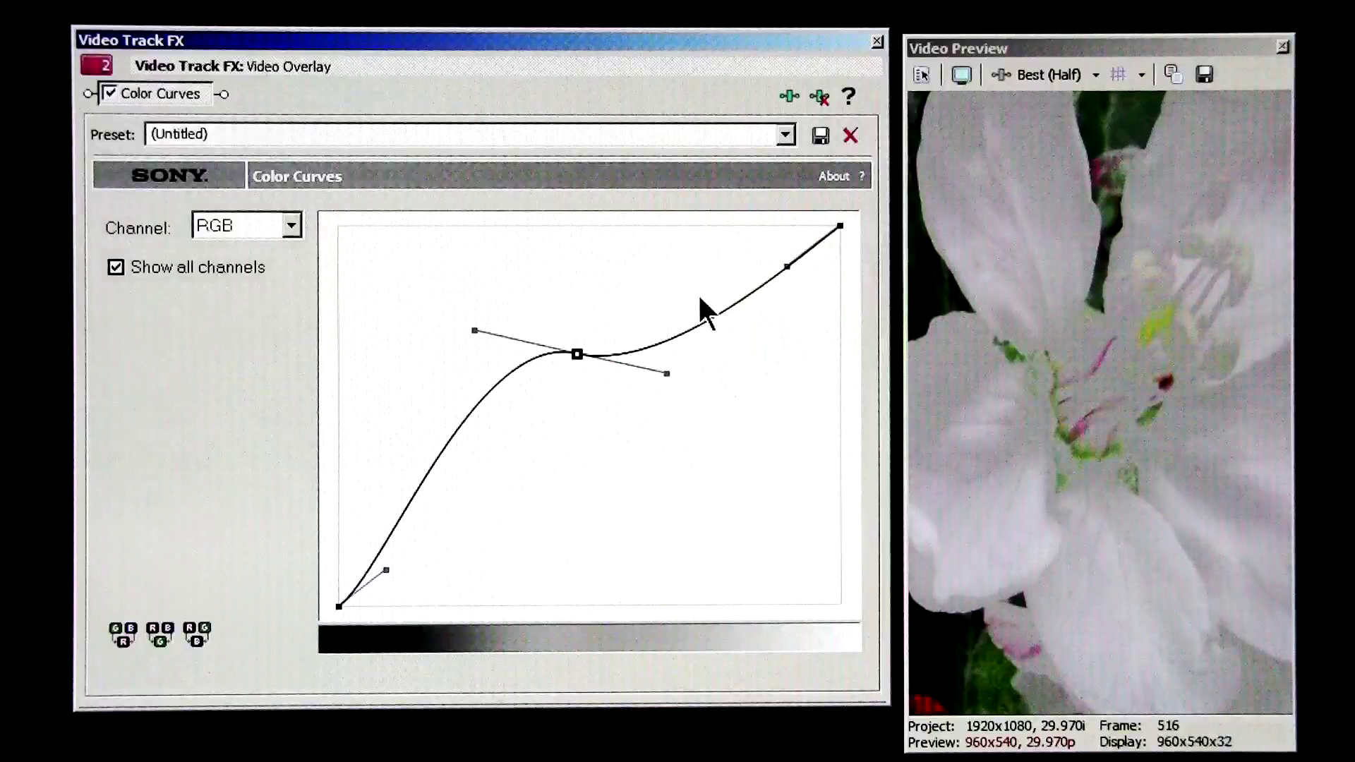
# Add a second point in the highlights and stretch the middle point's handle past it, first downward and then steeply upward
pyautogui.click(697, 299)
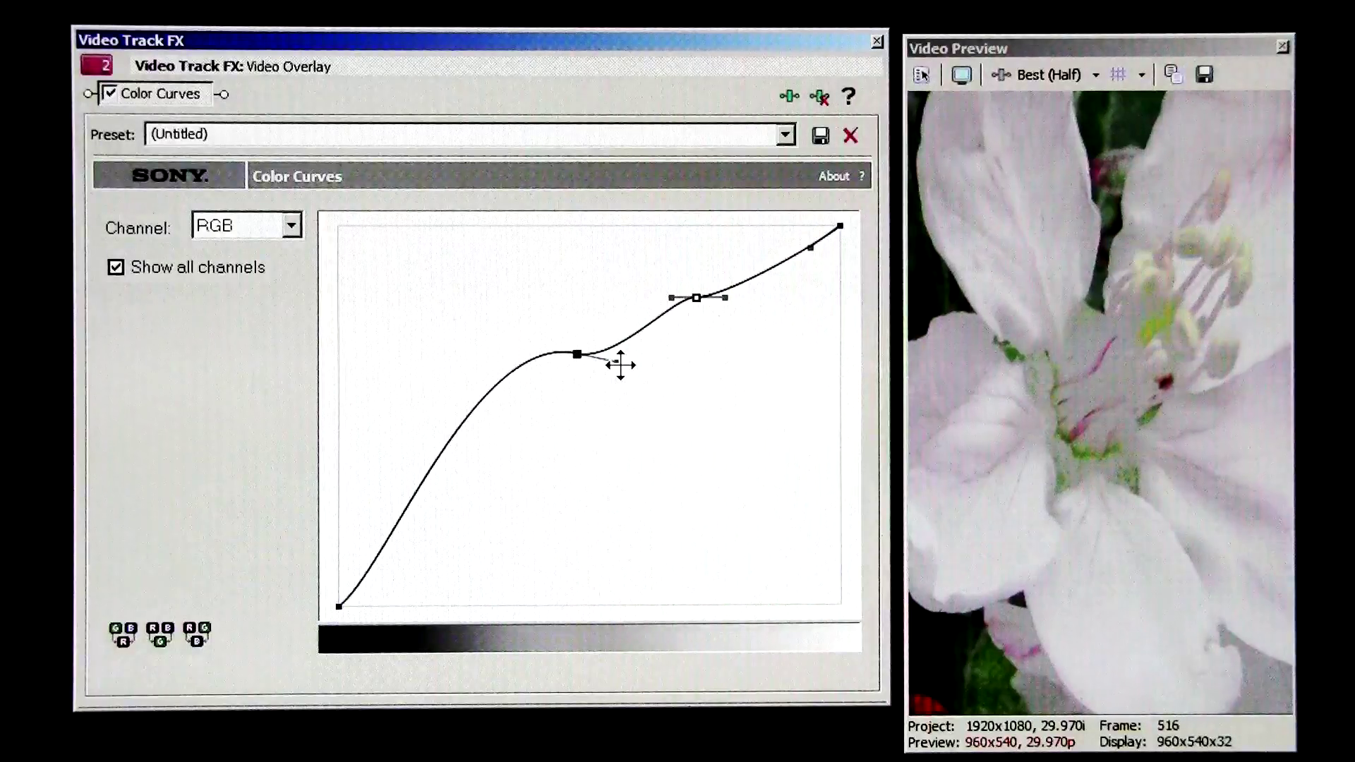
pyautogui.moveTo(739, 359); pyautogui.dragTo(761, 377)
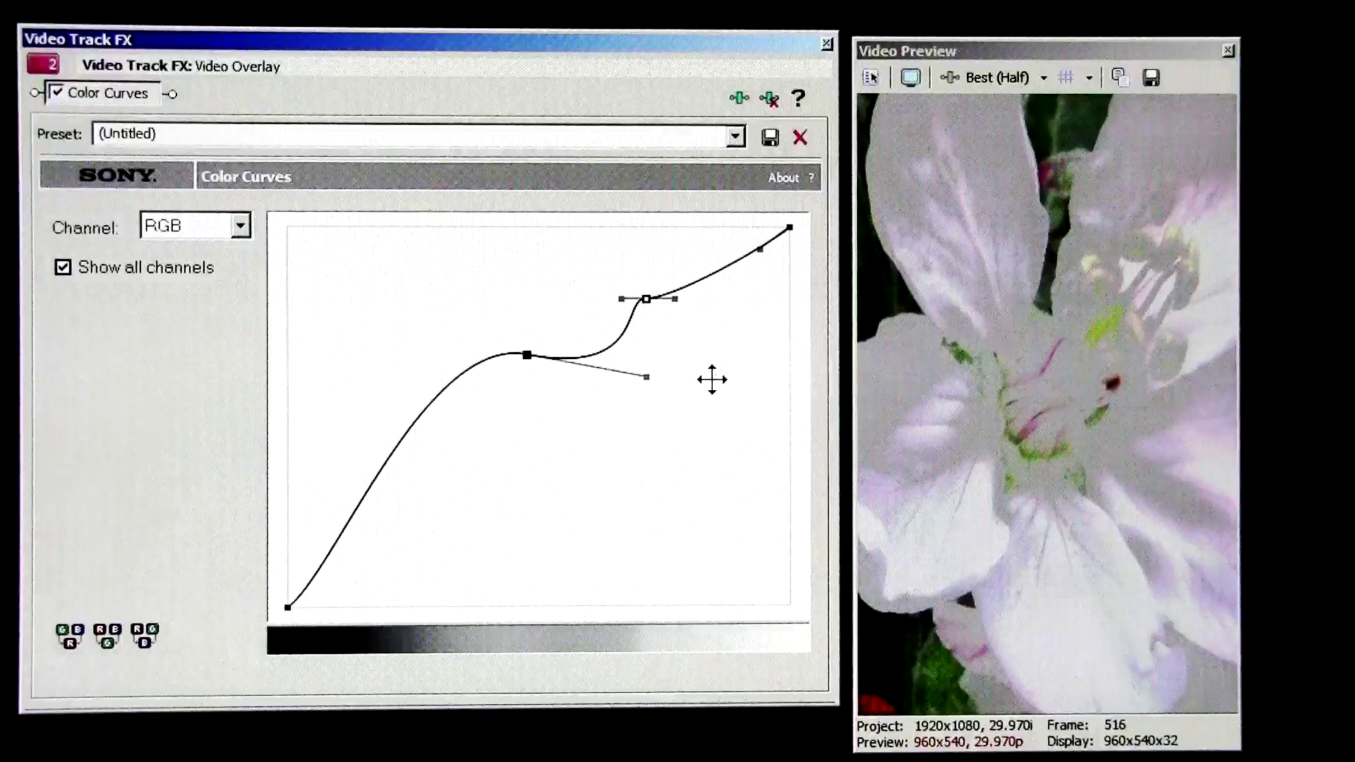
pyautogui.moveTo(712, 380); pyautogui.dragTo(655, 211)
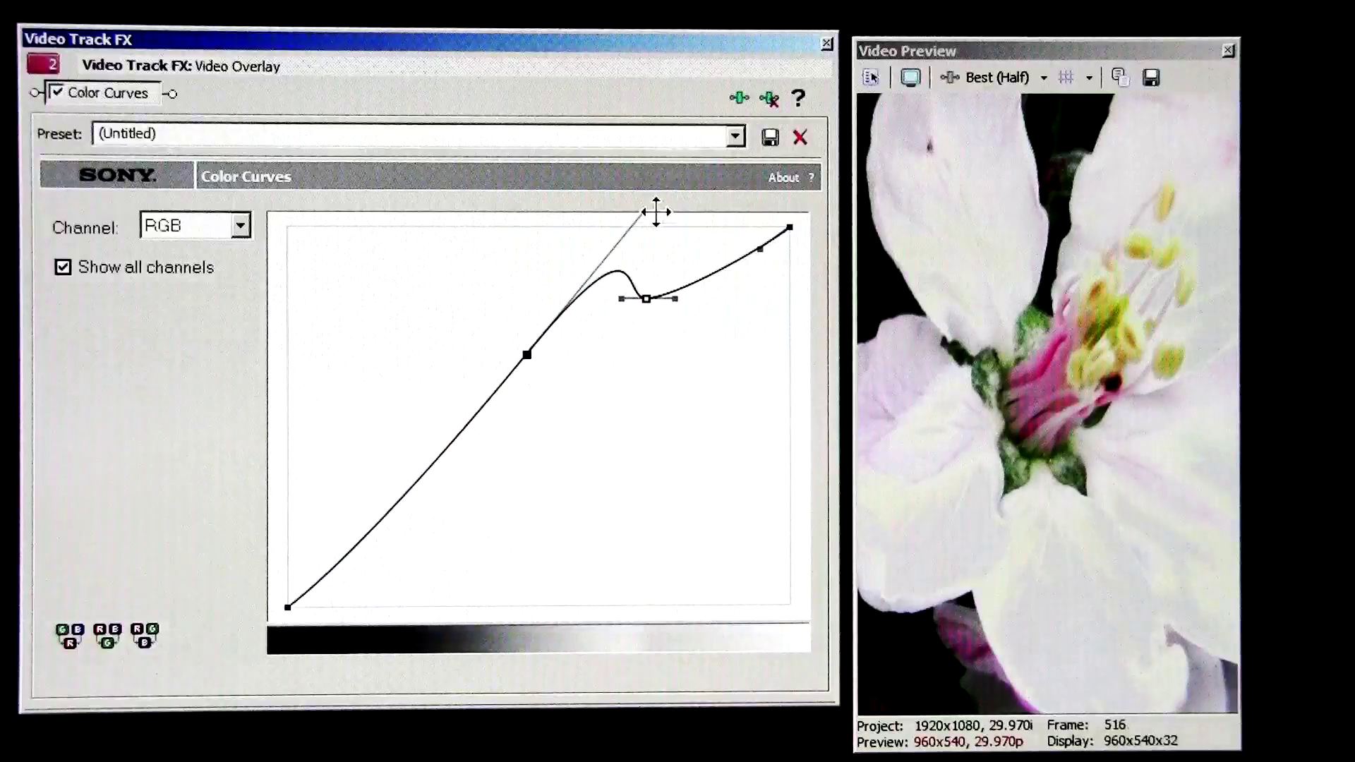
# Shorten the middle point's highlight-side handle to a slight downward tilt, and turn off Lock Tangents for that point
pyautogui.moveTo(794, 219); pyautogui.dragTo(596, 362)
pyautogui.click(672, 393)
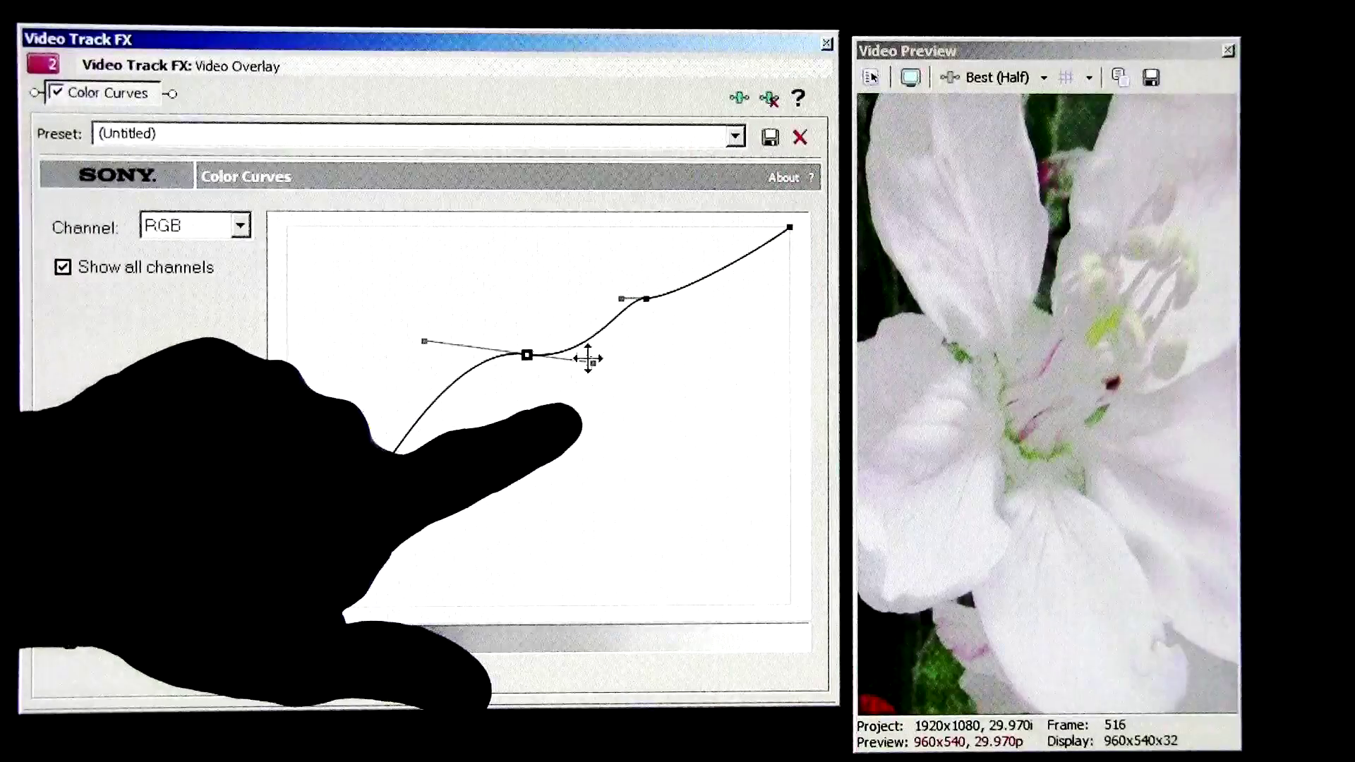
pyautogui.rightClick(527, 354)
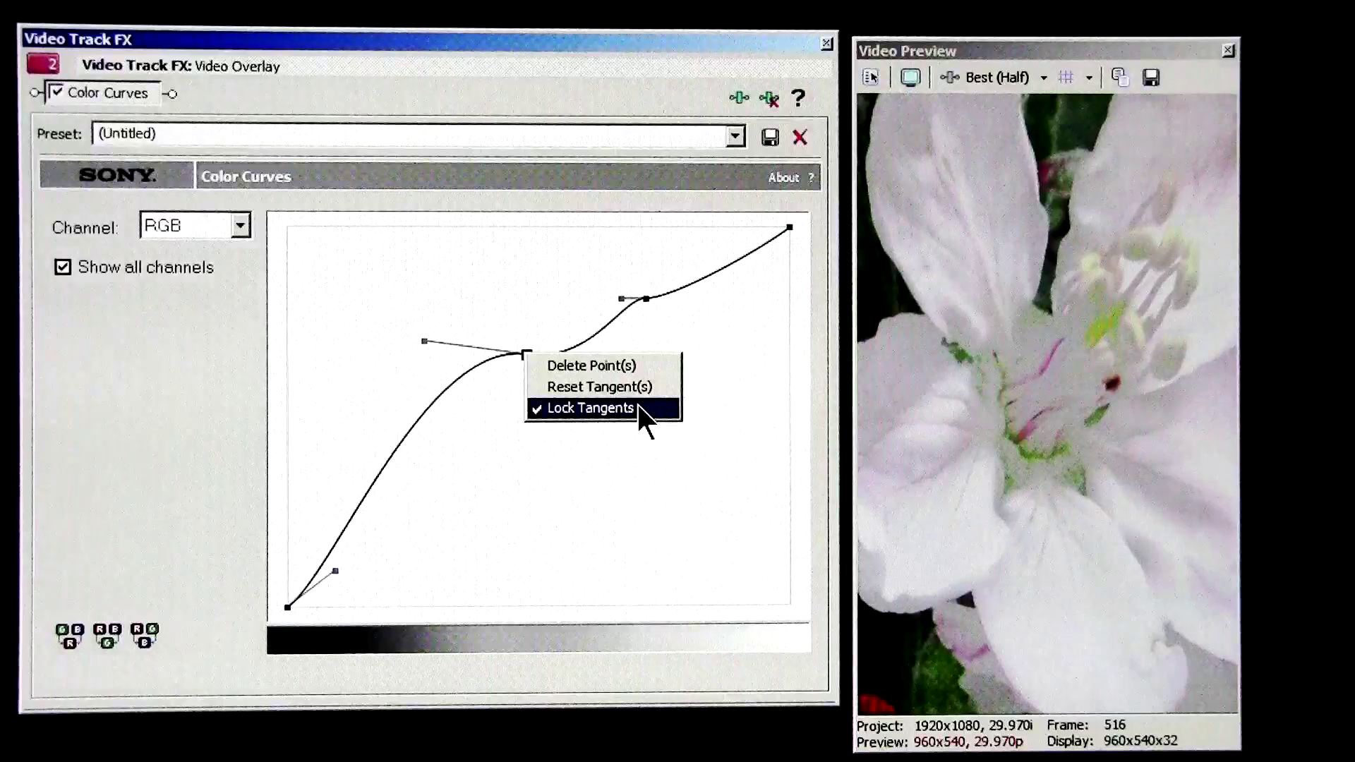
pyautogui.click(637, 408)
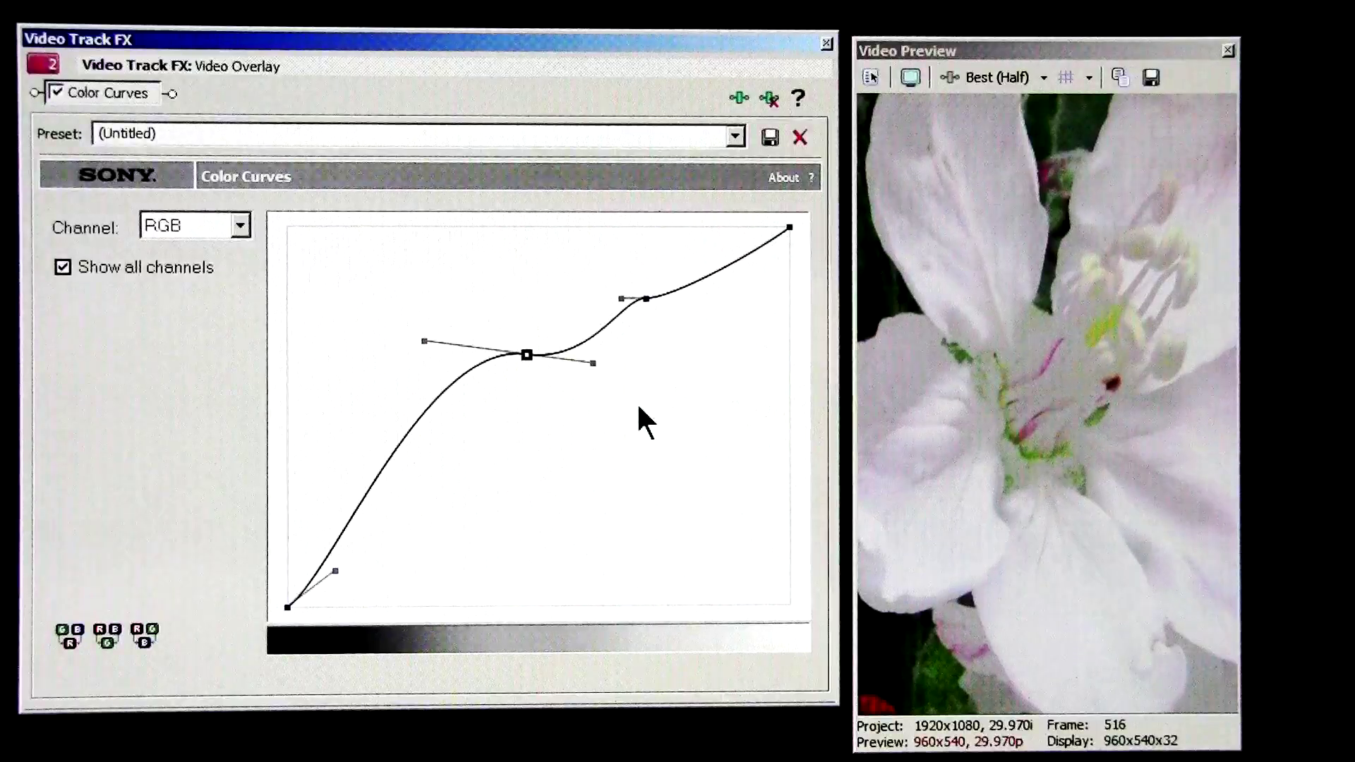
pyautogui.rightClick(526, 355)
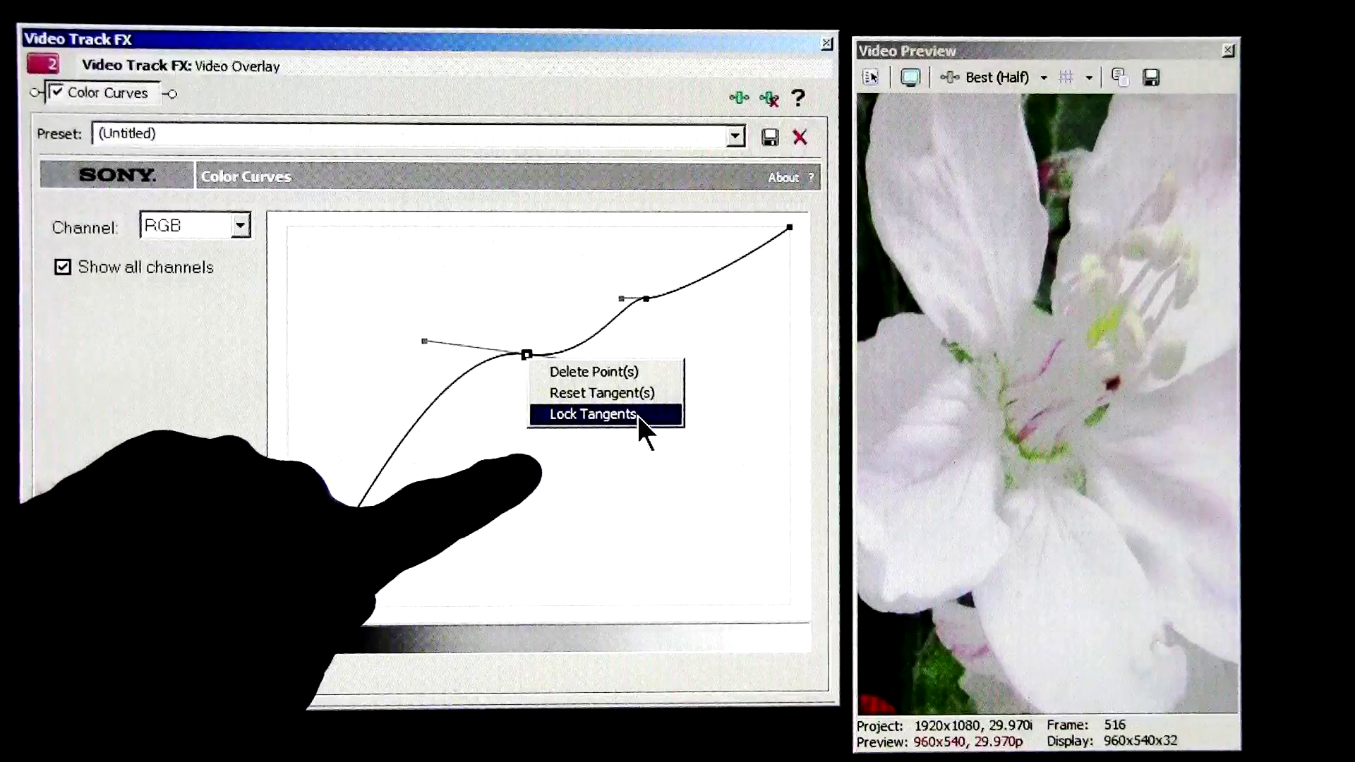
pyautogui.click(556, 369)
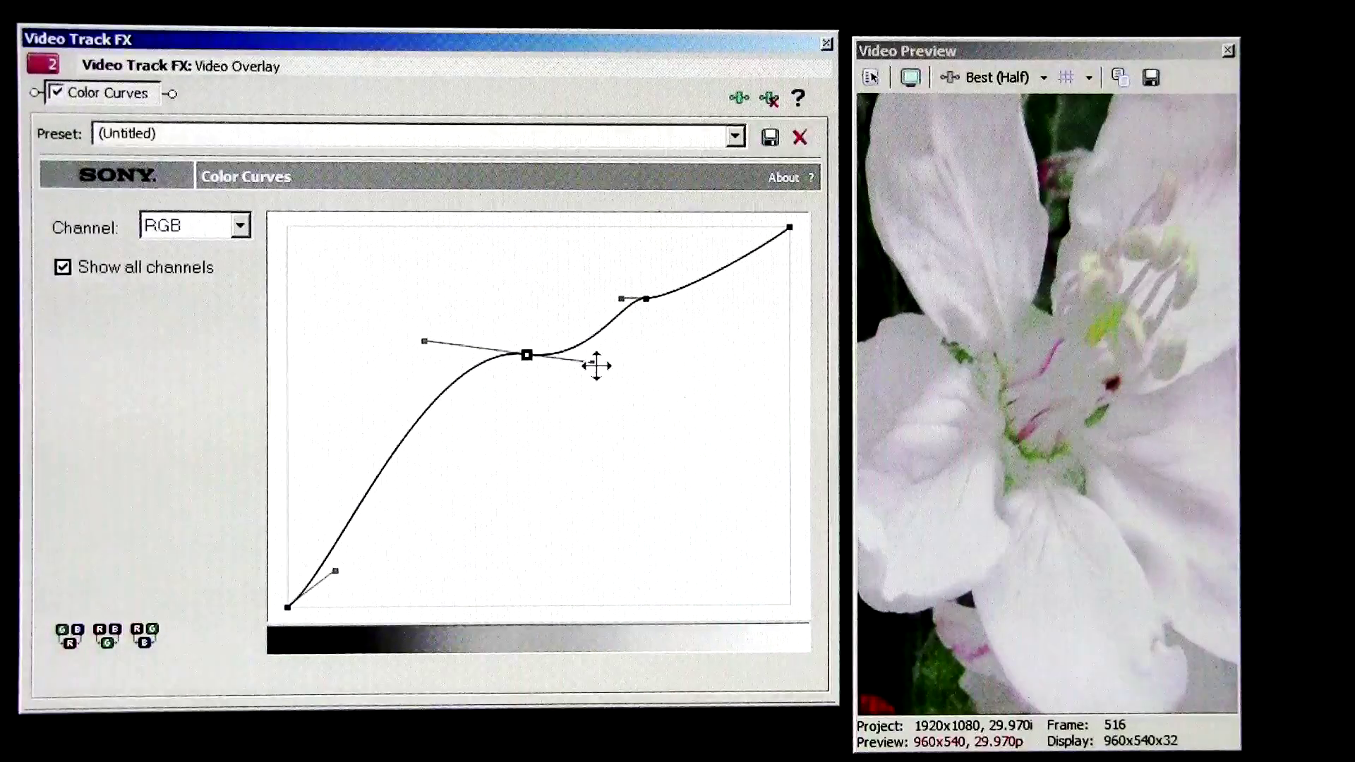
# Angle the unlocked middle point's two tangent handles independently, pointing the highlight-side one steeply downward and the shadow-side one down toward the shadows
pyautogui.moveTo(596, 362); pyautogui.dragTo(599, 348)
pyautogui.moveTo(590, 291); pyautogui.dragTo(578, 411)
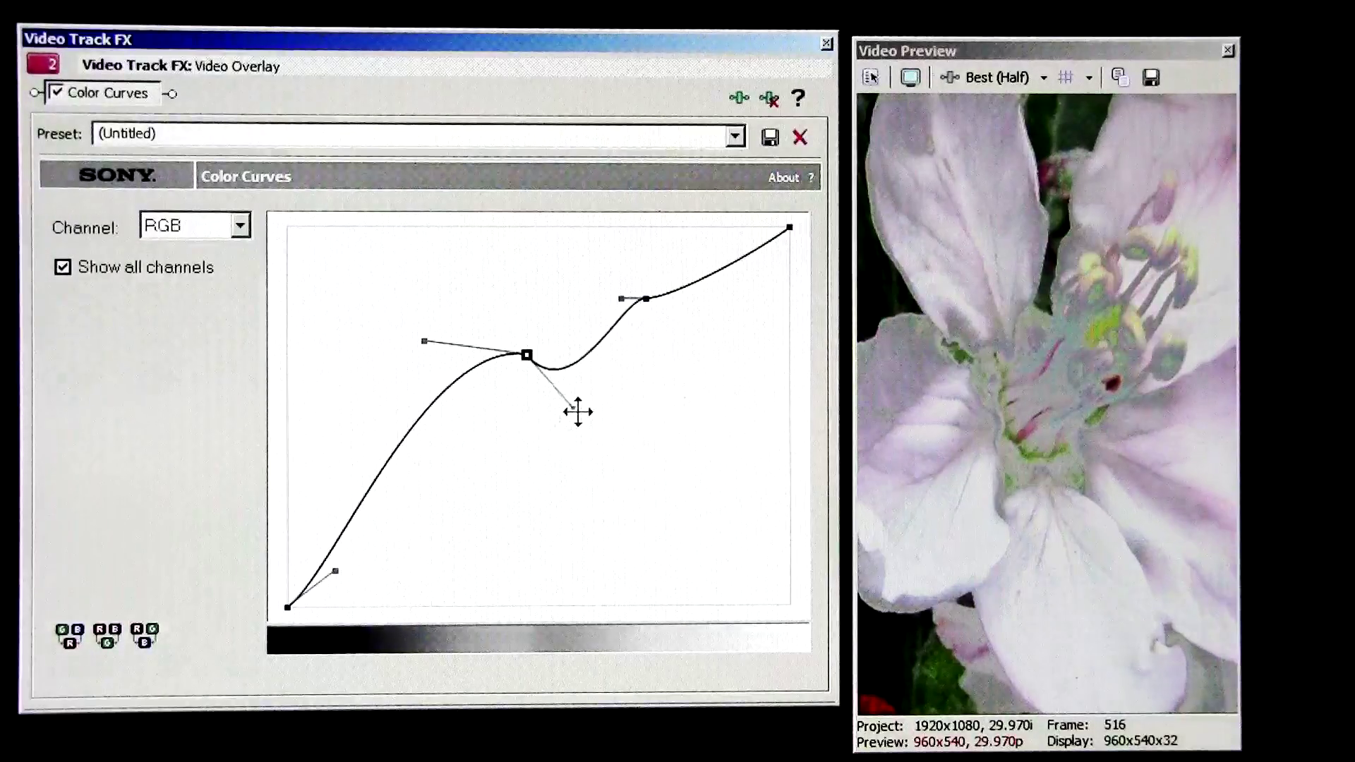
pyautogui.moveTo(429, 341); pyautogui.dragTo(451, 497)
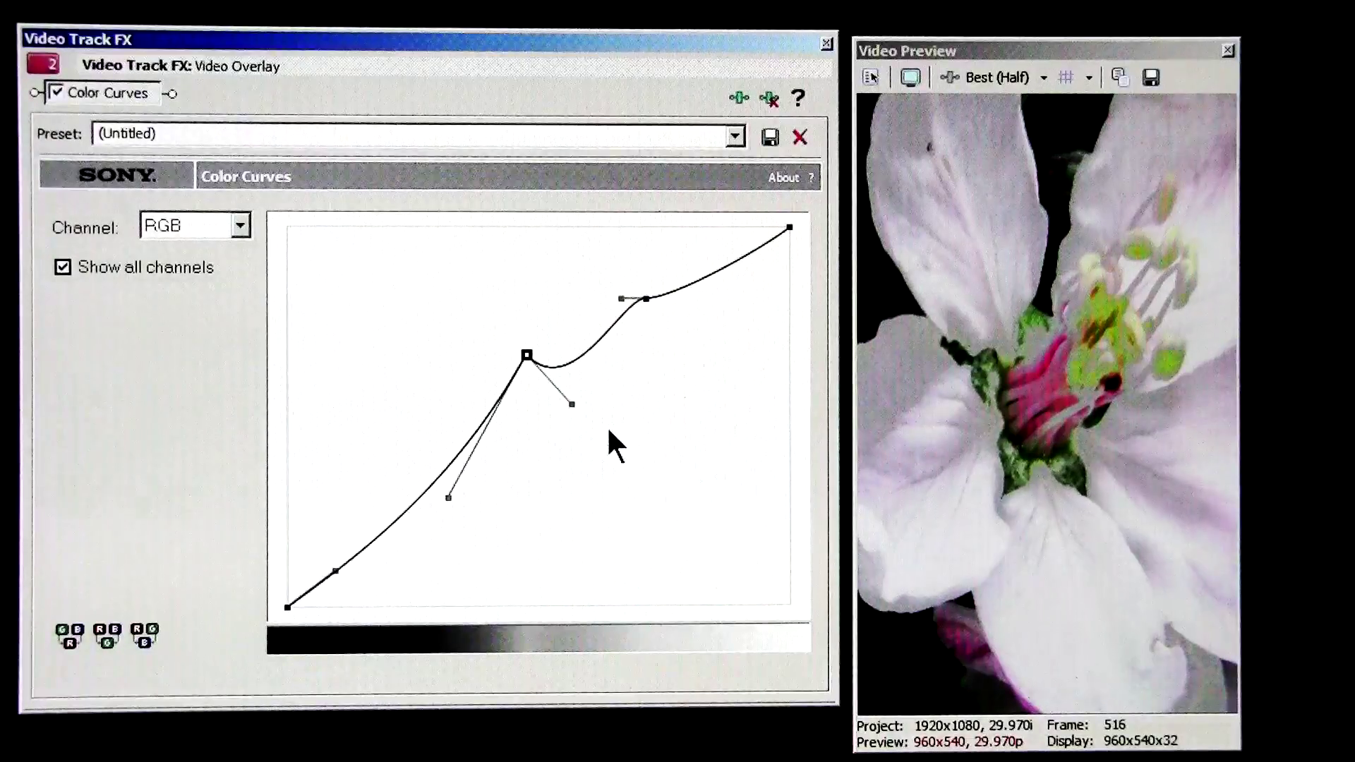
# Turn Lock Tangents back on for the middle point and raise its highlight-side handle to nearly horizontal
pyautogui.rightClick(527, 354)
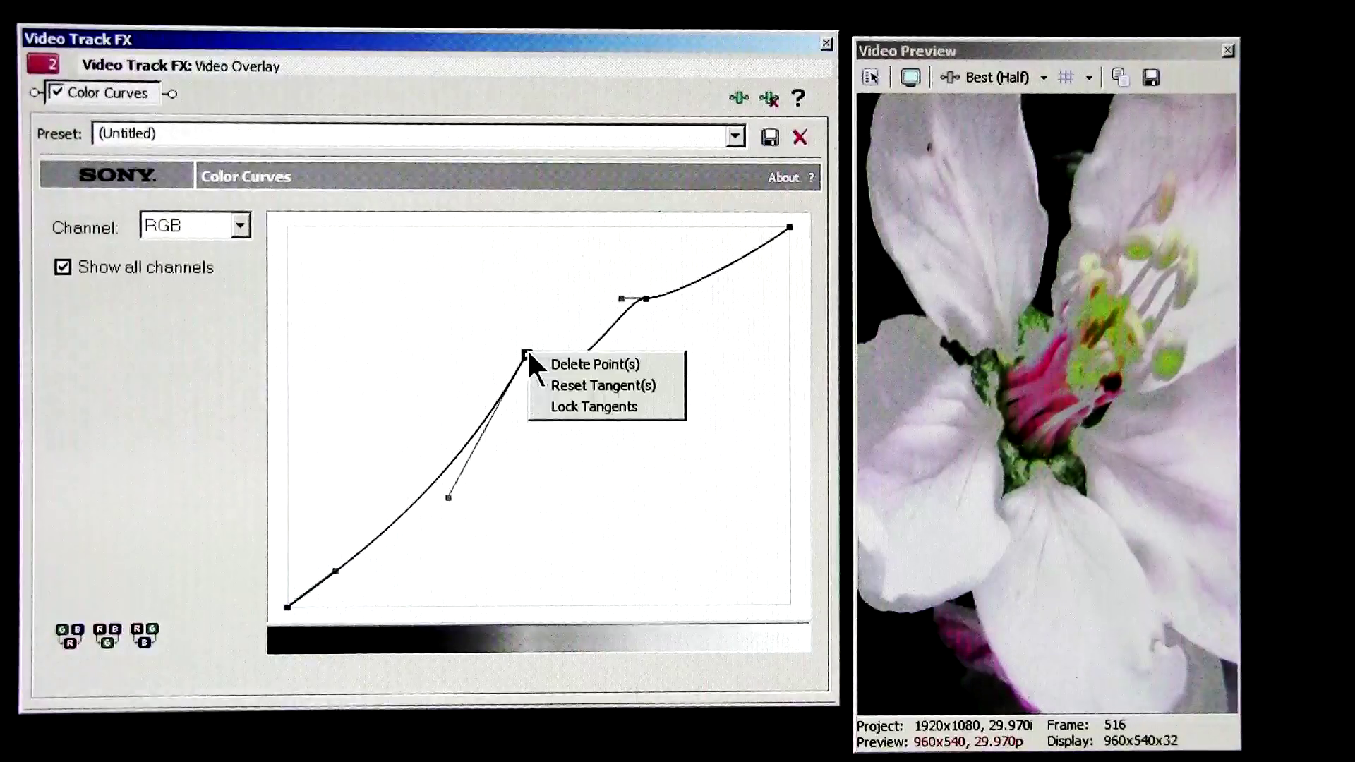
pyautogui.click(572, 405)
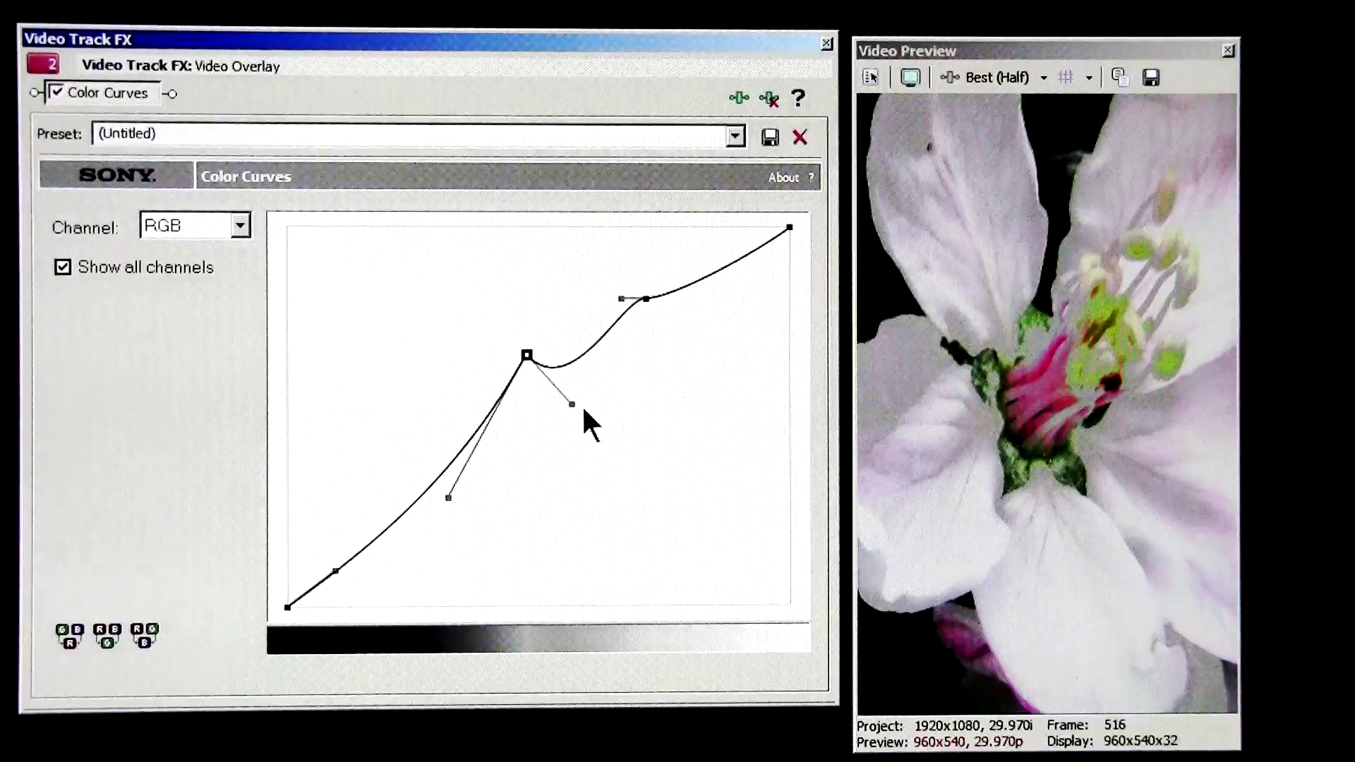
pyautogui.rightClick(530, 357)
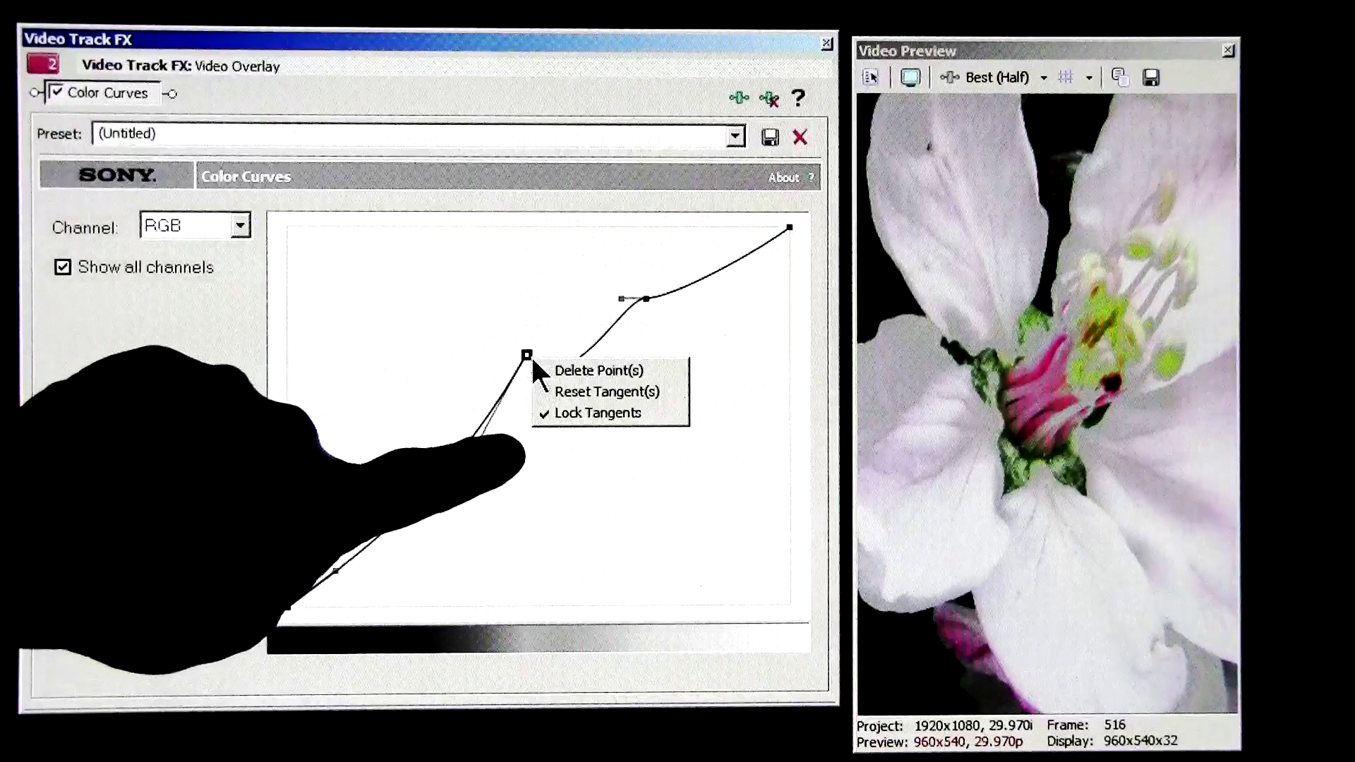
pyautogui.click(544, 483)
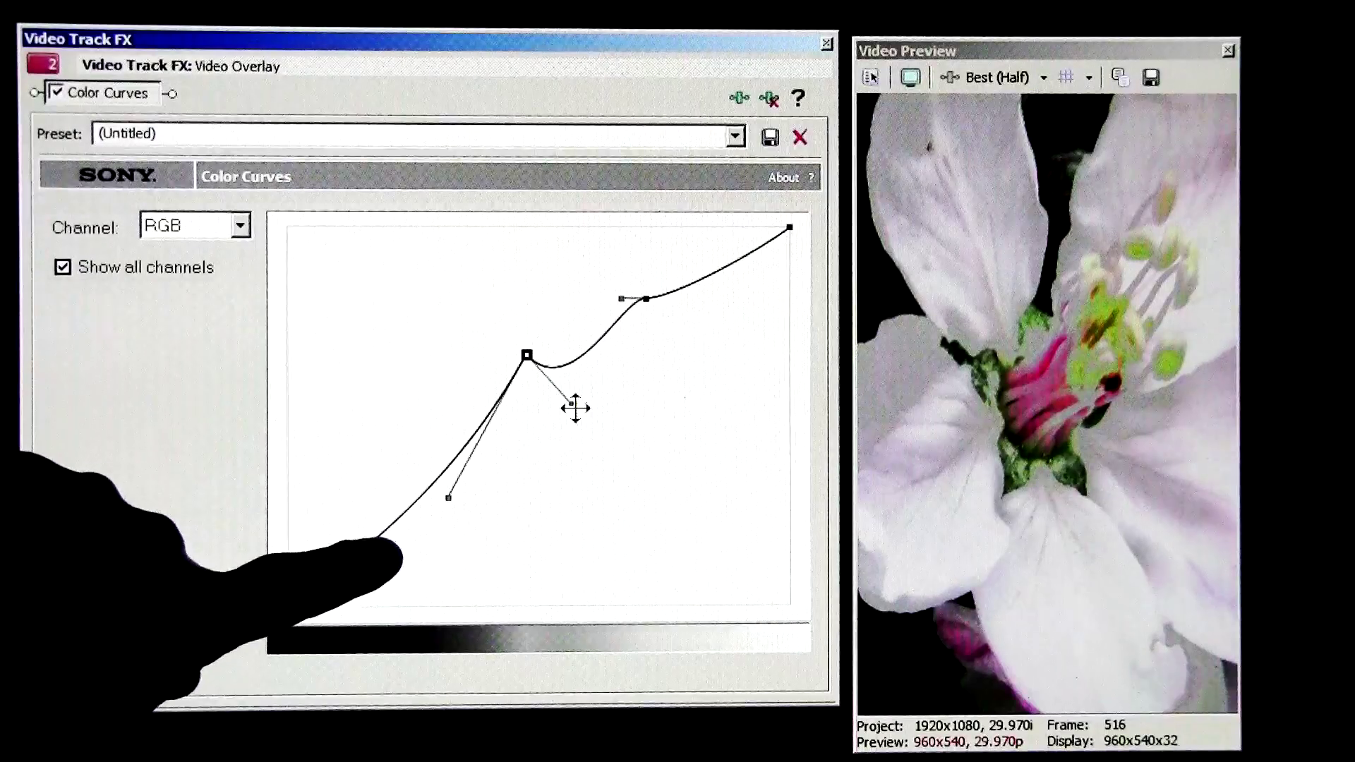
pyautogui.moveTo(575, 408); pyautogui.dragTo(597, 365)
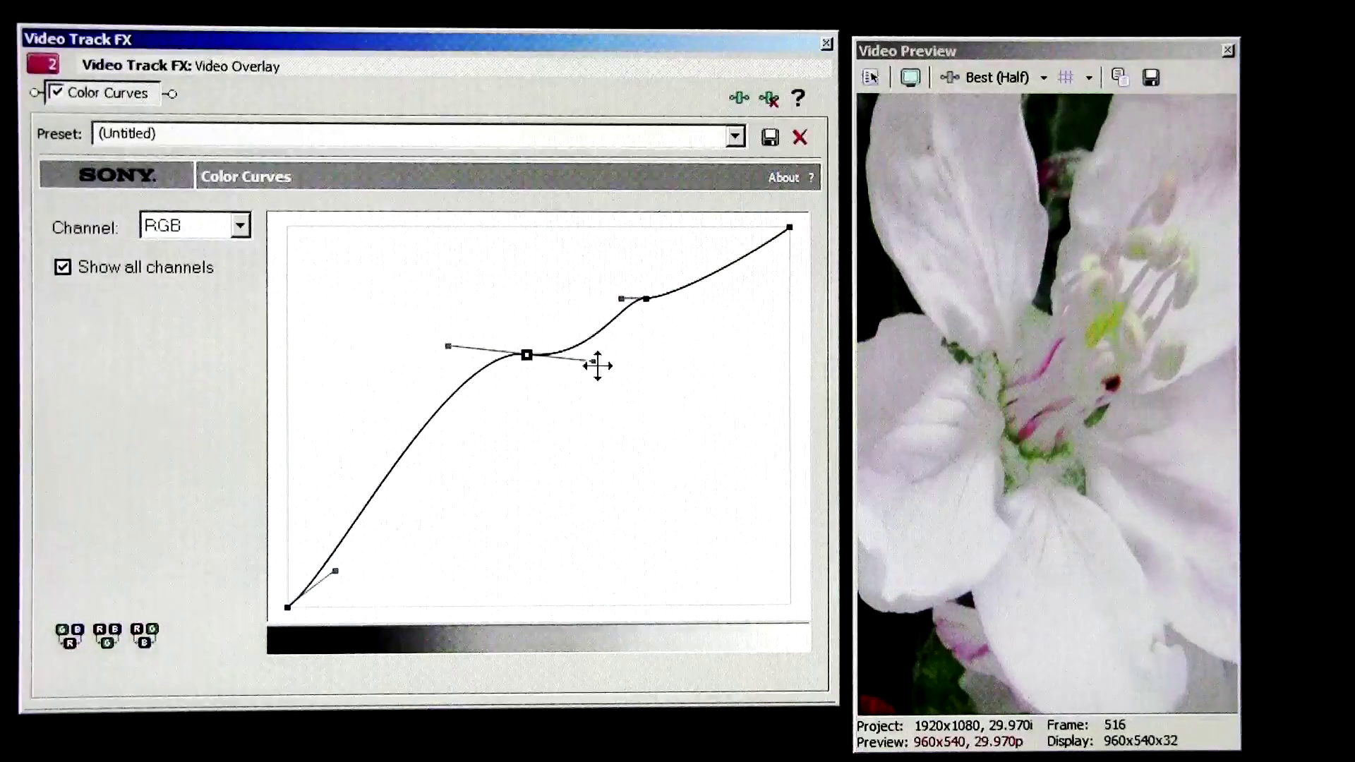
# Apply the Reset to None preset and add one point above the darker part of the RGB curve
pyautogui.click(736, 136)
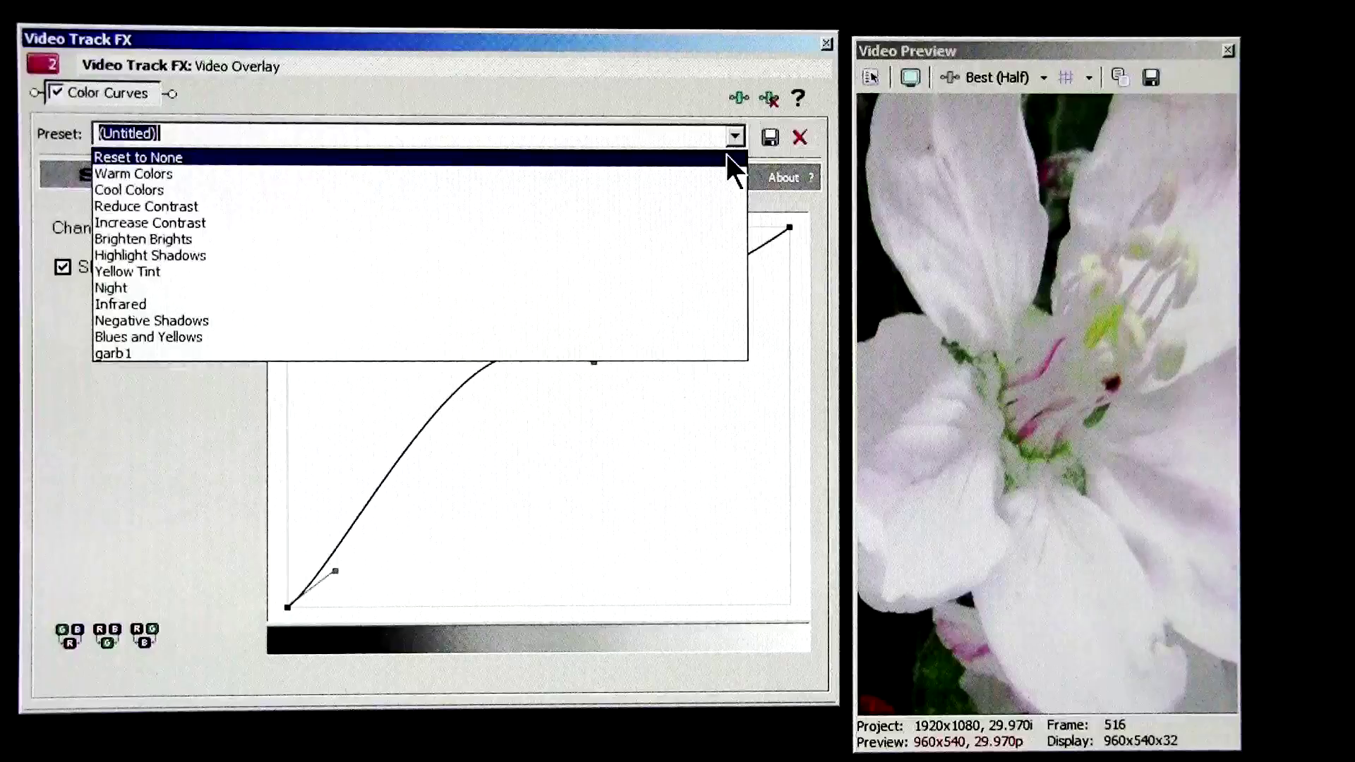
pyautogui.click(726, 156)
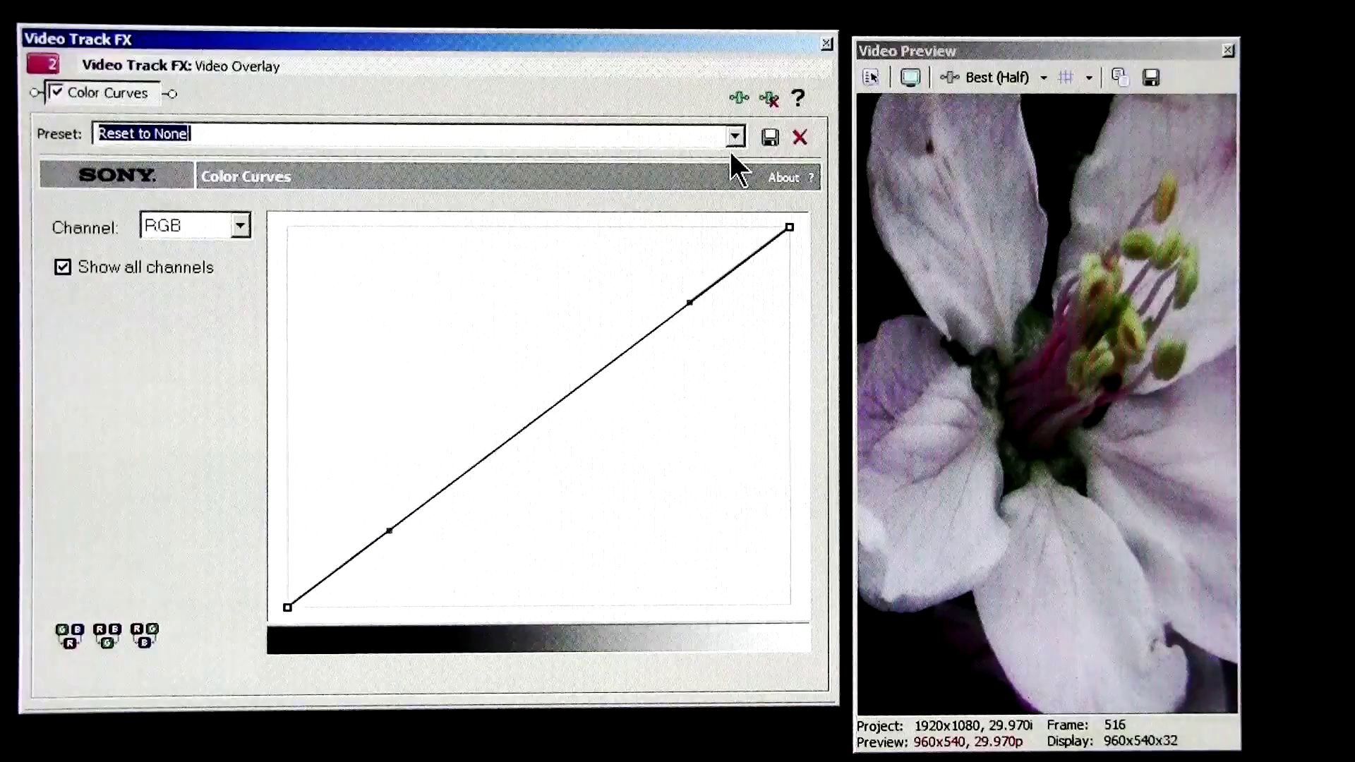
pyautogui.click(453, 397)
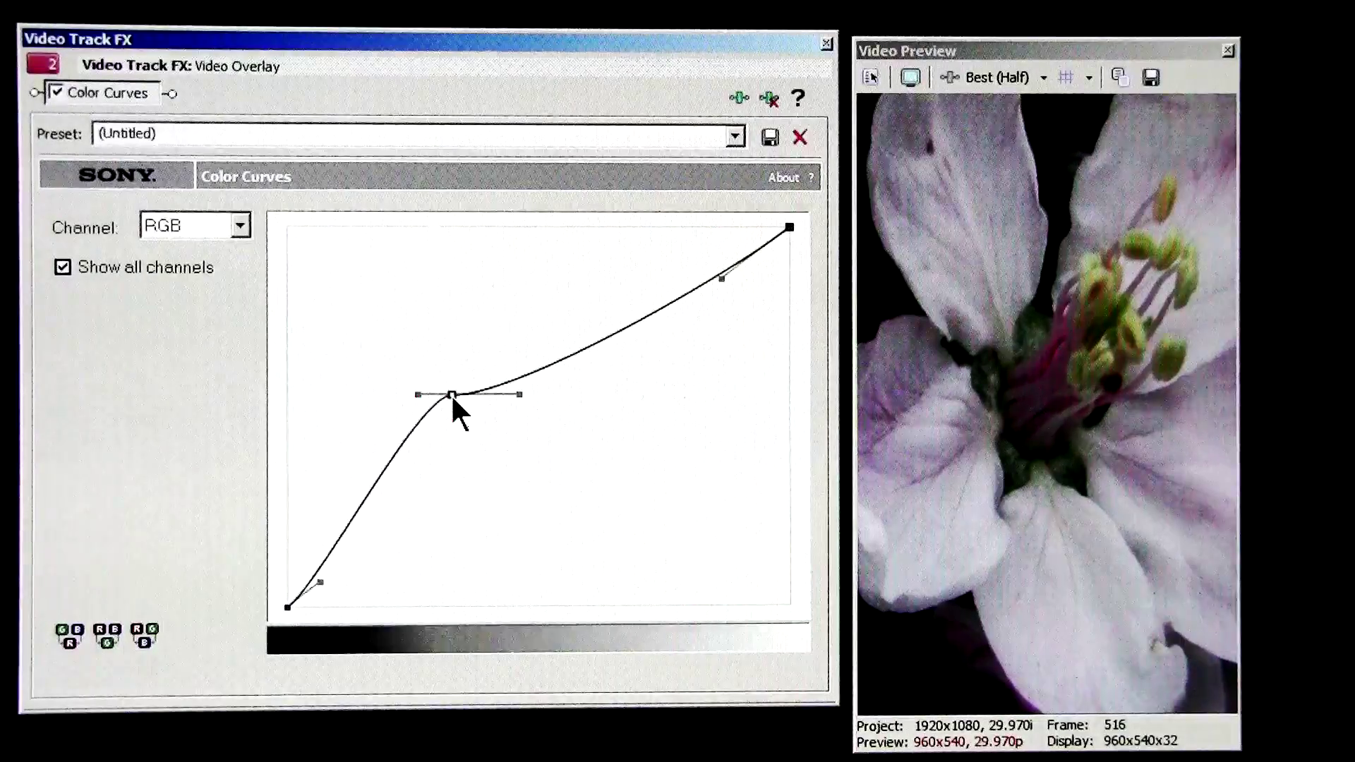
# Swing the new point's highlight-side handle upward and then downward, and move the point below the original diagonal
pyautogui.moveTo(453, 396); pyautogui.dragTo(638, 142)
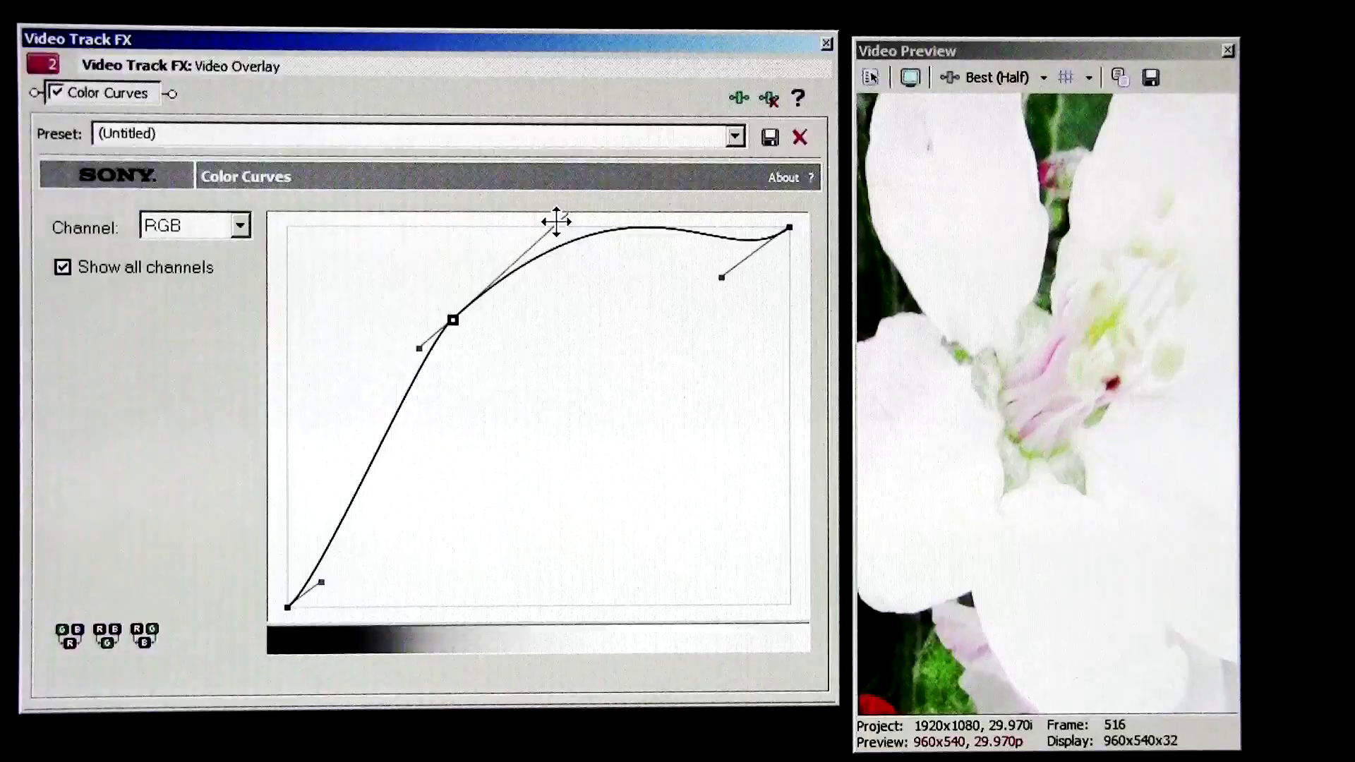
pyautogui.moveTo(556, 221); pyautogui.dragTo(645, 416)
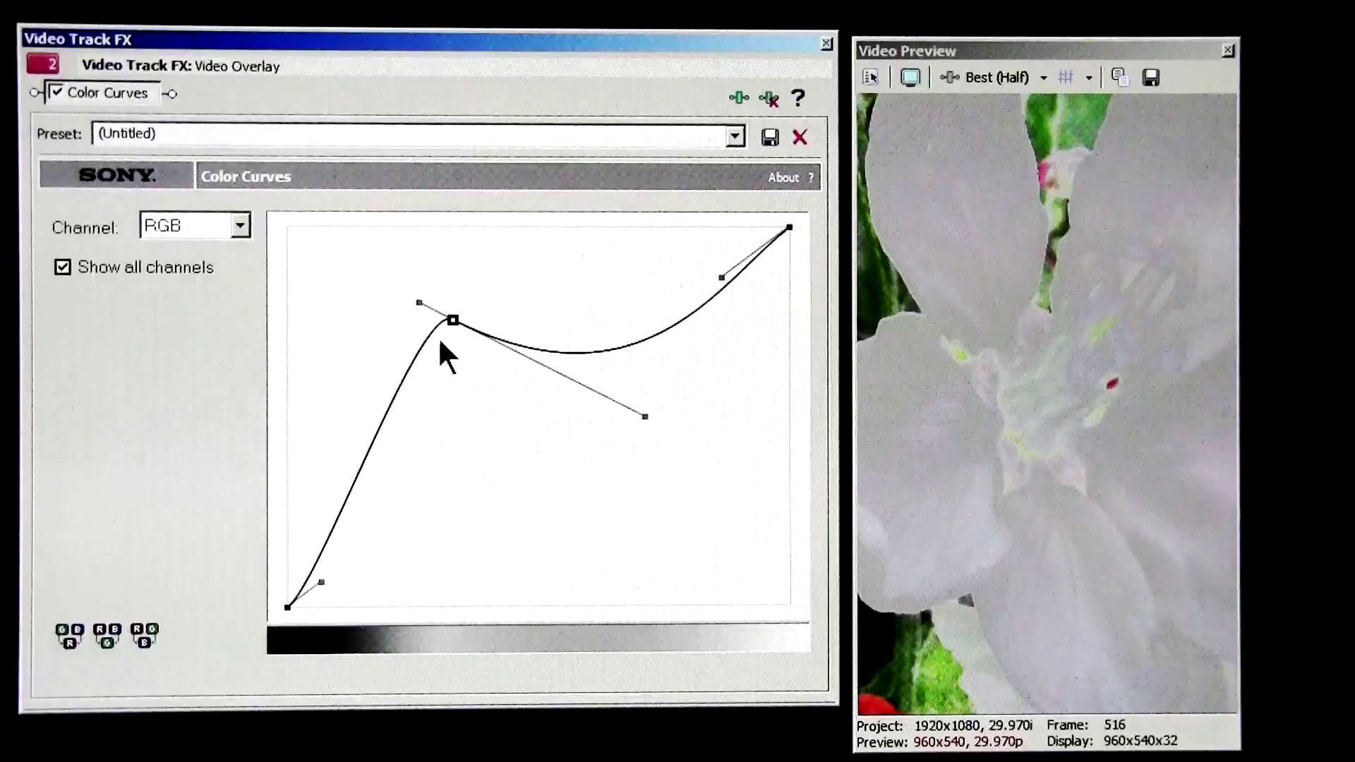
pyautogui.moveTo(452, 319); pyautogui.dragTo(510, 462)
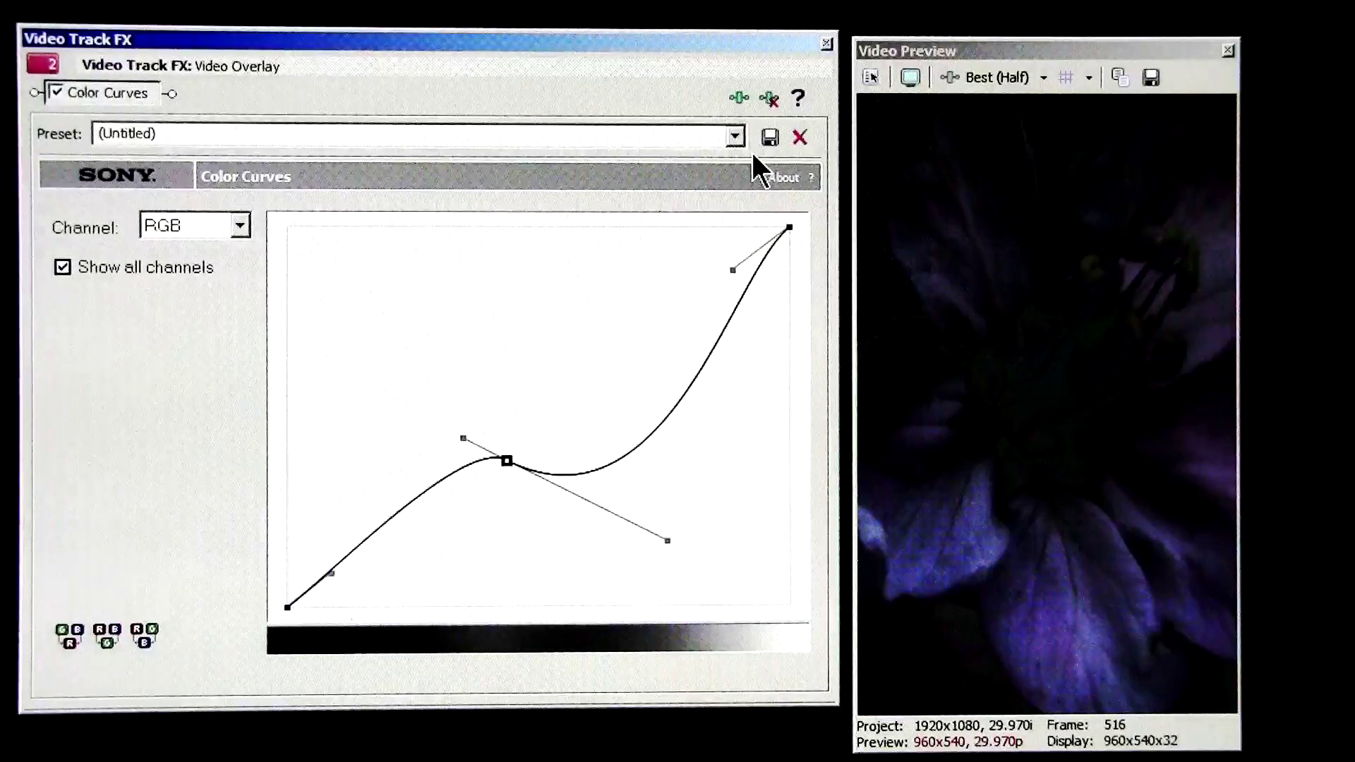
# Apply the Reset to None preset, and add a point on the Red channel's curve raised high above the shadows
pyautogui.click(734, 137)
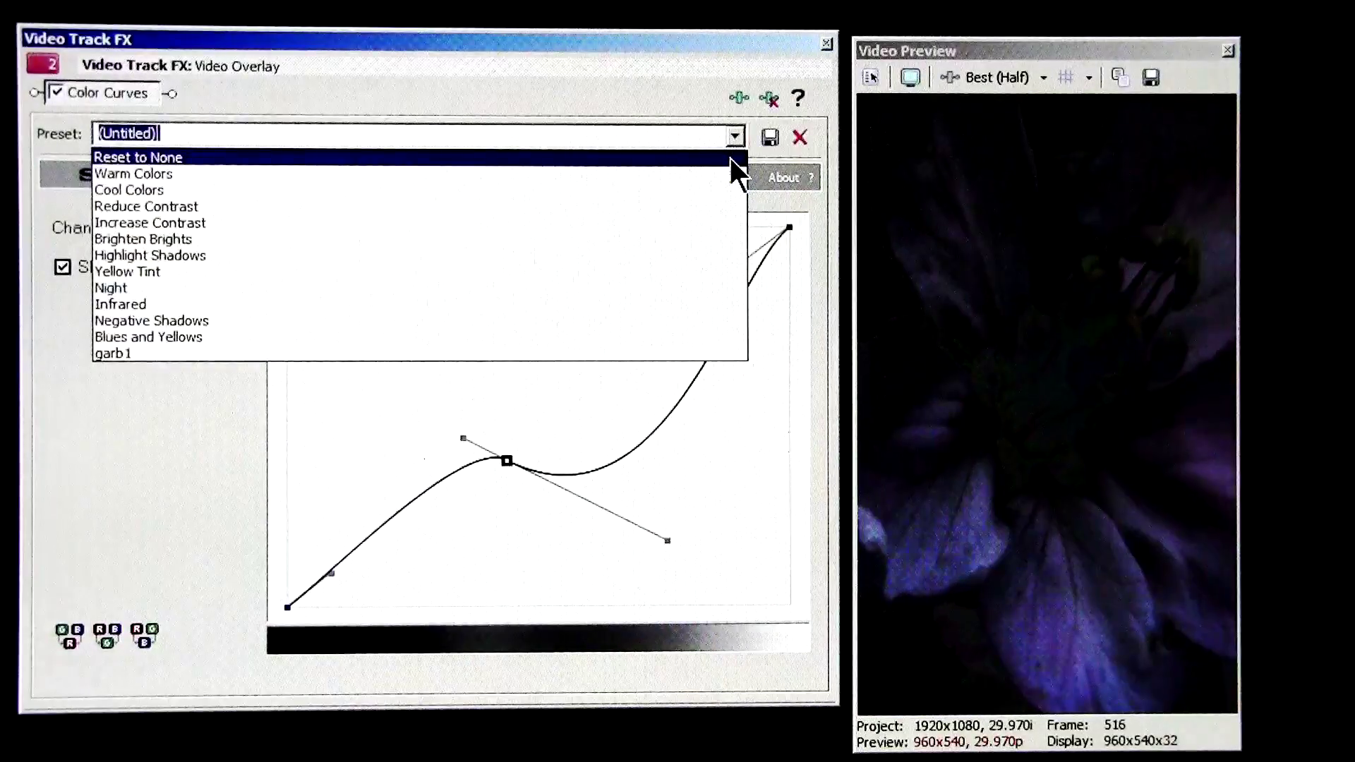
pyautogui.click(729, 158)
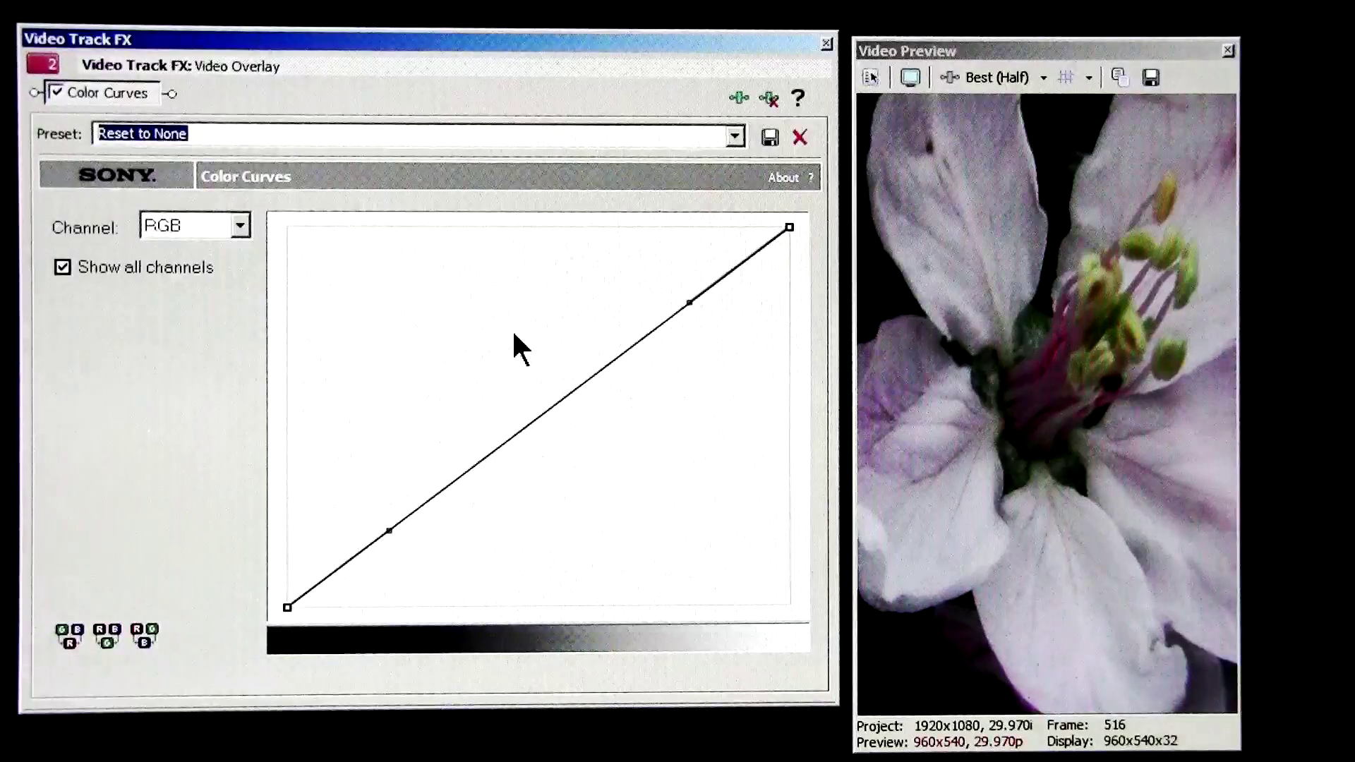
pyautogui.click(240, 225)
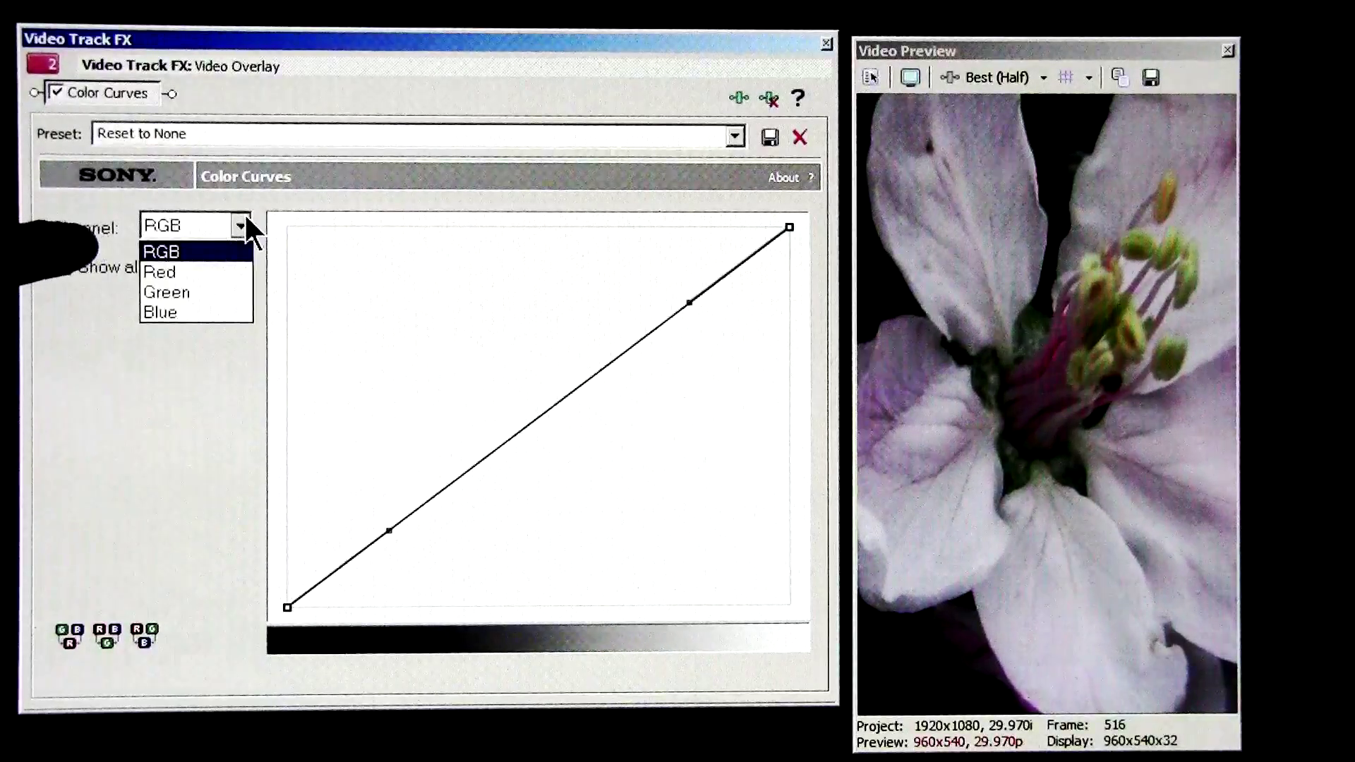
pyautogui.click(205, 274)
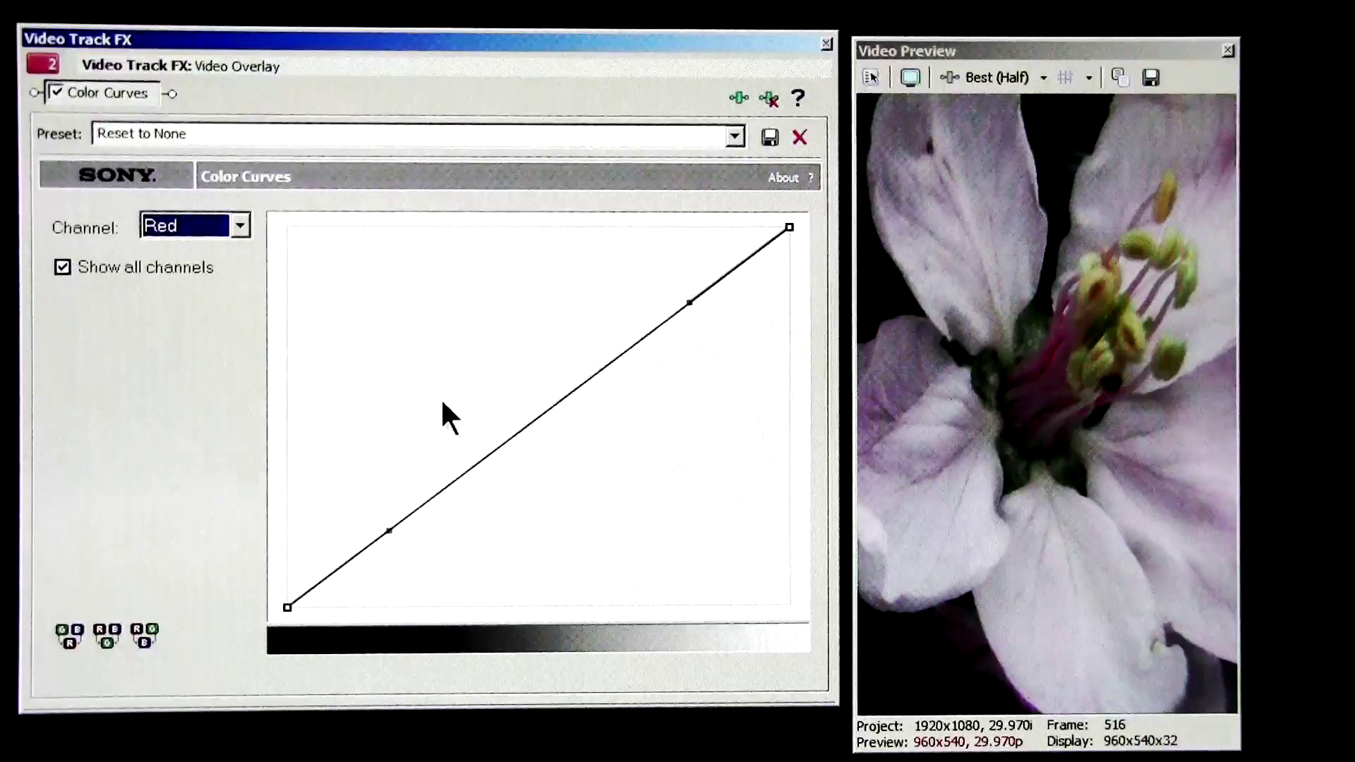
pyautogui.click(405, 390)
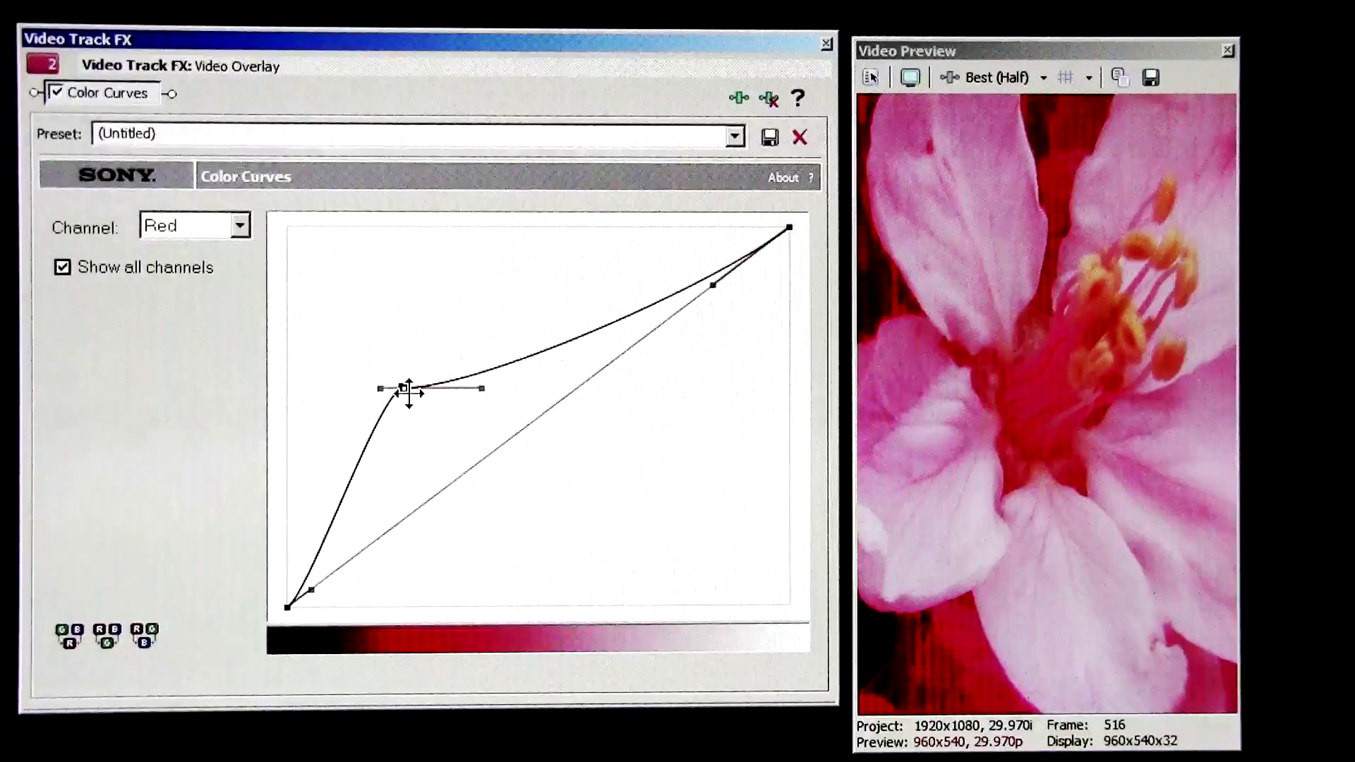
pyautogui.moveTo(411, 393); pyautogui.dragTo(409, 308)
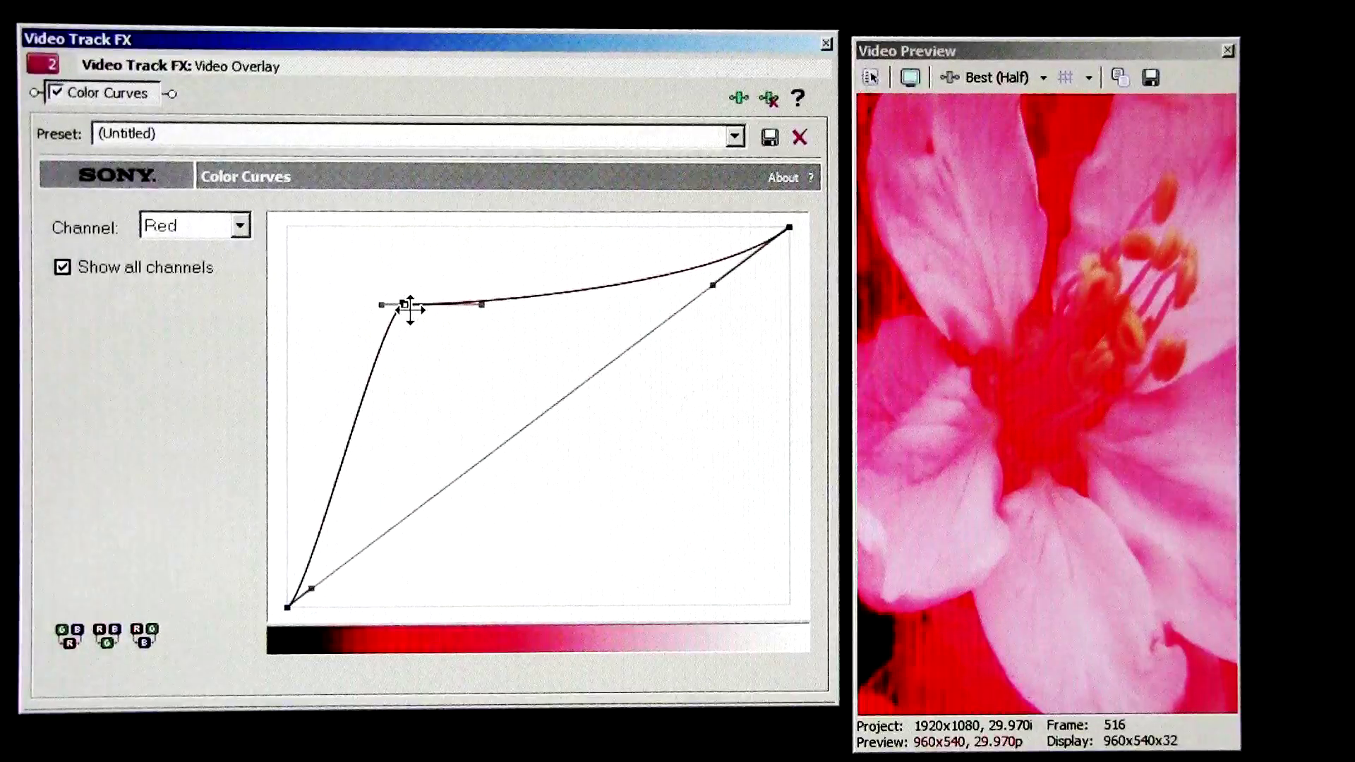
# Reshape the Green channel's curve with a point above the middle, a raised shadow endpoint and a lowered highlight endpoint
pyautogui.click(238, 223)
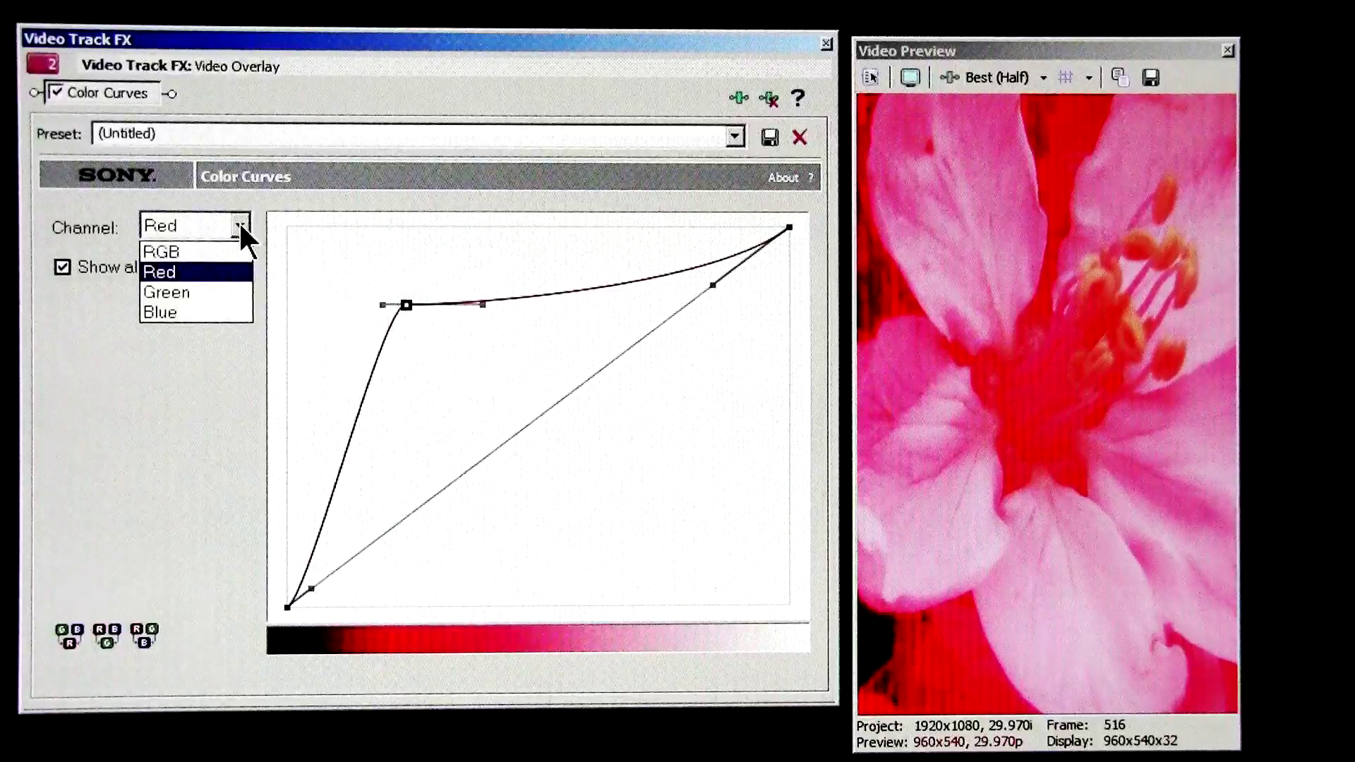
pyautogui.click(197, 294)
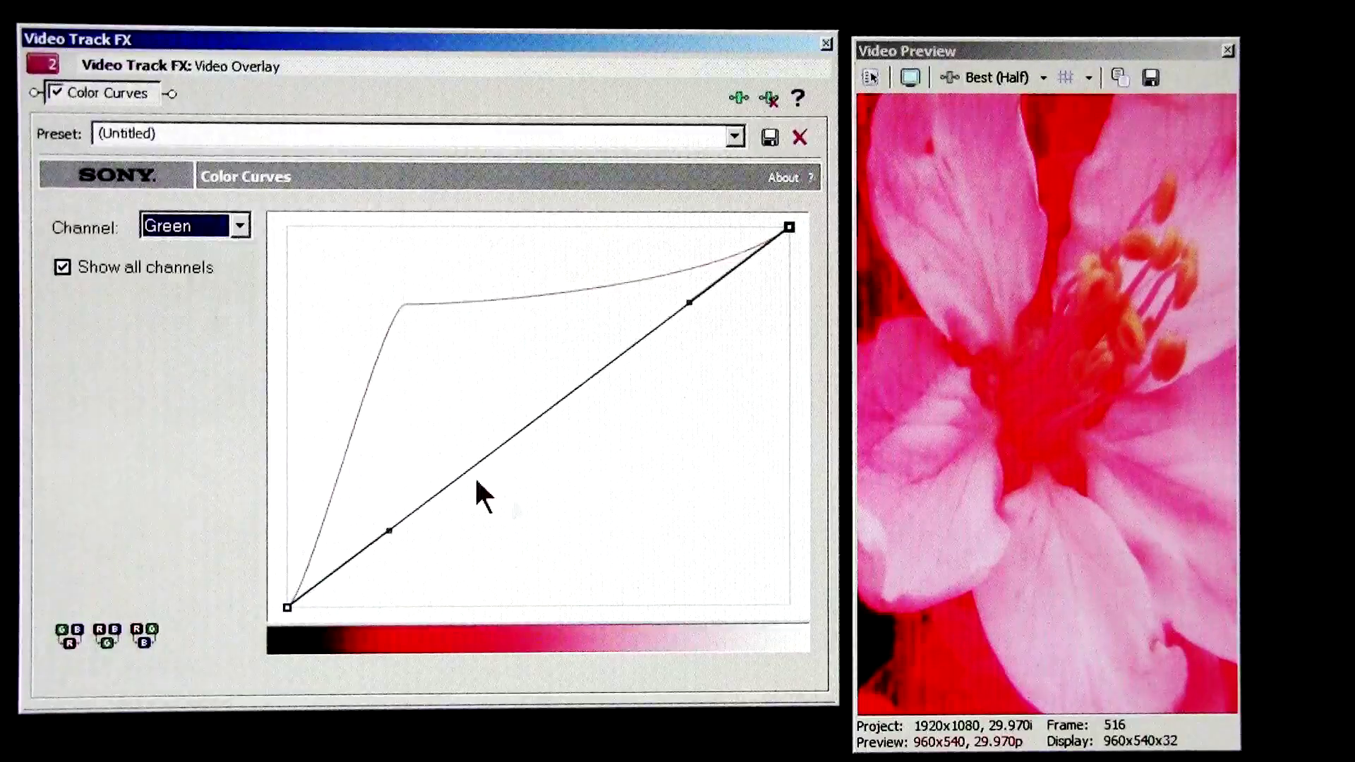
pyautogui.click(523, 386)
pyautogui.moveTo(524, 386); pyautogui.dragTo(501, 364)
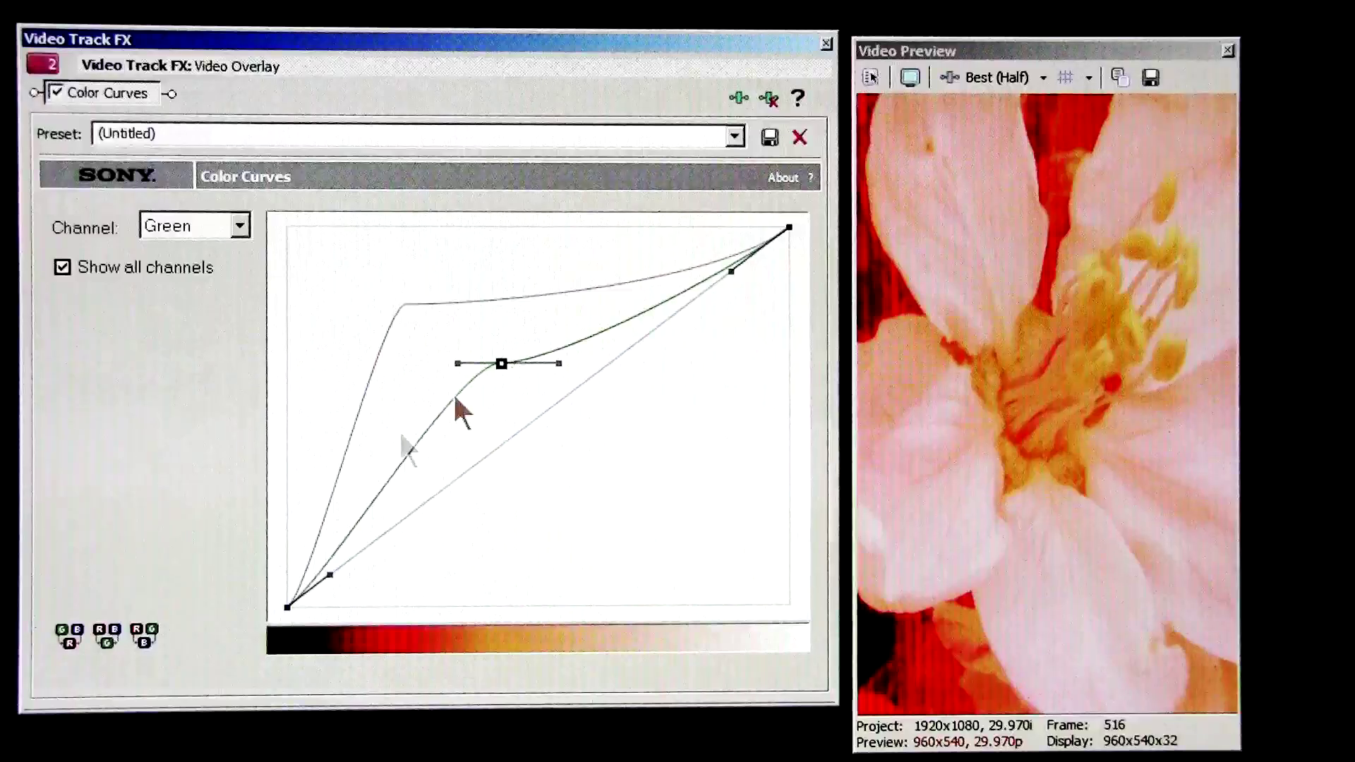
pyautogui.moveTo(290, 604); pyautogui.dragTo(287, 454)
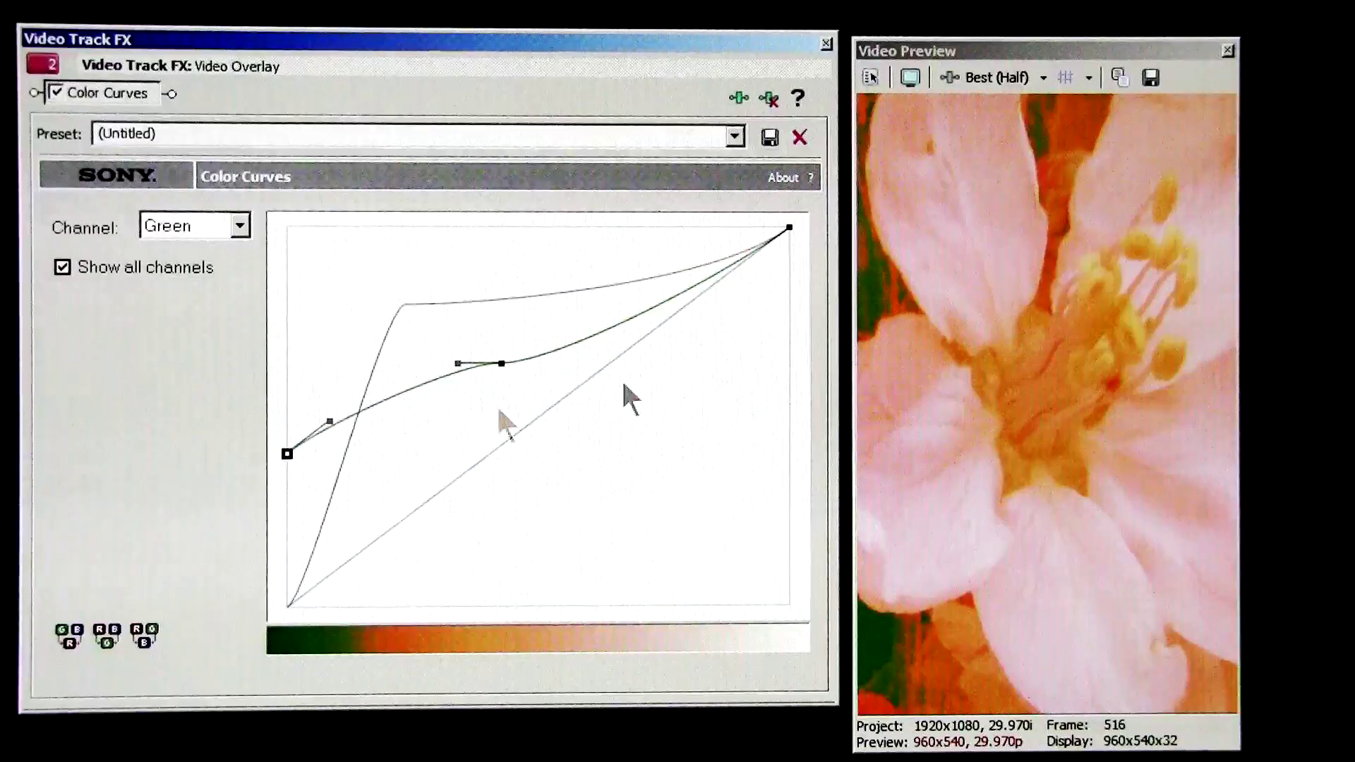
pyautogui.moveTo(786, 227); pyautogui.dragTo(775, 392)
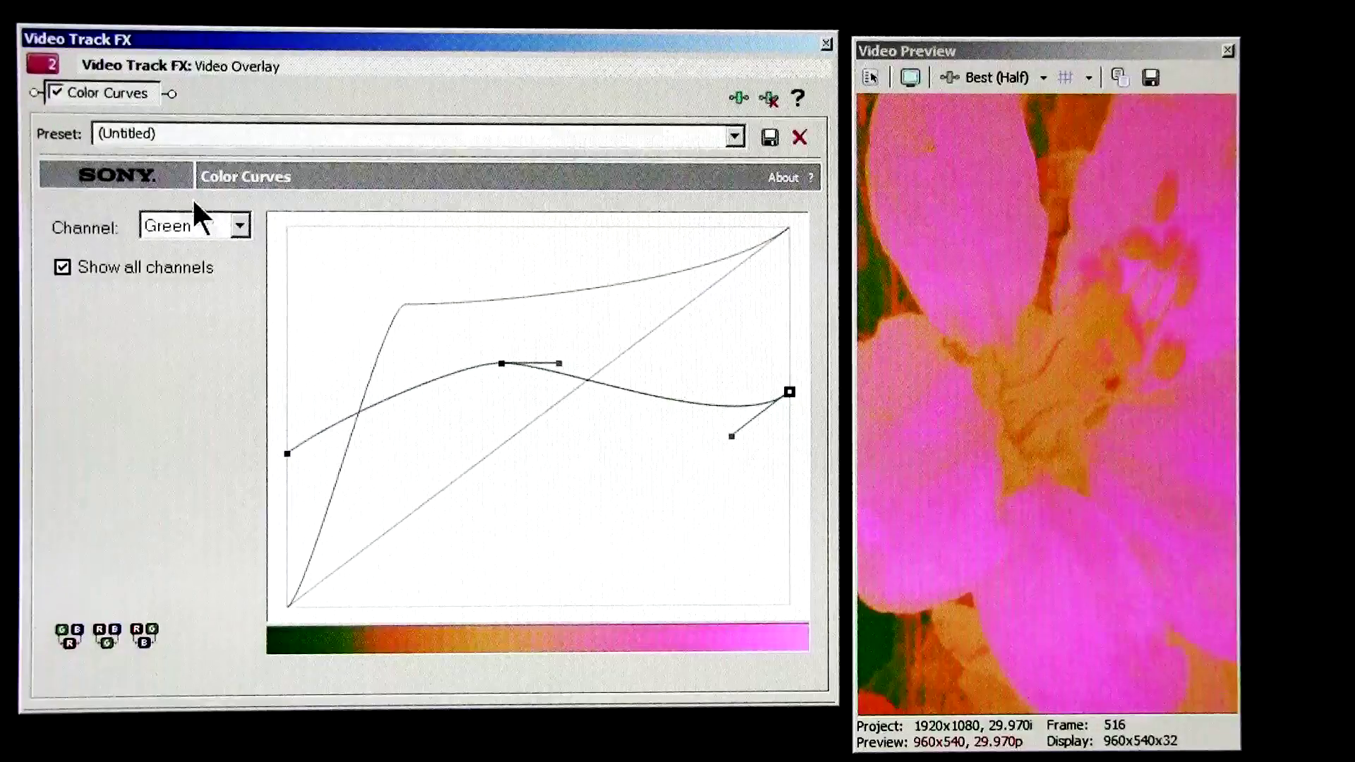
# Reshape the Blue channel's curve with a point below the middle, a raised shadow endpoint, a lowered highlight endpoint and an upward-tilted middle handle
pyautogui.click(238, 226)
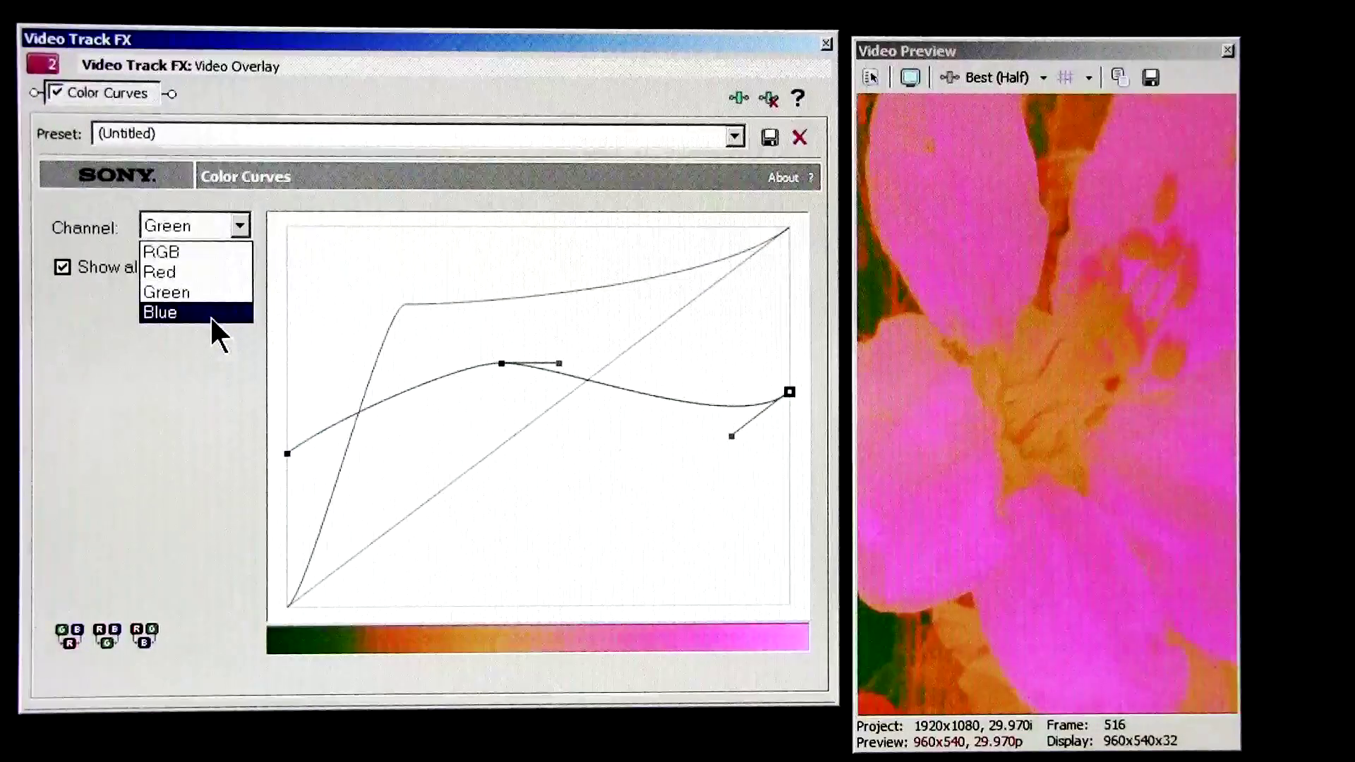
pyautogui.click(209, 315)
pyautogui.click(502, 514)
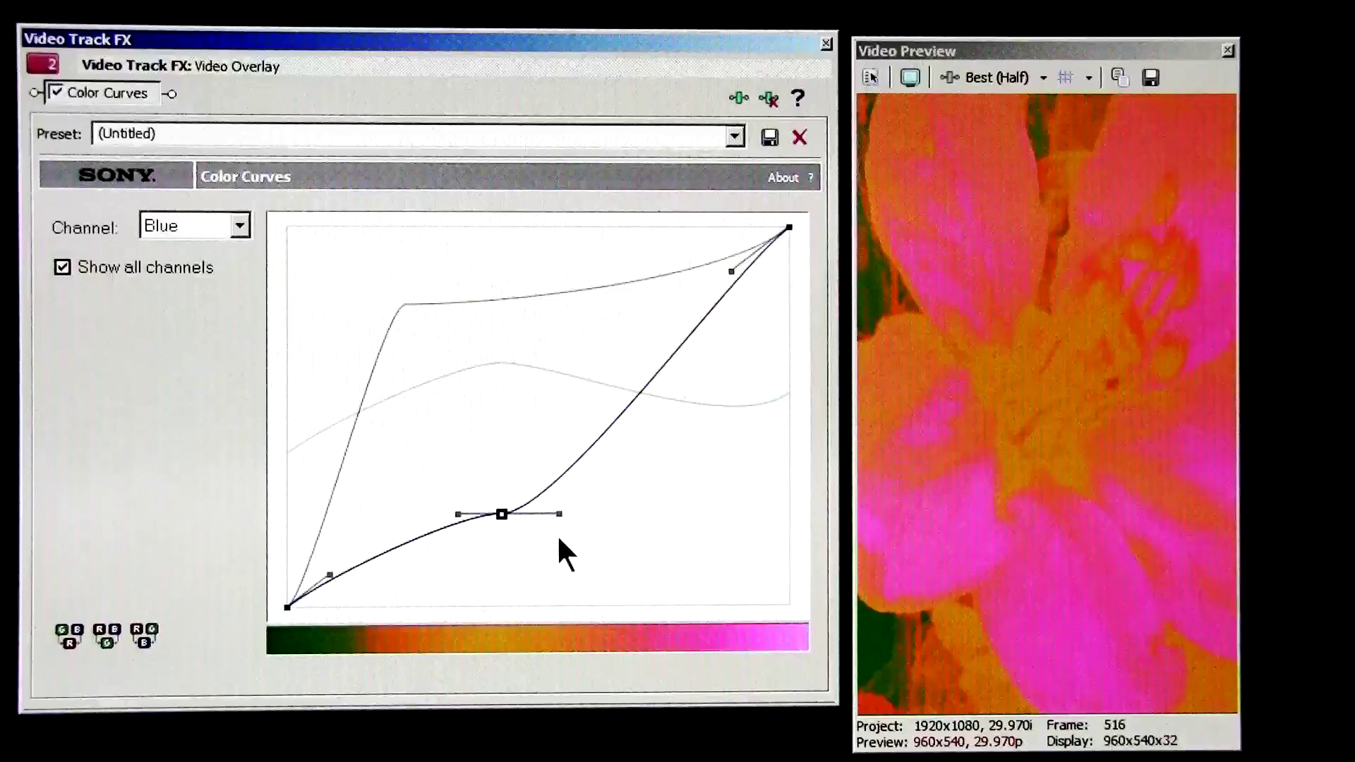
pyautogui.moveTo(287, 607); pyautogui.dragTo(287, 351)
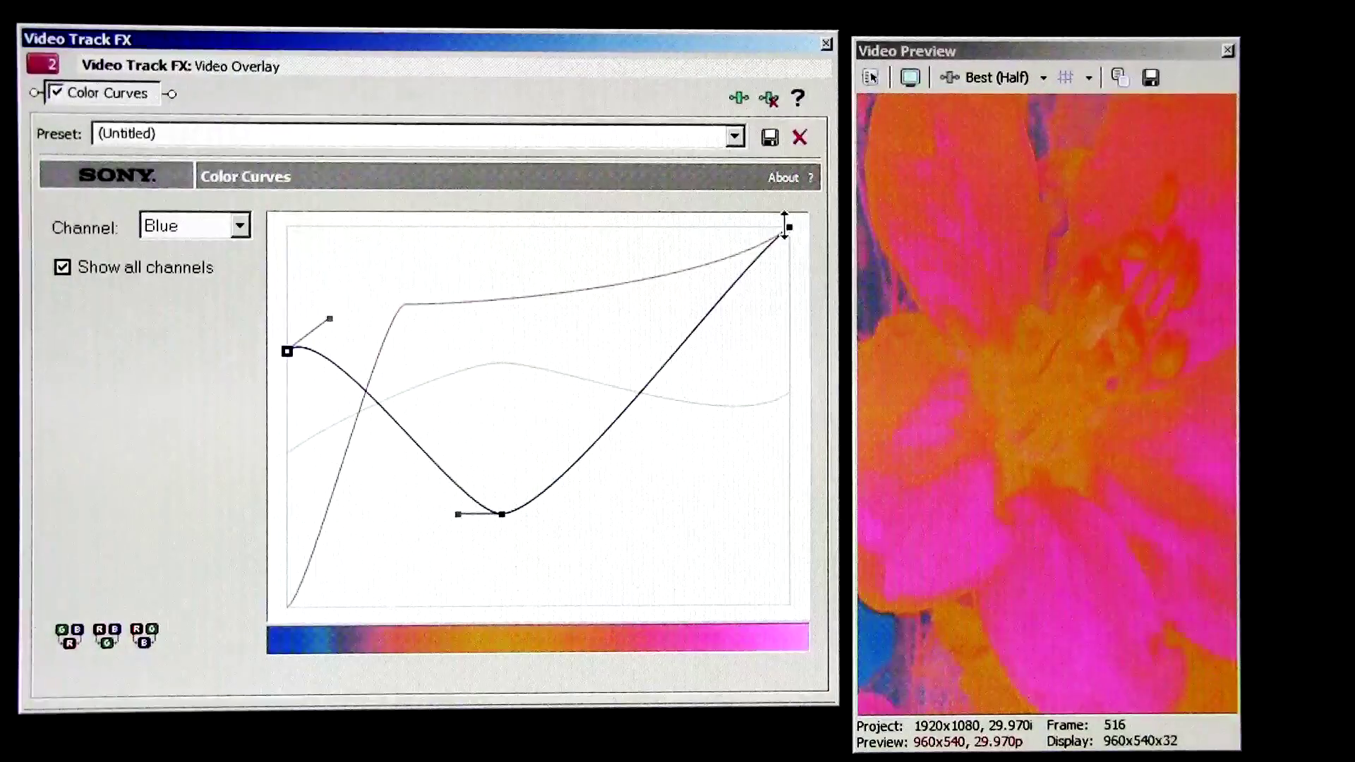
pyautogui.moveTo(786, 226); pyautogui.dragTo(789, 414)
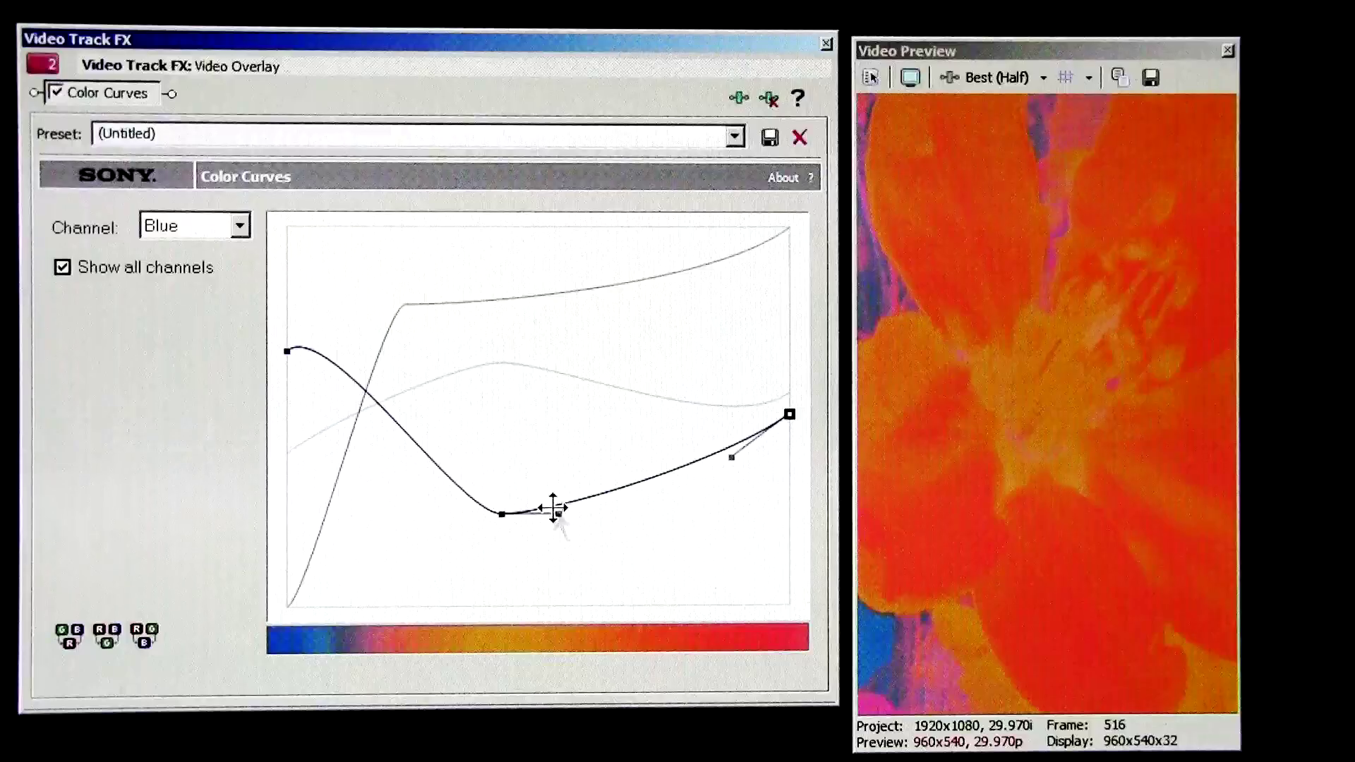
pyautogui.moveTo(560, 509); pyautogui.dragTo(619, 412)
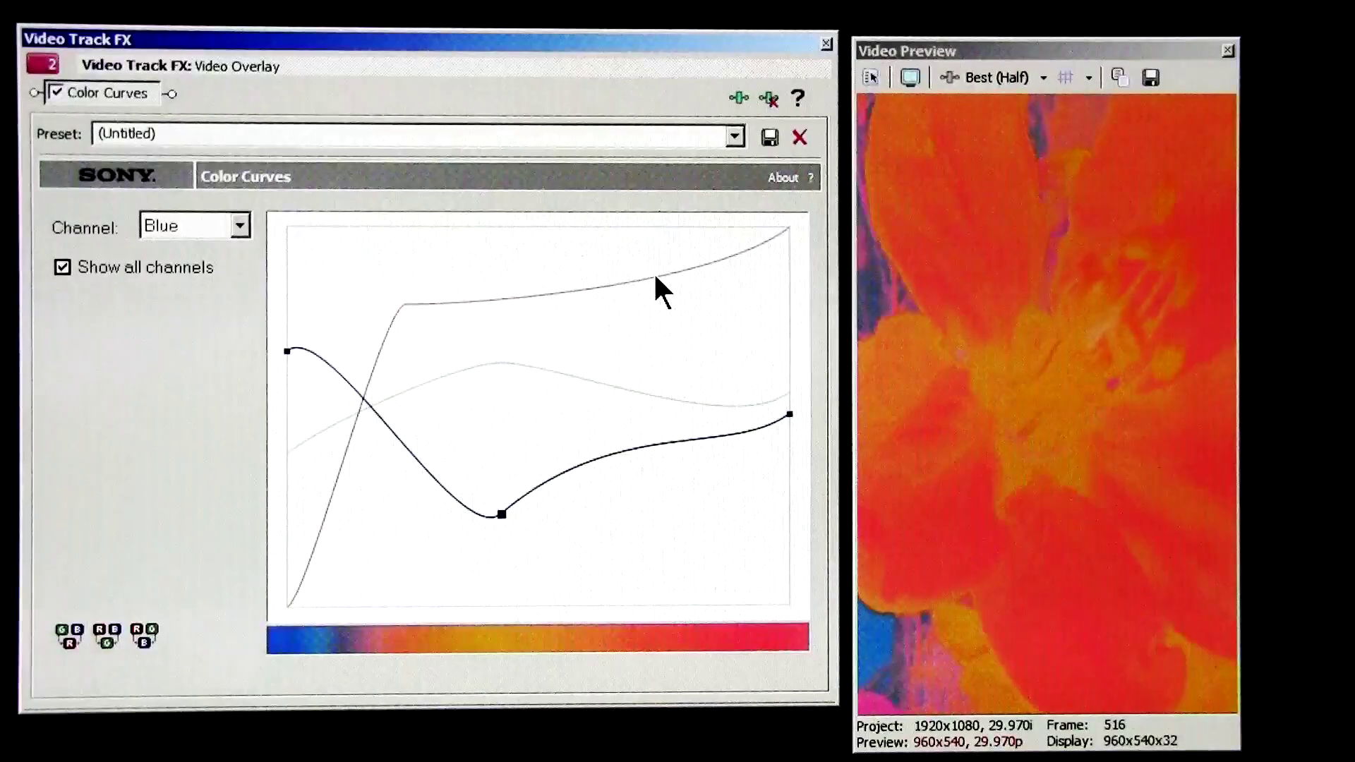
# Move the Red curve's middle point higher and toward the highlights, and lower the Blue curve's middle point slightly
pyautogui.click(653, 278)
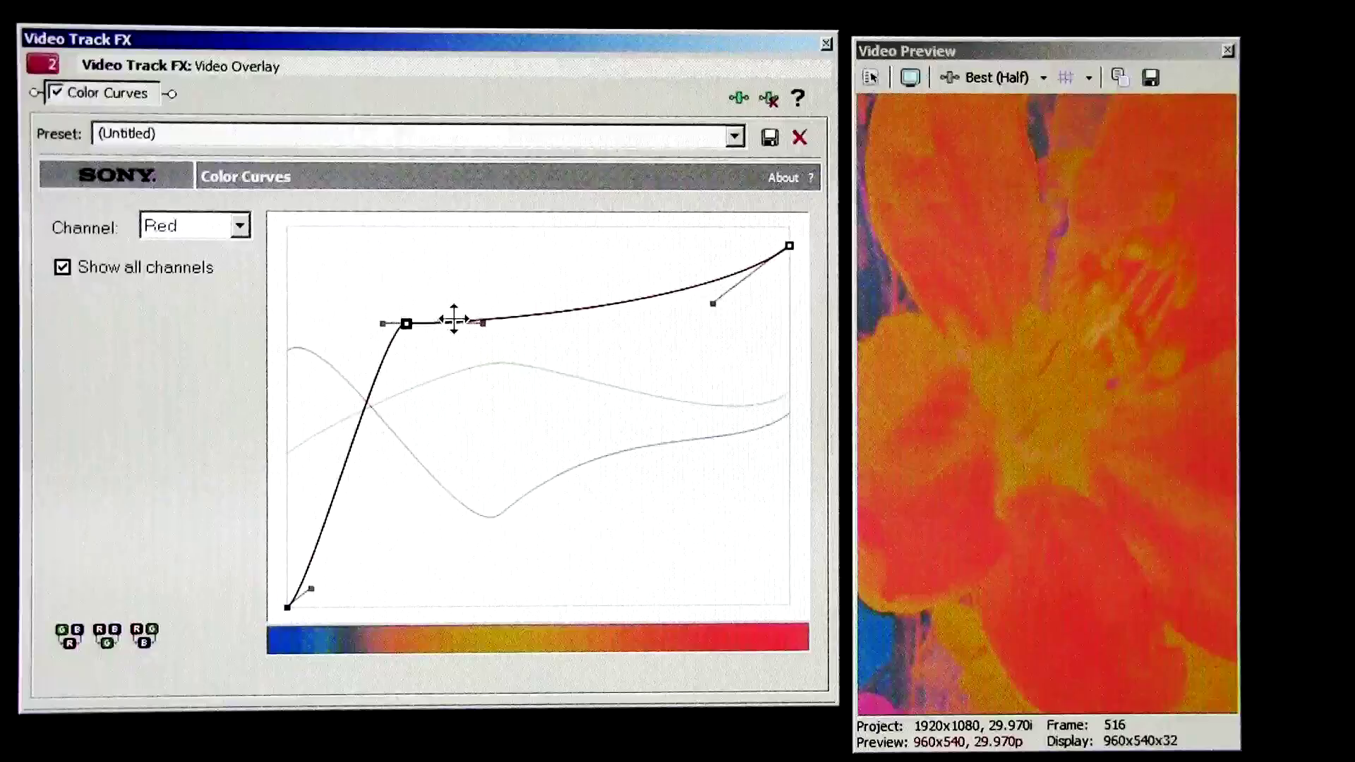
pyautogui.click(638, 325)
pyautogui.moveTo(406, 305); pyautogui.dragTo(452, 274)
pyautogui.click(589, 466)
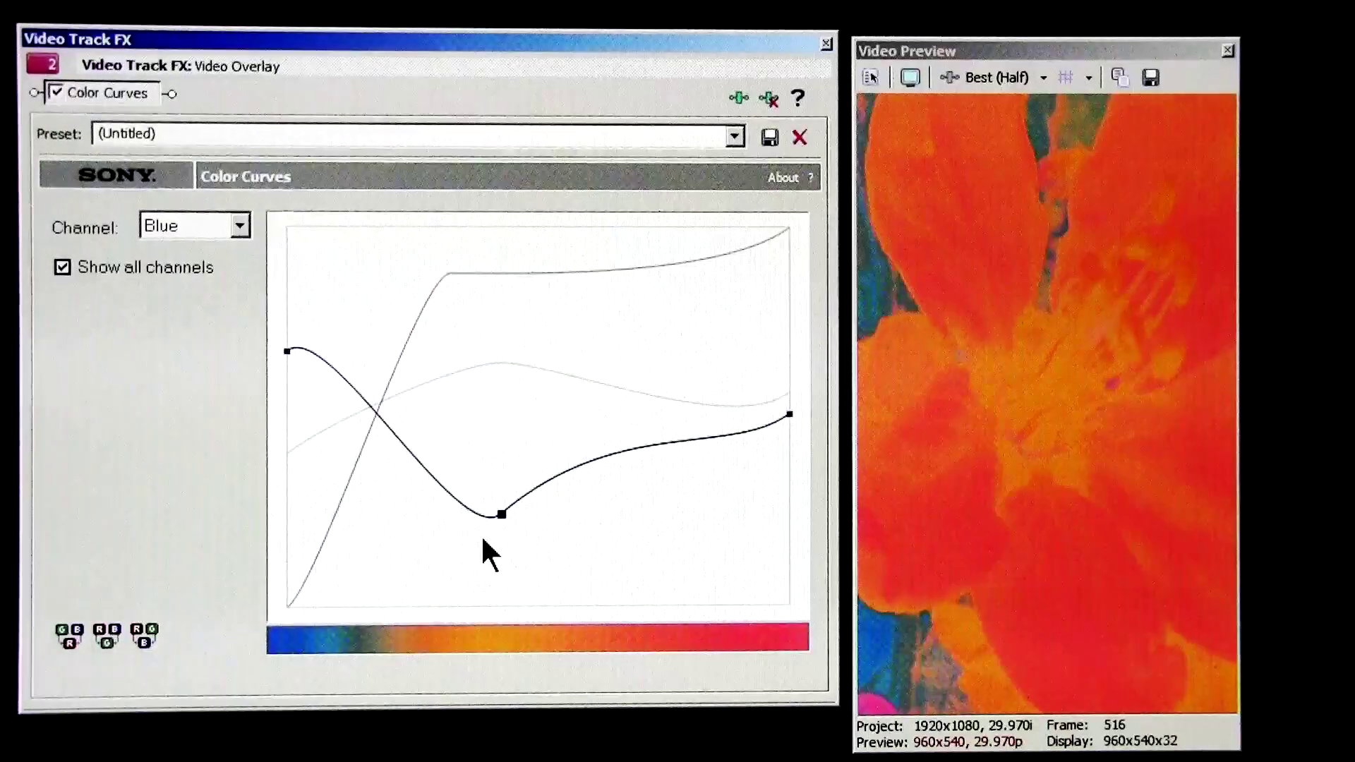
pyautogui.moveTo(501, 514)
pyautogui.mouseDown()
pyautogui.moveTo(504, 445)
pyautogui.moveTo(518, 526)
pyautogui.mouseUp()
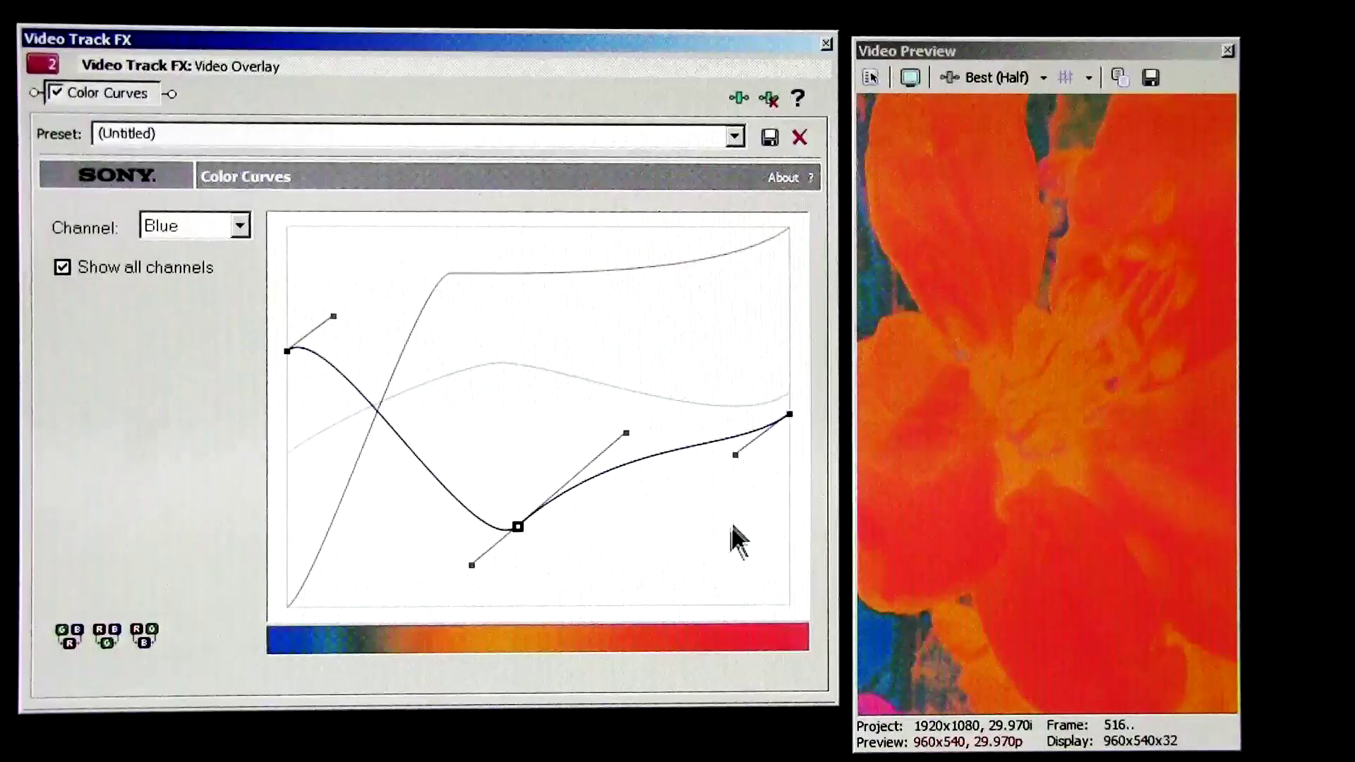
# Display only the Green channel's curve and raise its middle point well above its current height
pyautogui.click(606, 384)
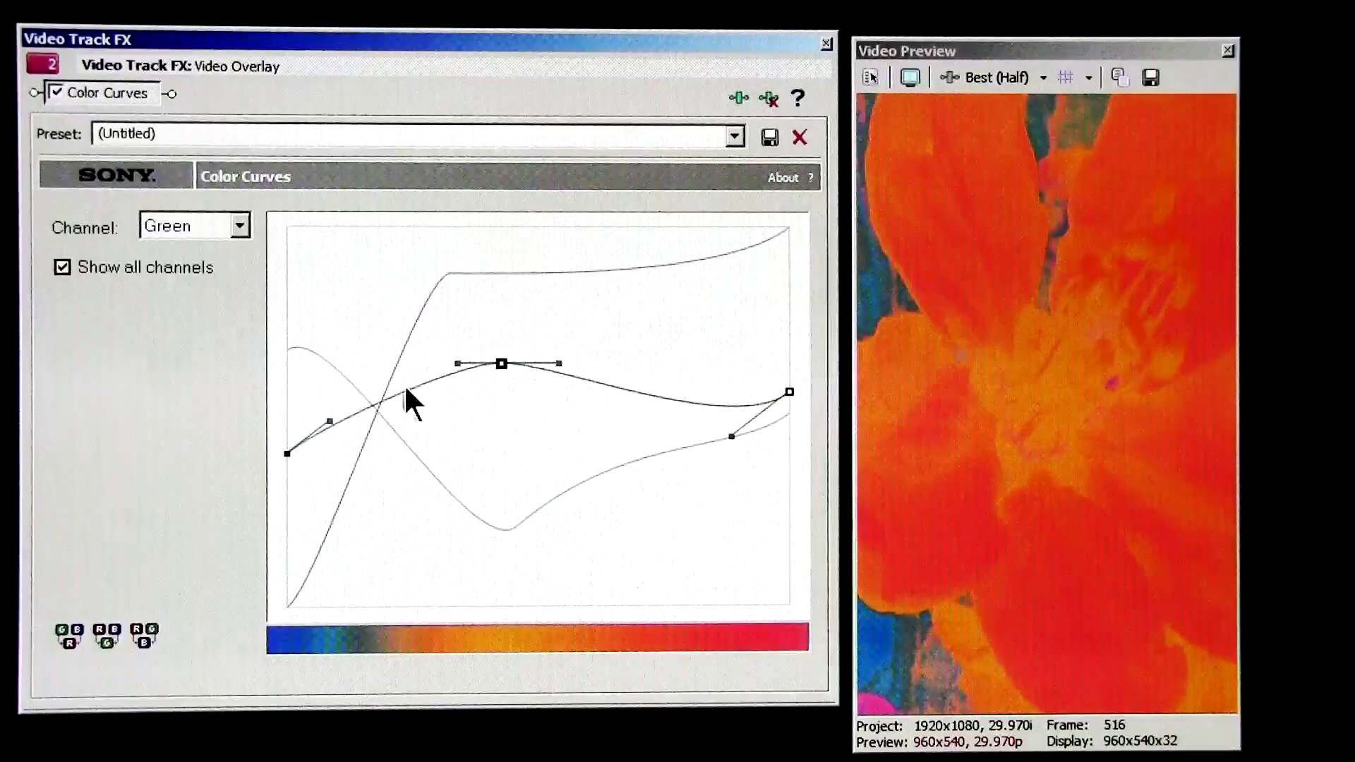
pyautogui.click(62, 267)
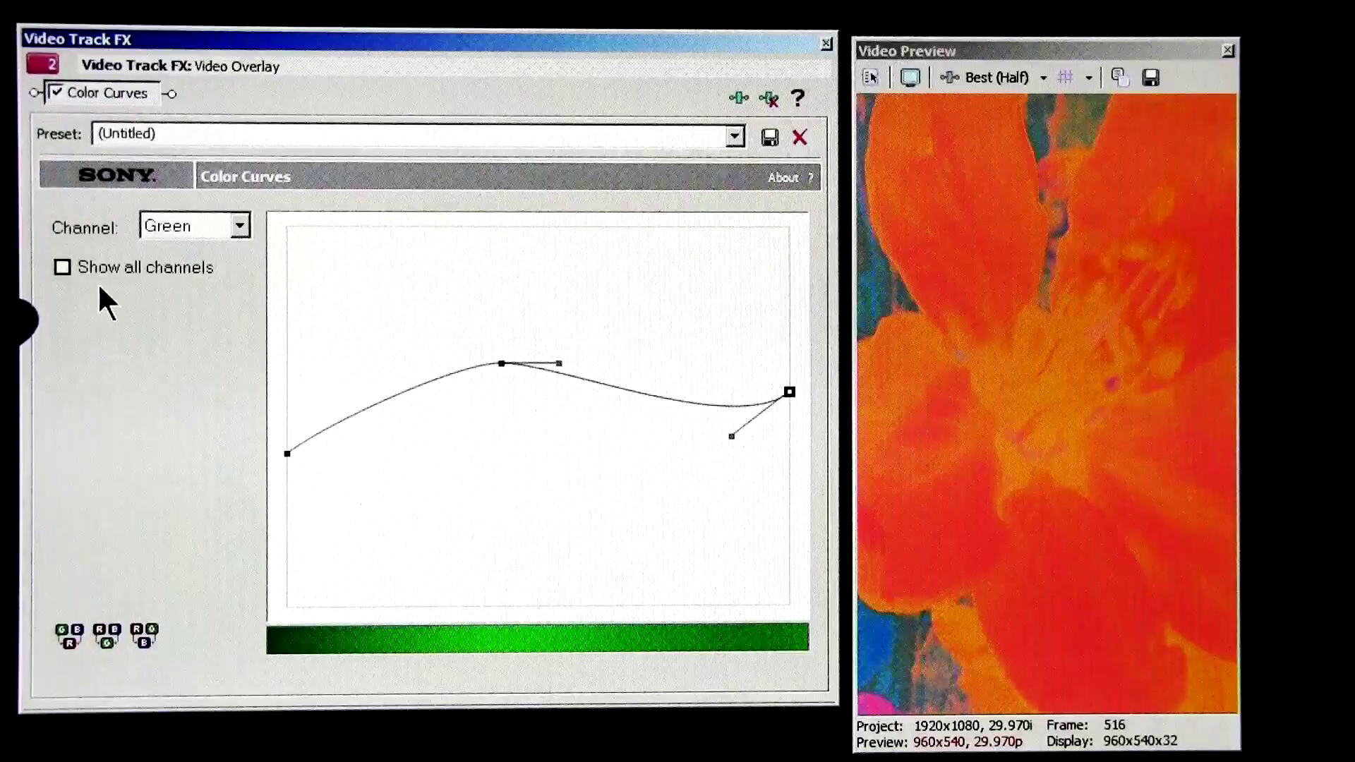
pyautogui.moveTo(501, 364); pyautogui.dragTo(507, 283)
# Lower the middle point of the Red channel's curve and show all channels again
pyautogui.click(247, 229)
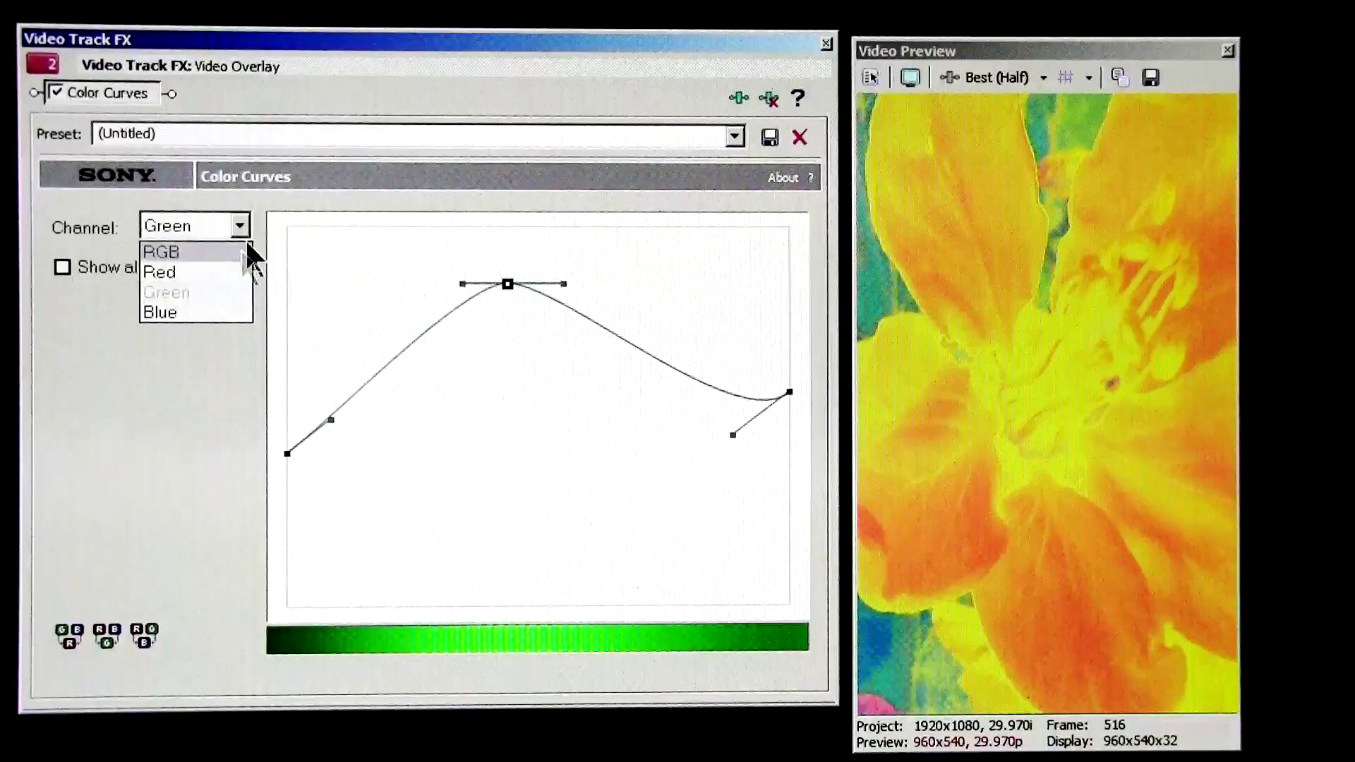
pyautogui.click(231, 272)
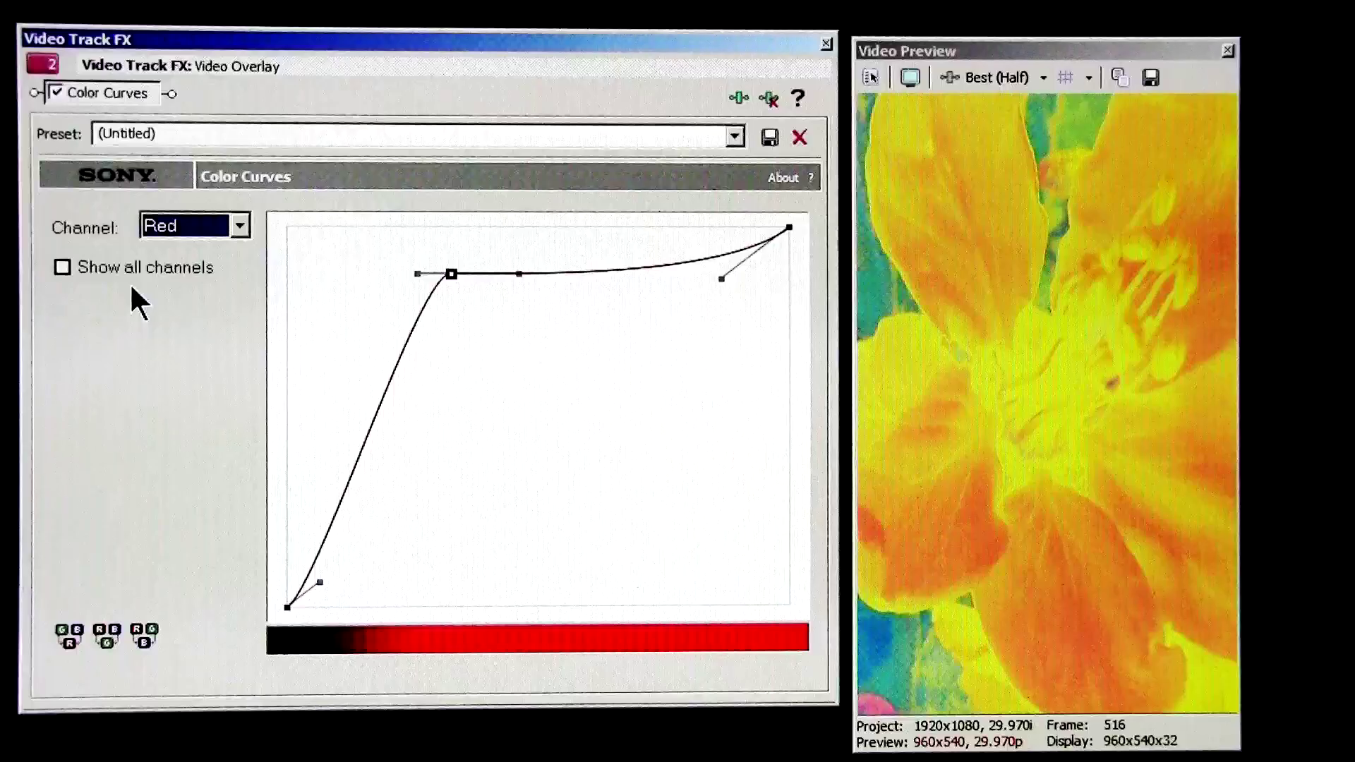
pyautogui.moveTo(452, 275); pyautogui.dragTo(465, 338)
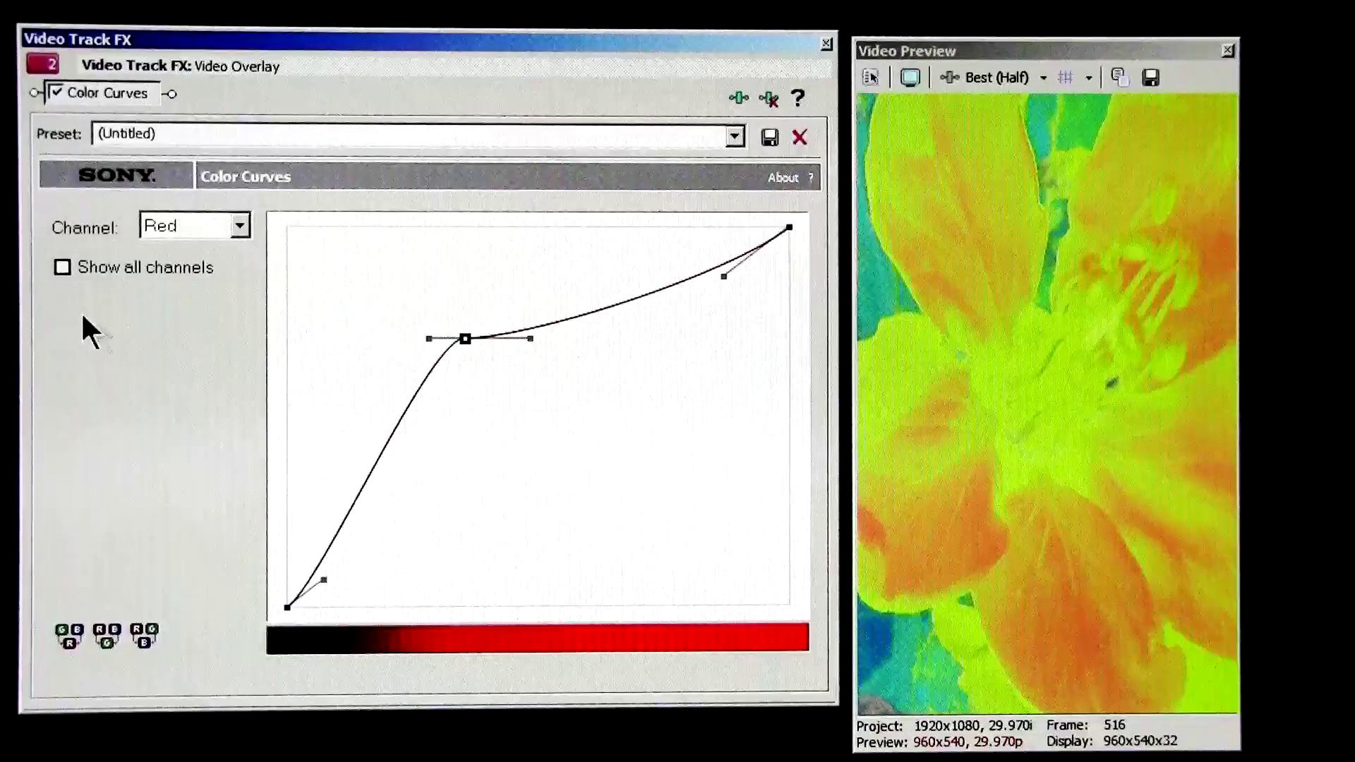
pyautogui.click(63, 267)
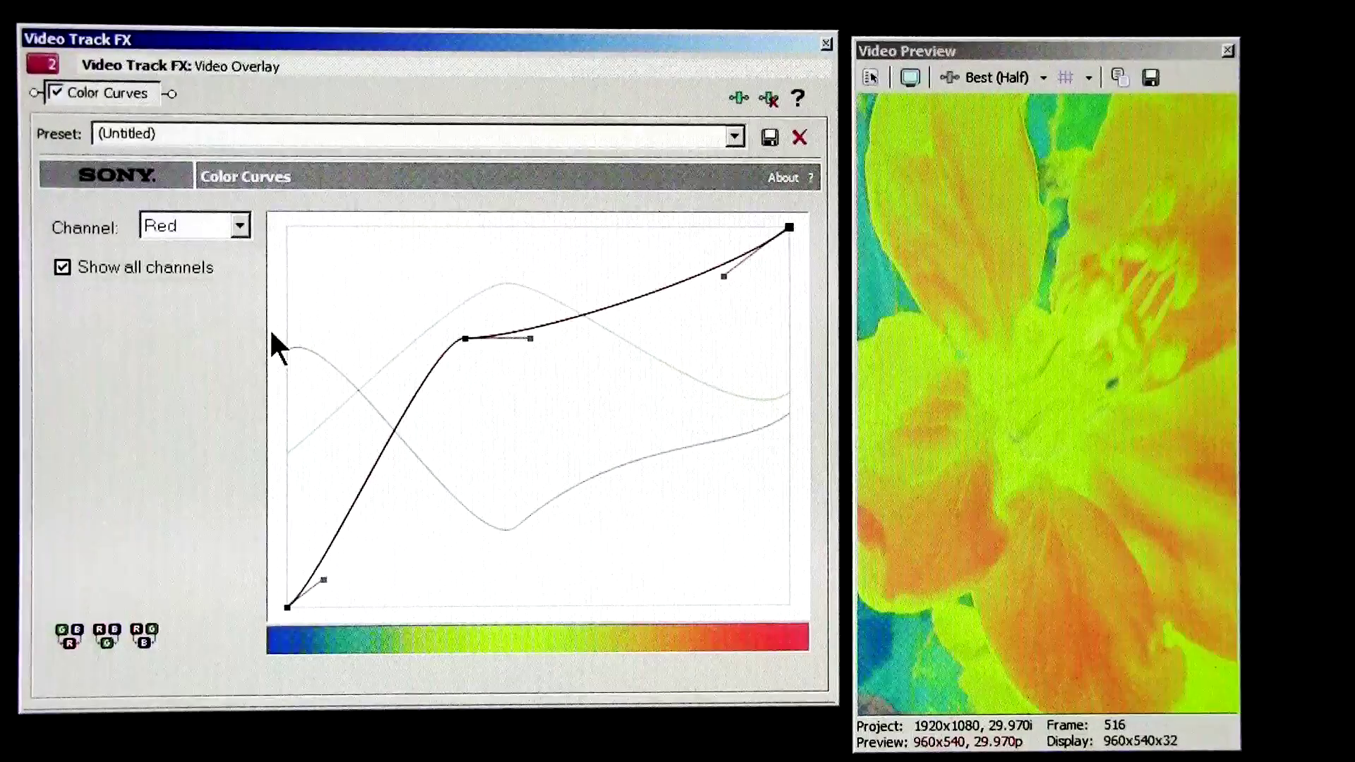
# Switch to the RGB channel and copy the Red curve to the Green and Blue channels
pyautogui.click(240, 226)
pyautogui.click(244, 244)
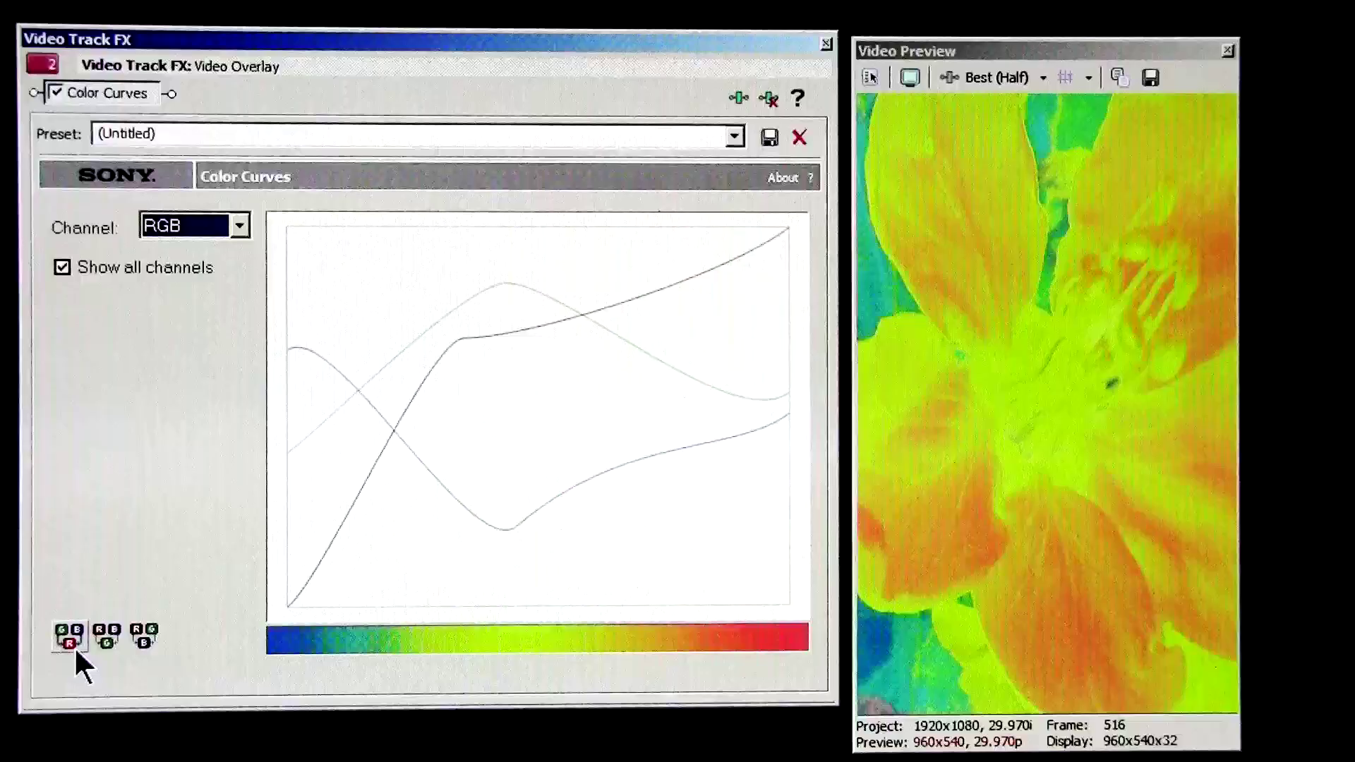
pyautogui.click(74, 647)
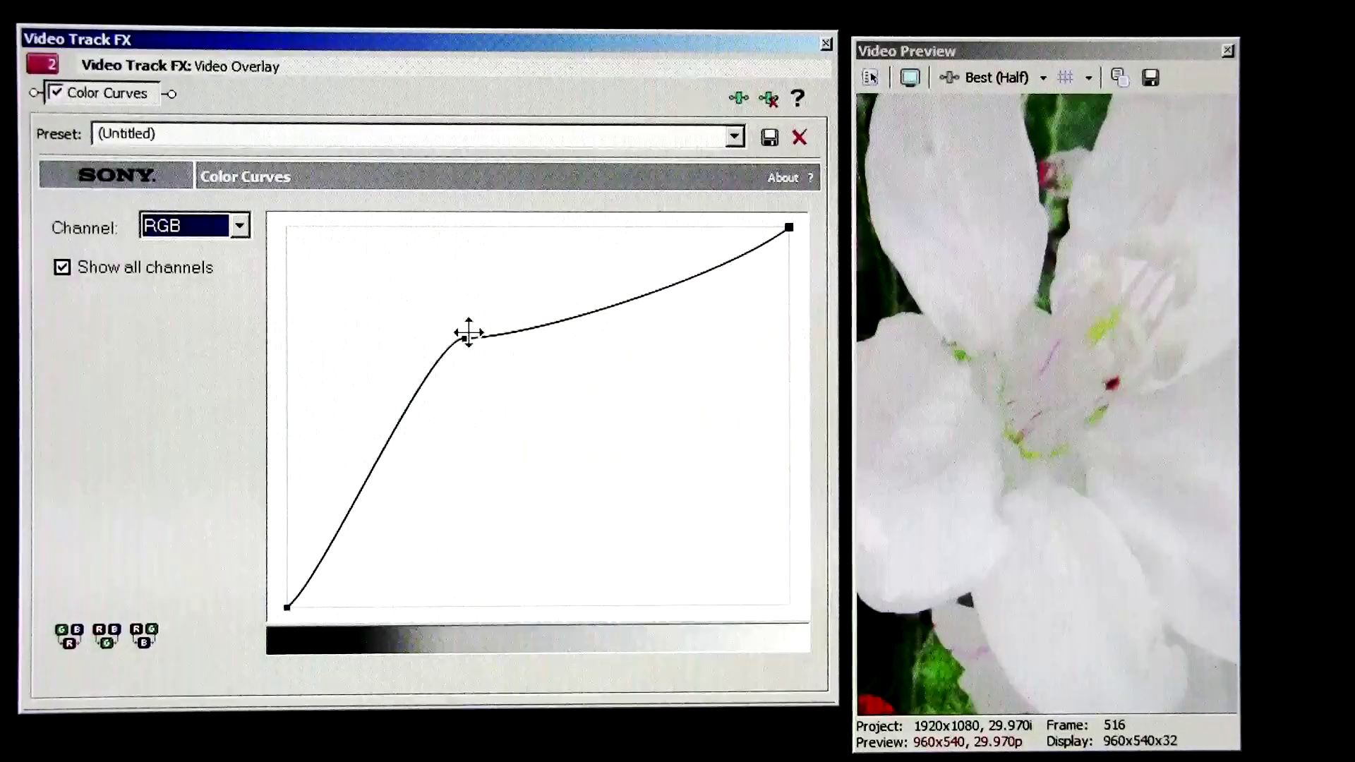
# Move the RGB curve's middle point down close to the diagonal, and delete that point
pyautogui.moveTo(470, 335); pyautogui.dragTo(515, 432)
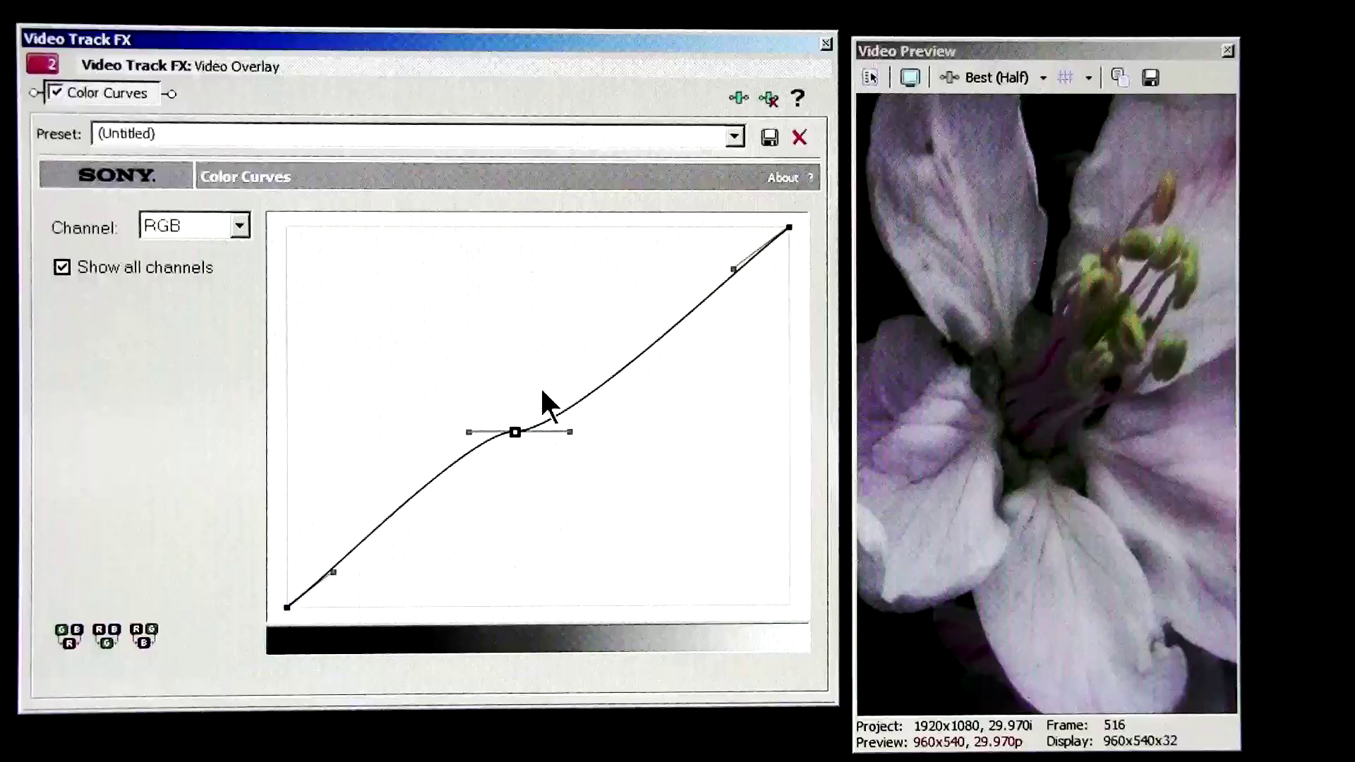
pyautogui.rightClick(515, 432)
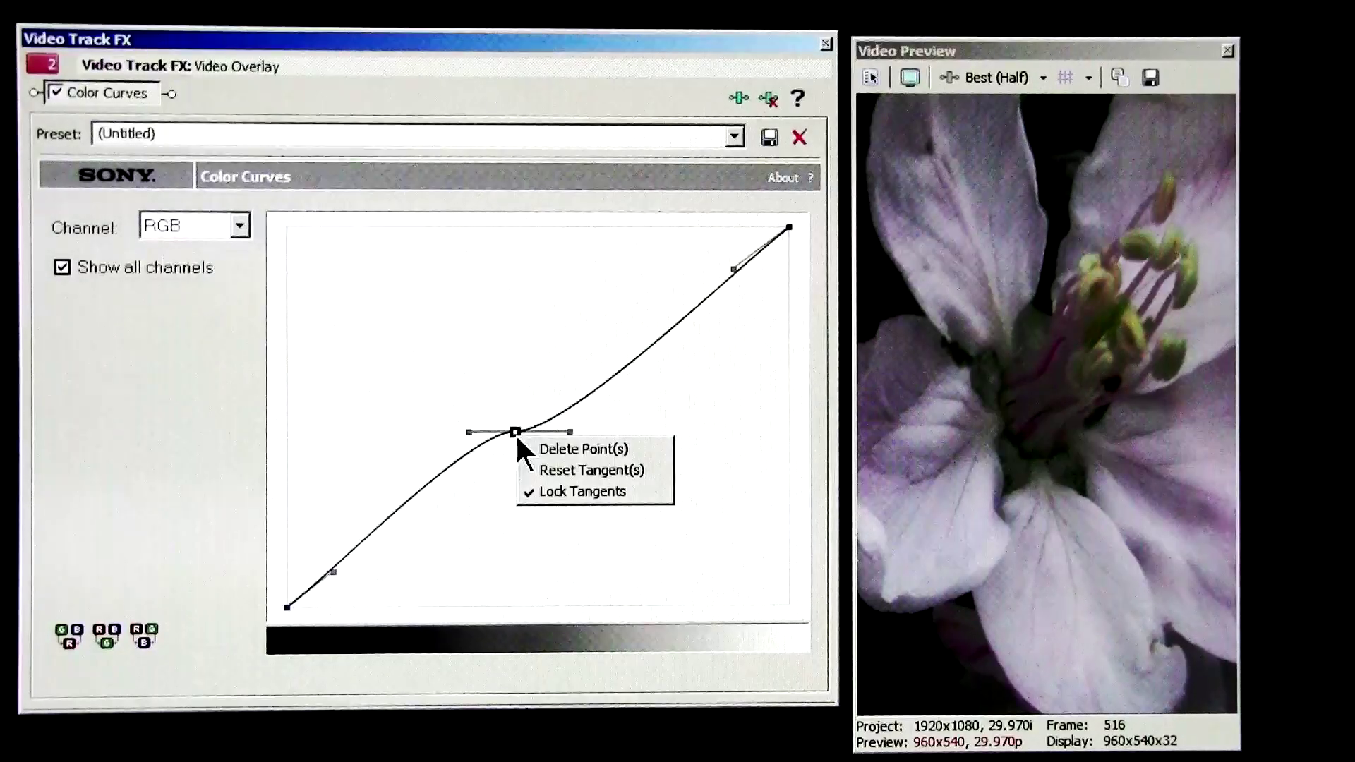
pyautogui.click(591, 450)
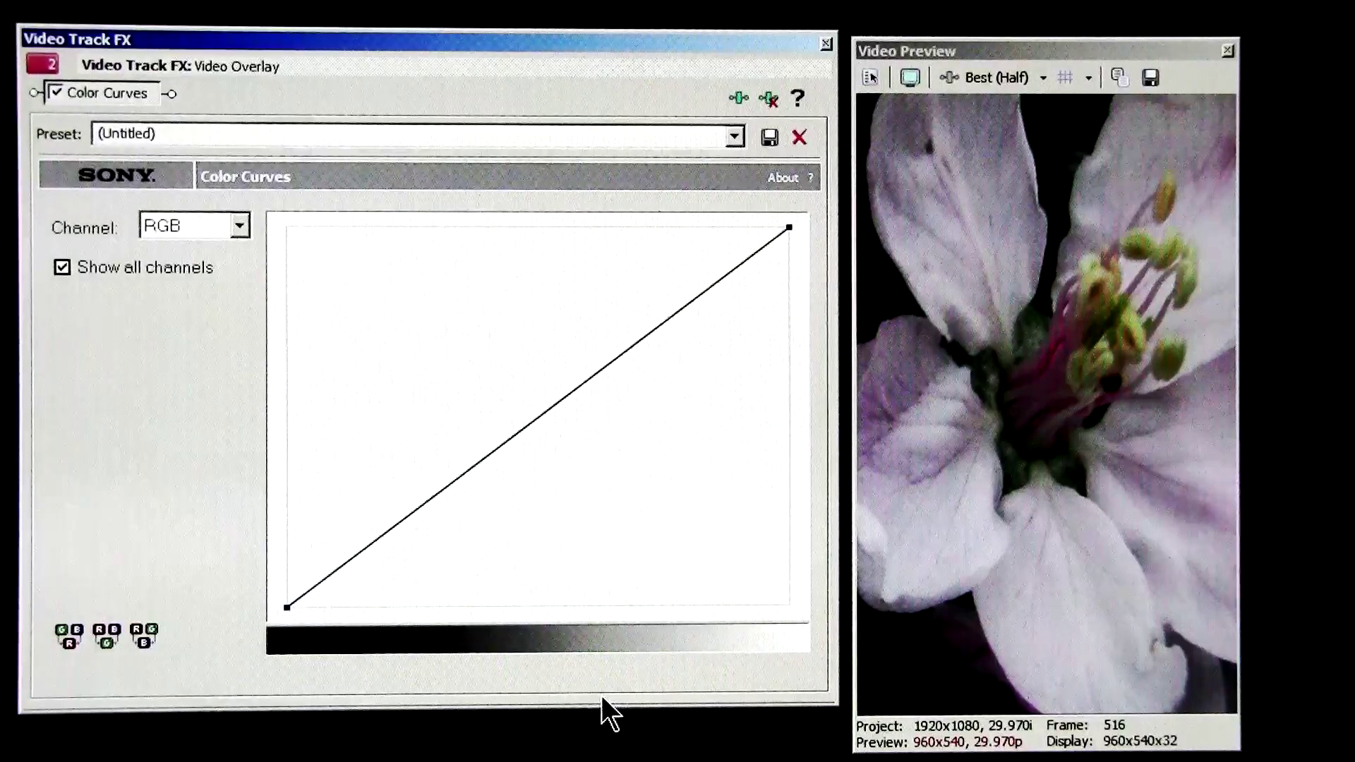
# Reveal the keyframe timeline, move the Color Curves keyframe to its start, and shrink the timeline again to expose the whole curve
pyautogui.moveTo(602, 697); pyautogui.dragTo(605, 469)
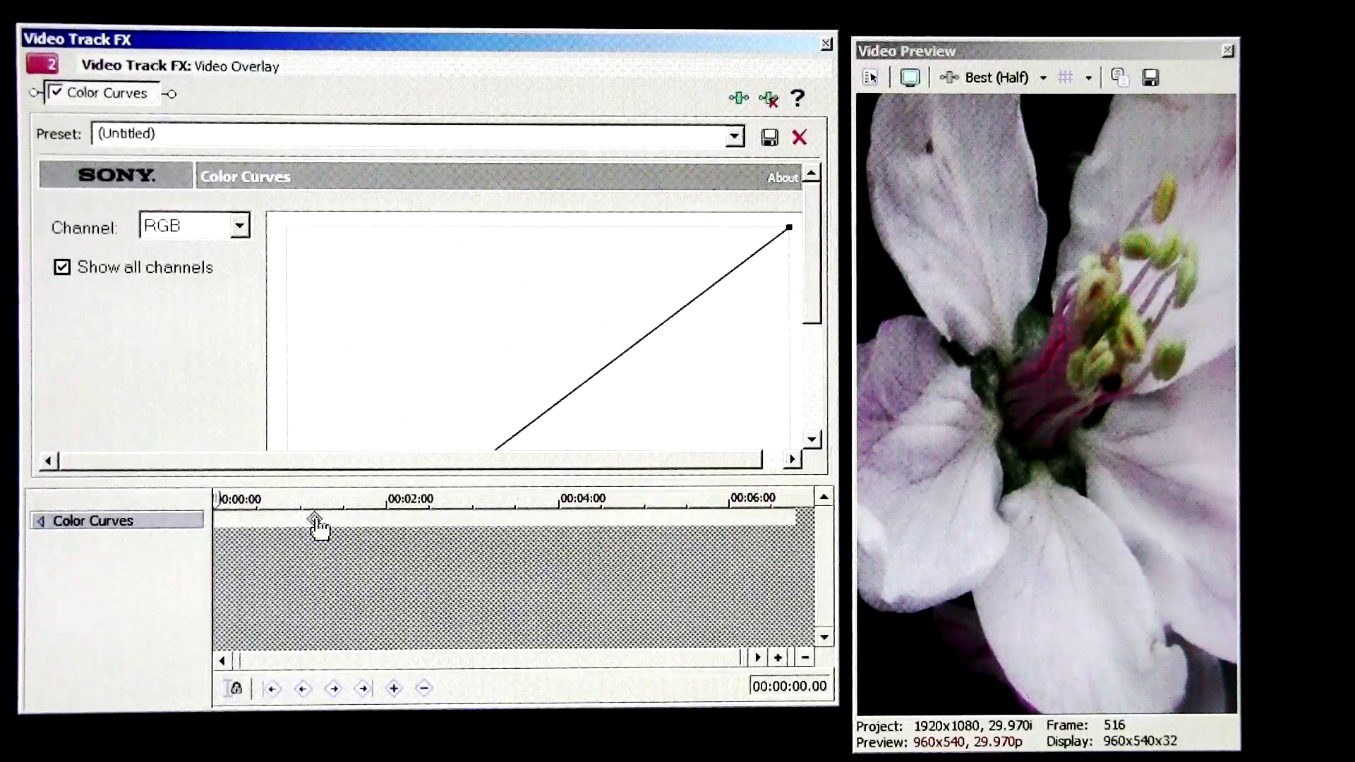
pyautogui.moveTo(316, 522); pyautogui.dragTo(216, 520)
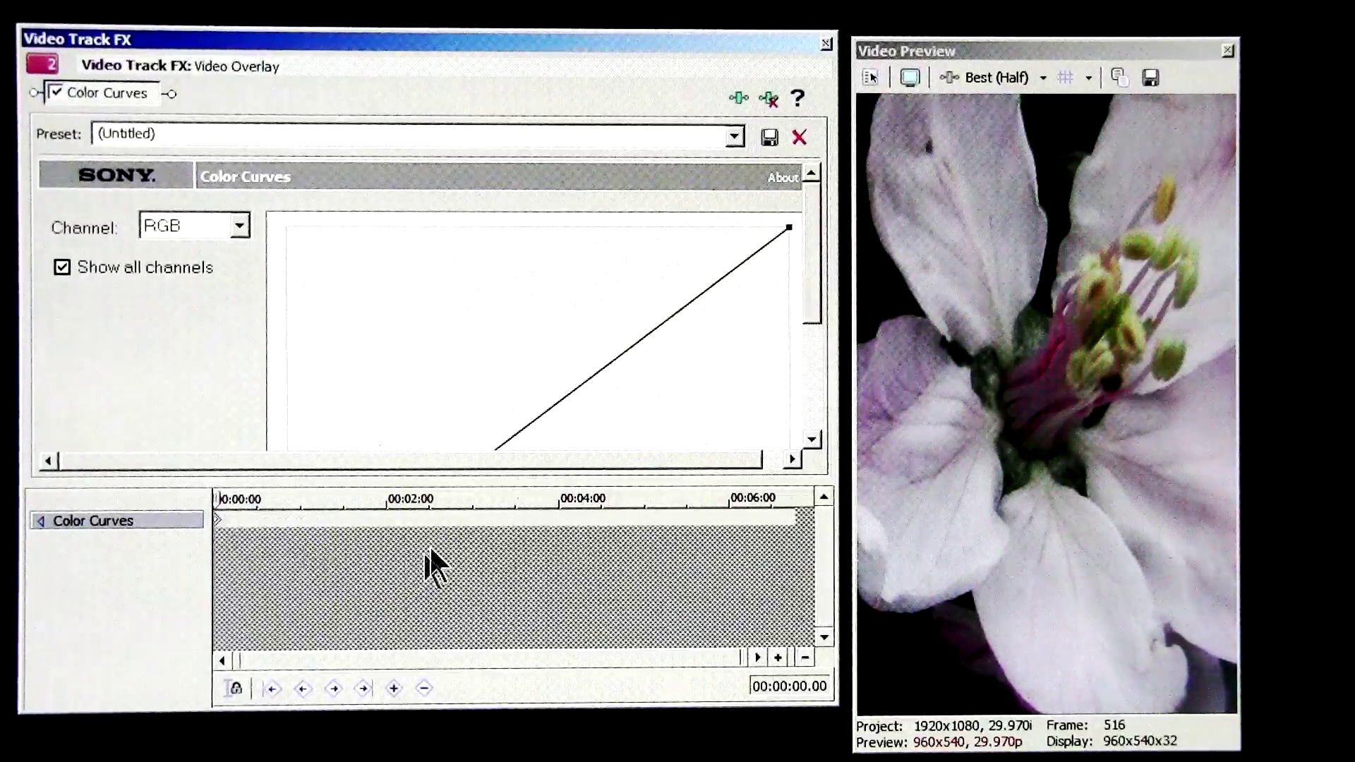
pyautogui.moveTo(459, 480); pyautogui.dragTo(477, 676)
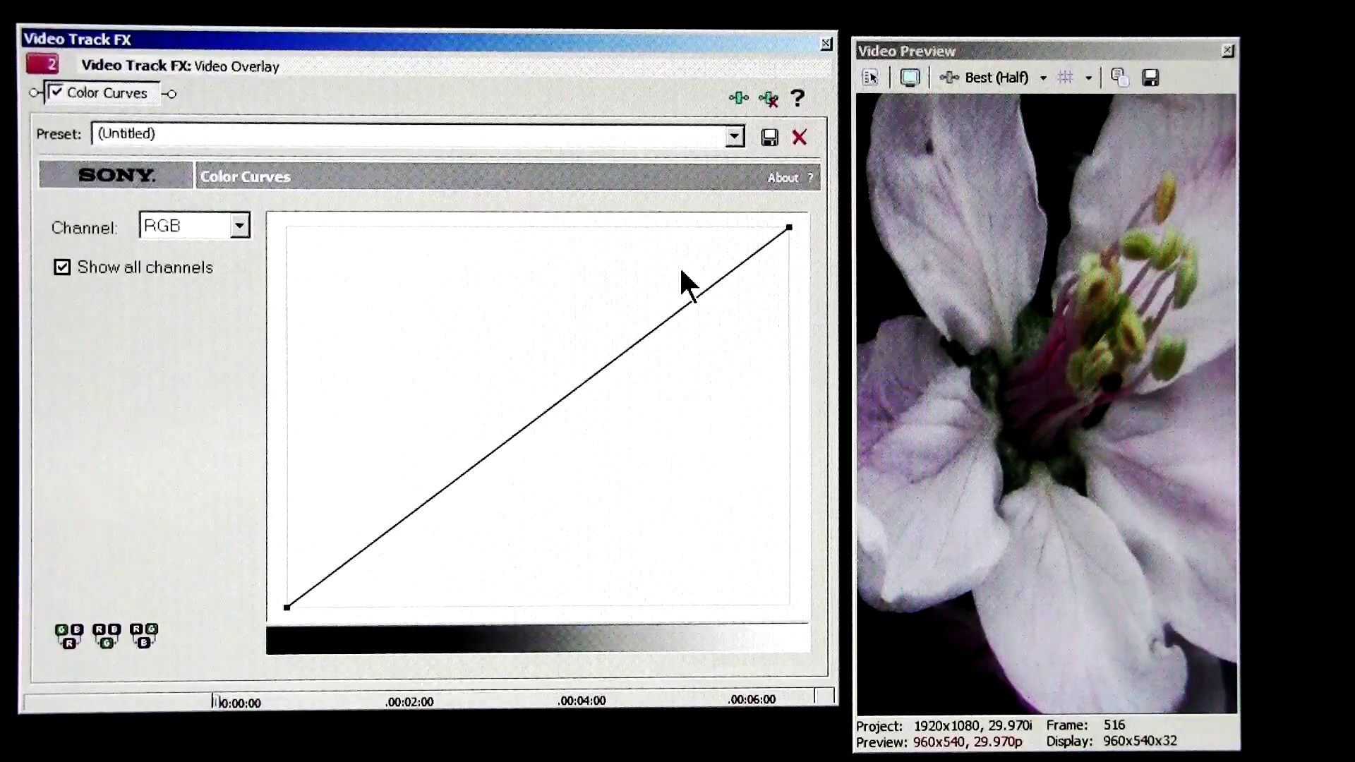
# Reset the tangents of the RGB curve's highlight endpoint and shadow endpoint
pyautogui.click(789, 228)
pyautogui.rightClick(790, 230)
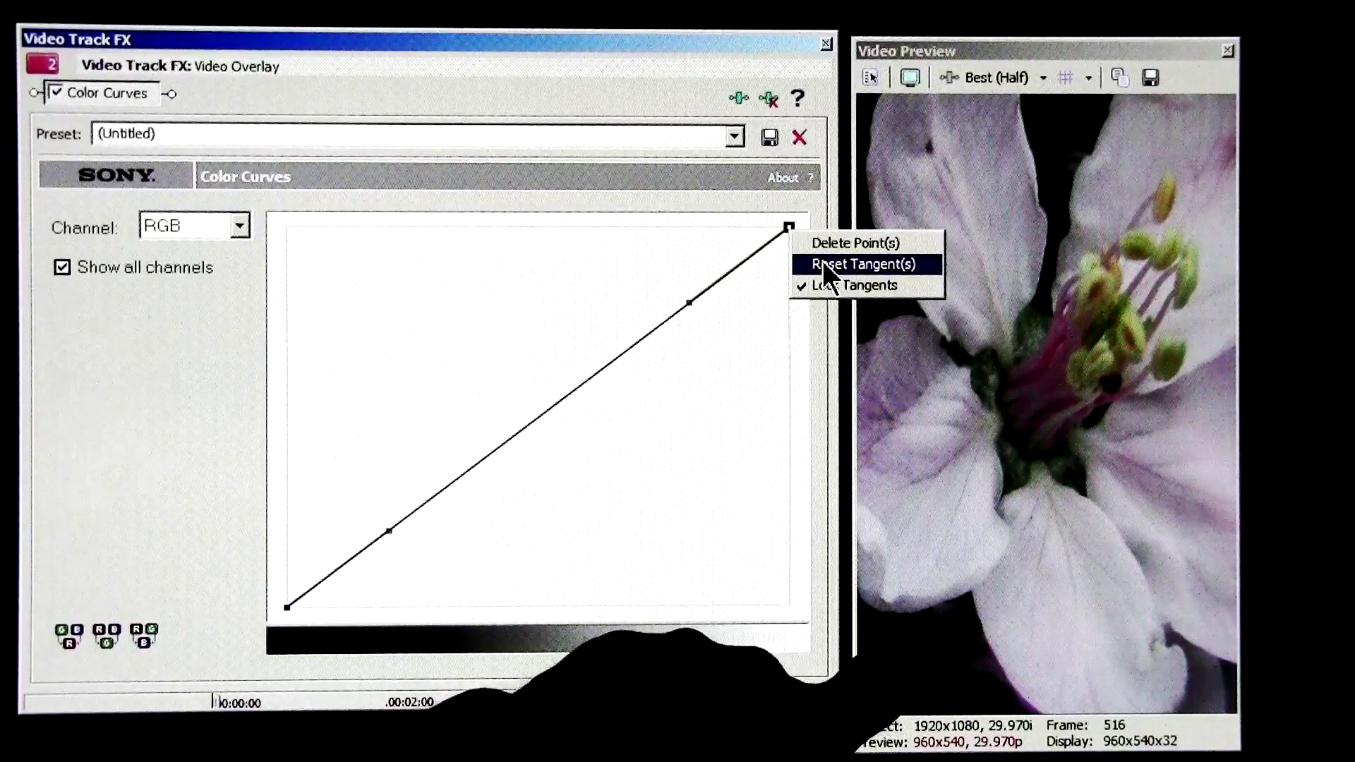
pyautogui.click(822, 265)
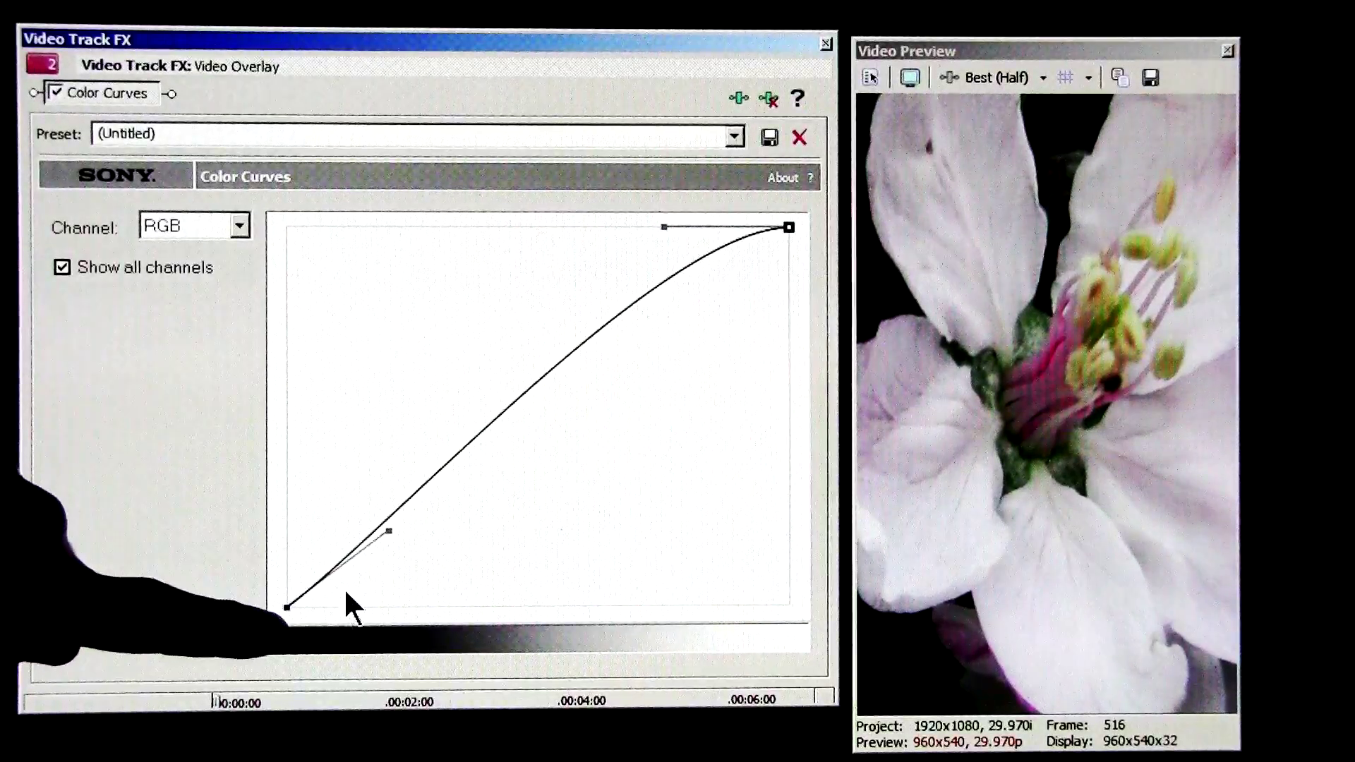
pyautogui.rightClick(286, 607)
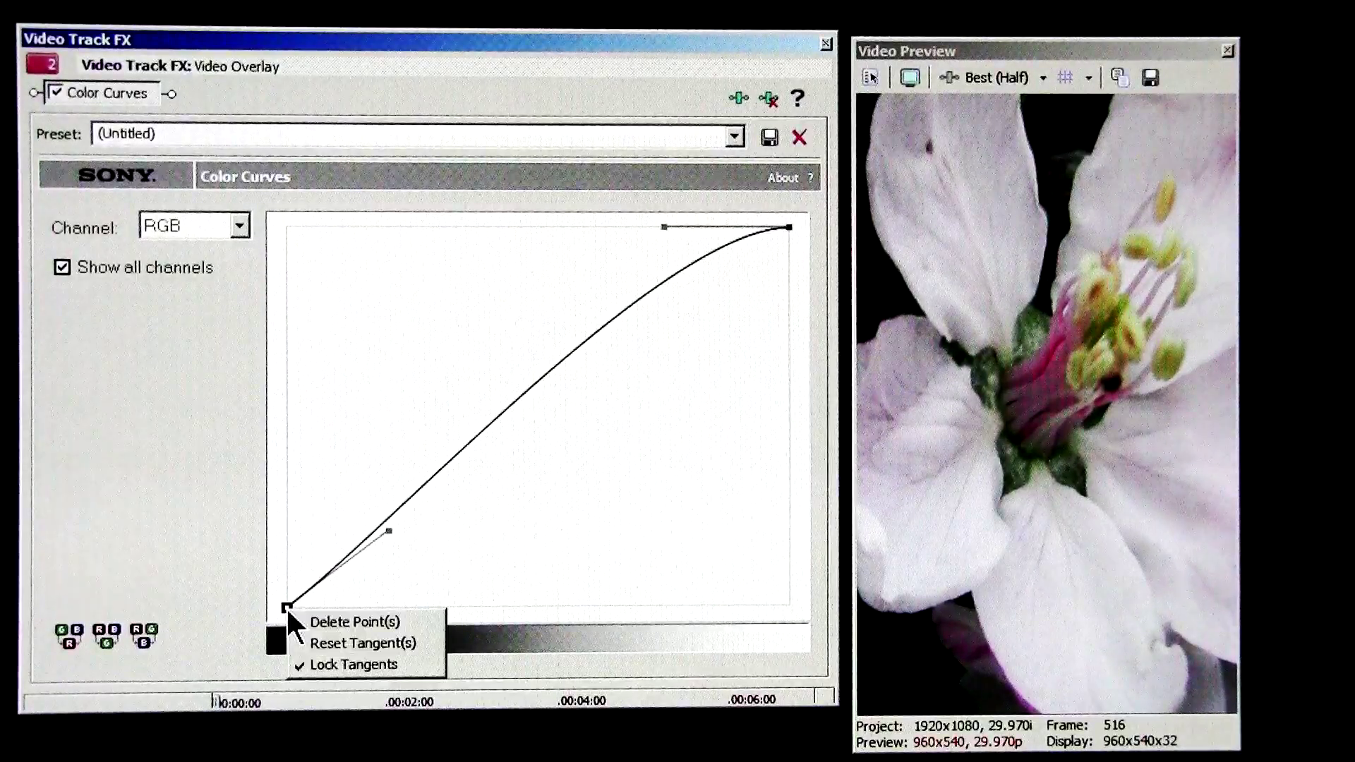
pyautogui.click(346, 645)
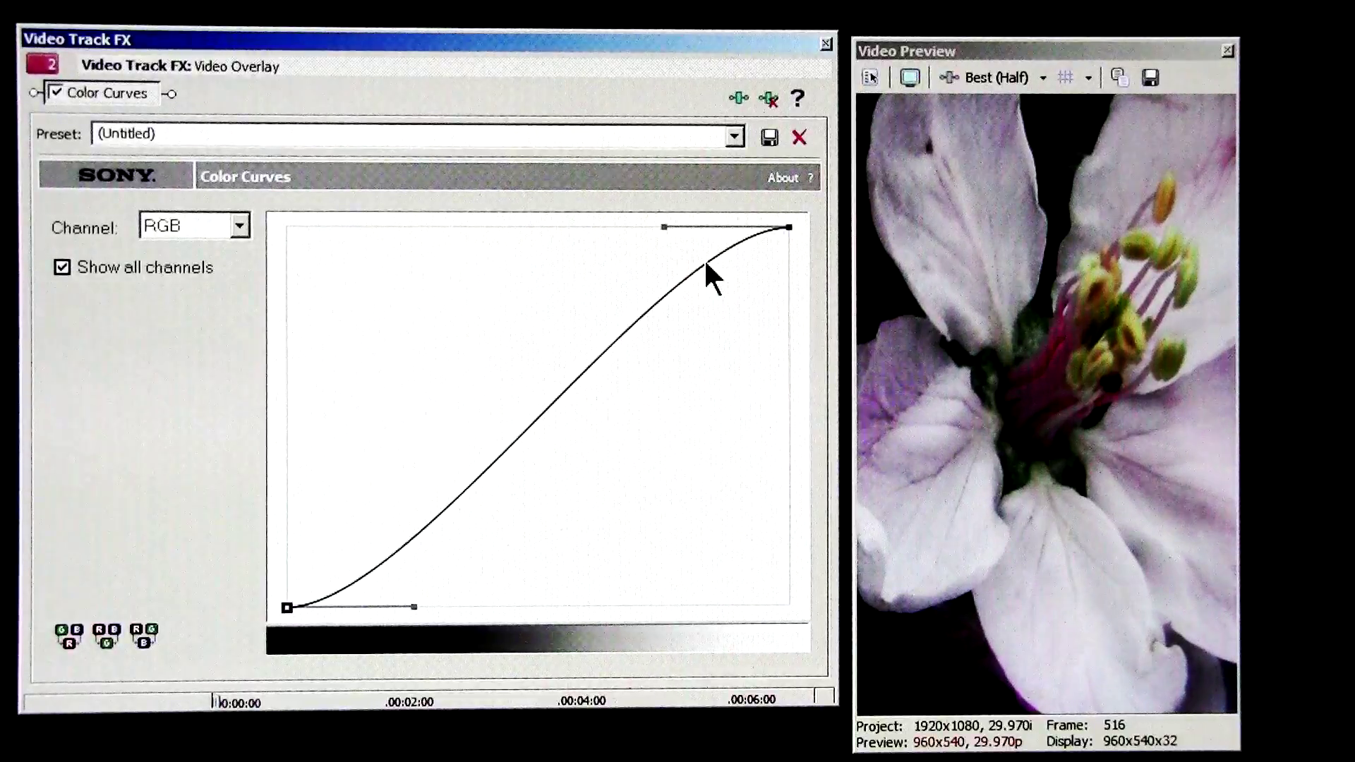
# Extend the highlight and shadow endpoints' tangent handles toward the middle of the diagonal to nearly straighten the RGB curve
pyautogui.moveTo(663, 226); pyautogui.dragTo(606, 353)
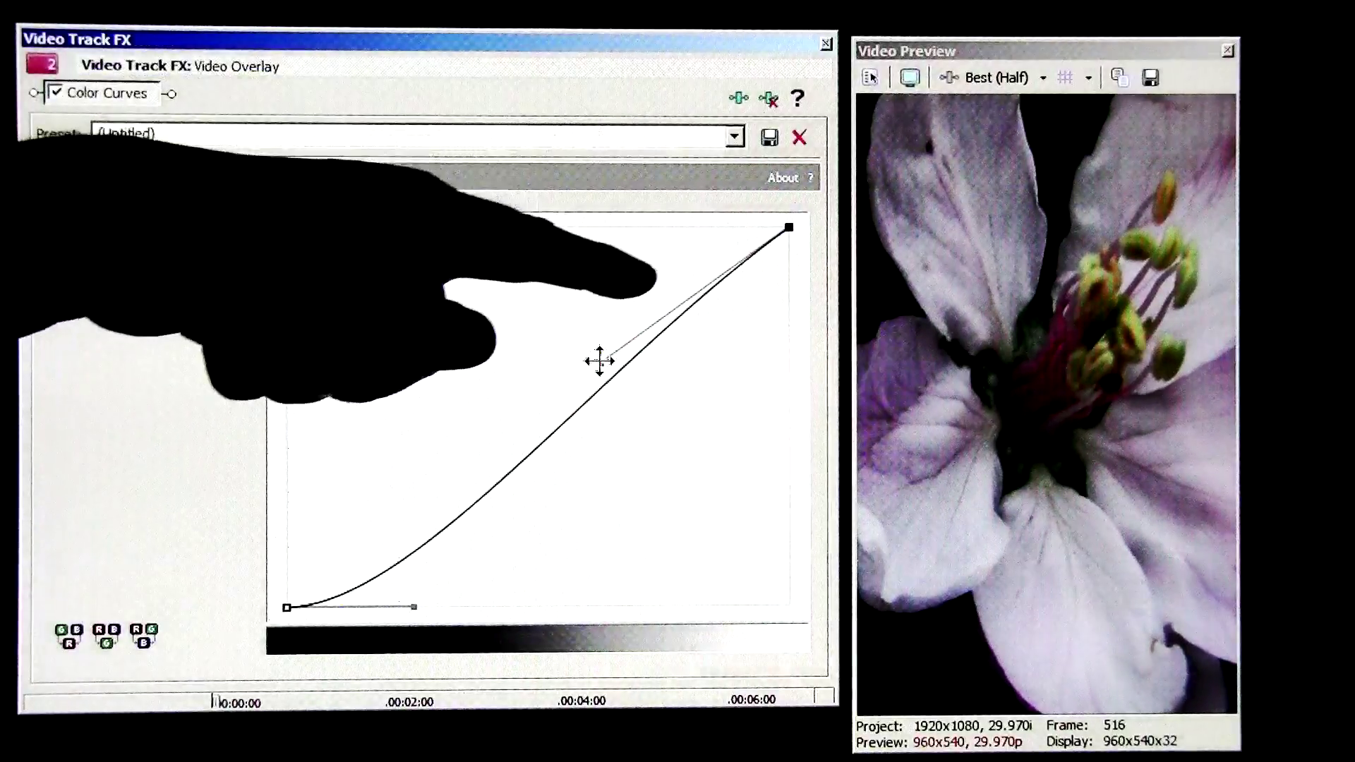
pyautogui.moveTo(599, 362); pyautogui.dragTo(566, 369)
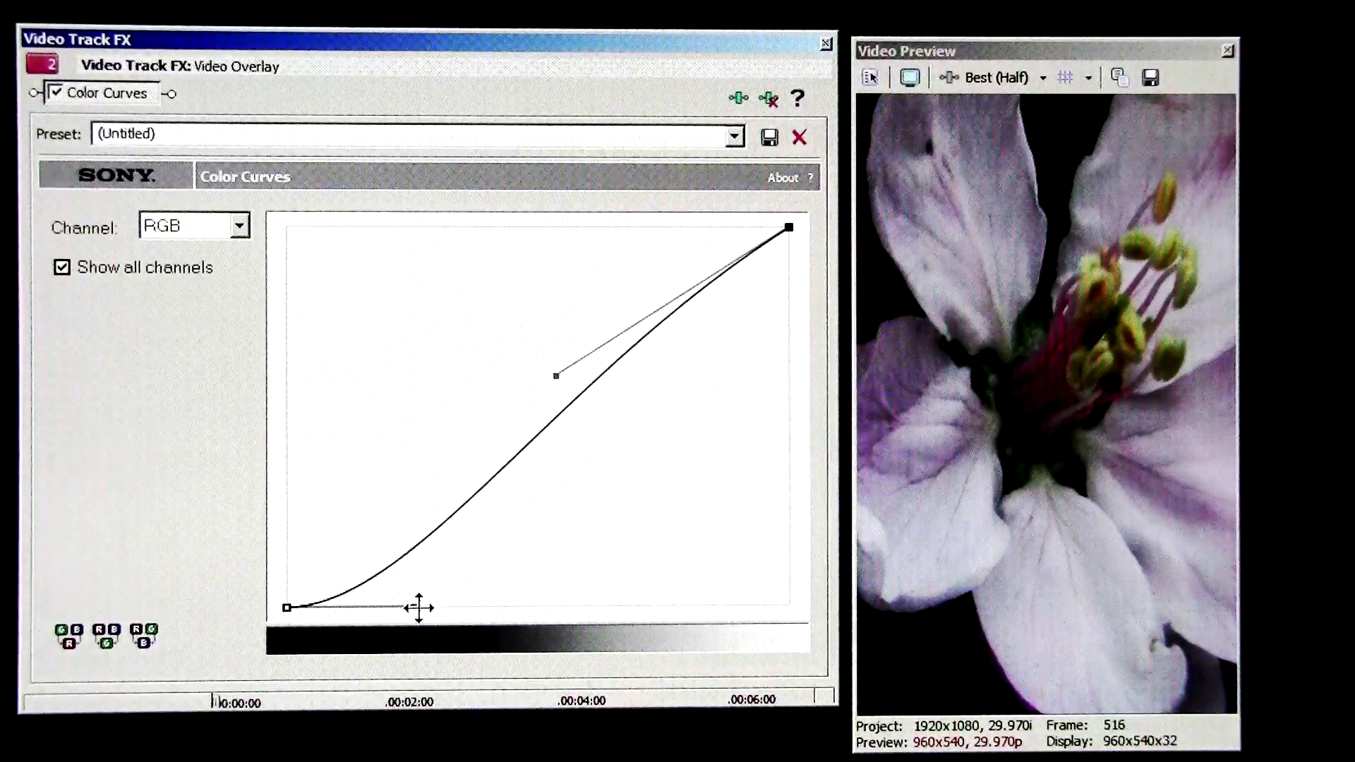
pyautogui.moveTo(418, 608); pyautogui.dragTo(607, 386)
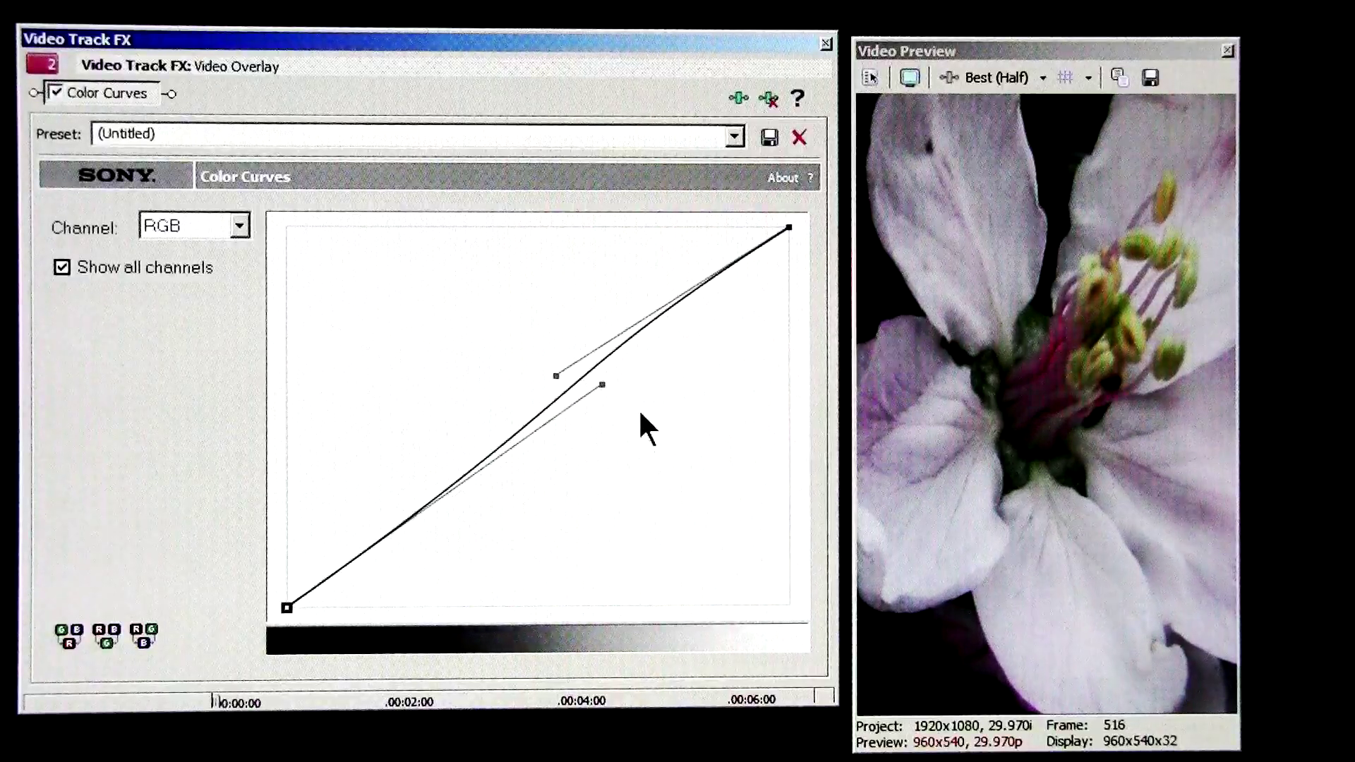